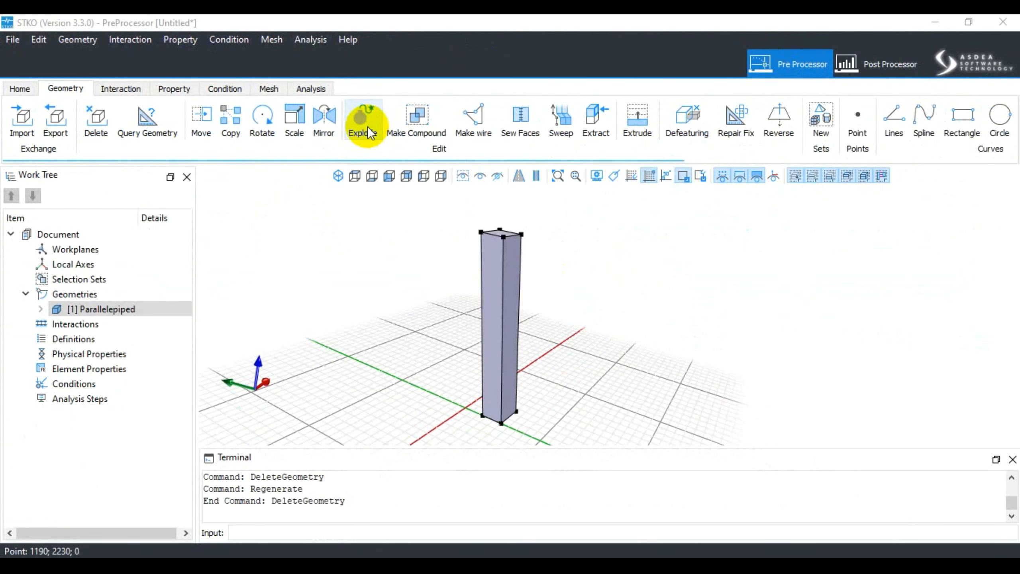
Step: Start the Explode command and examine the parallelepiped's vertices, edges, faces and solids in the work tree
click(364, 124)
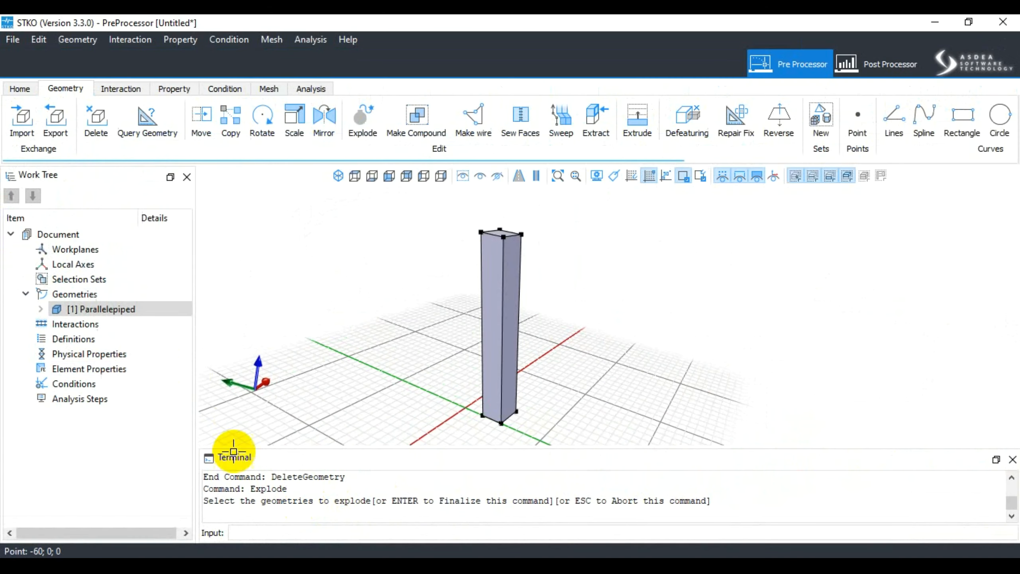
click(105, 309)
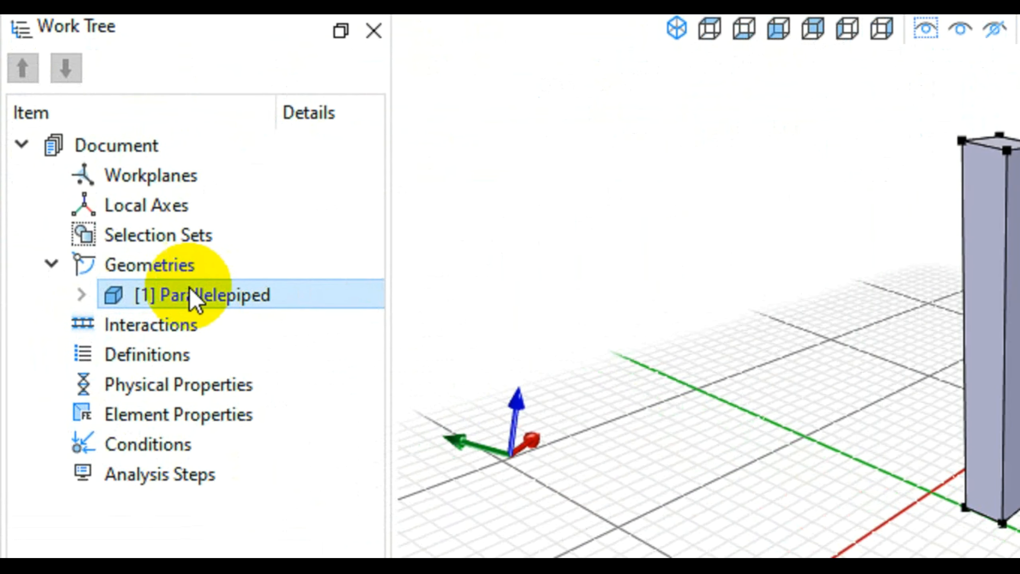
click(81, 295)
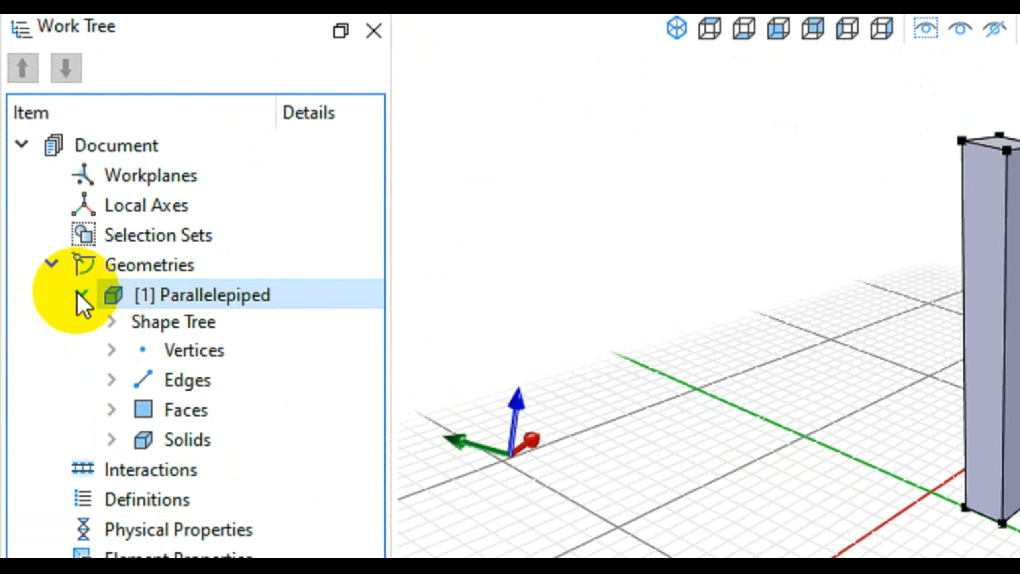
click(112, 324)
click(114, 326)
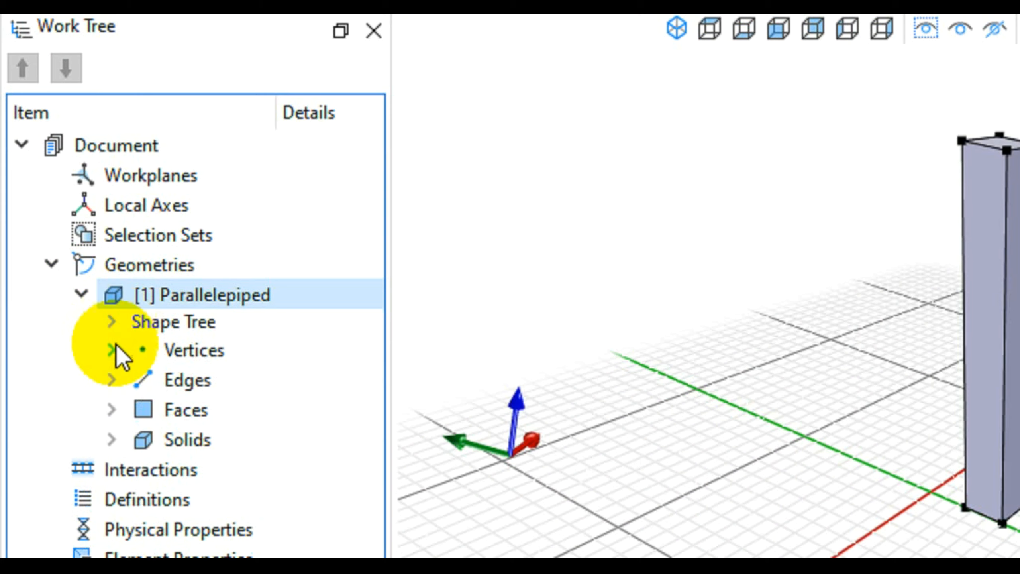
click(113, 350)
click(112, 349)
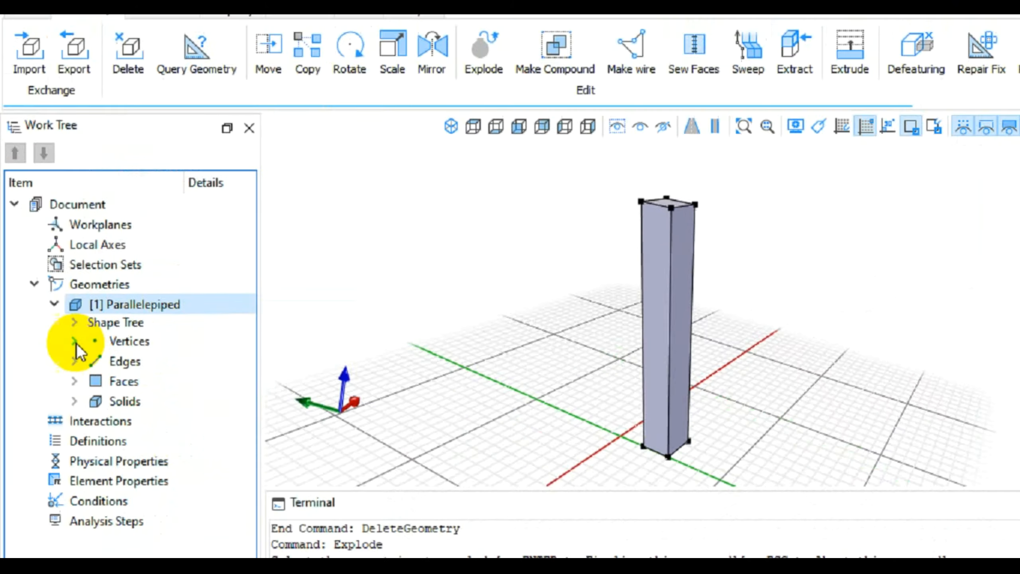
click(113, 384)
scroll(115, 388, down, 2)
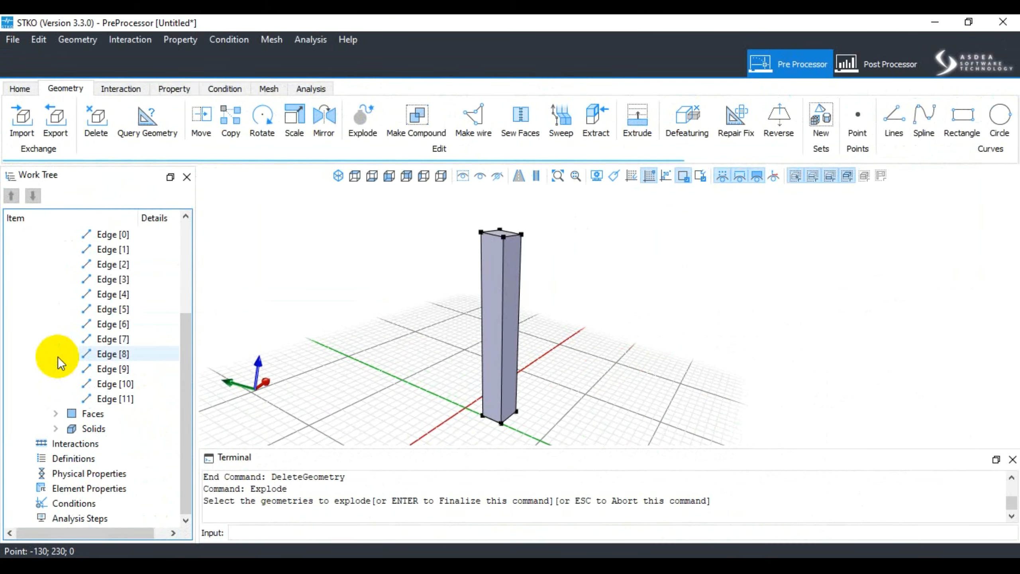
scroll(57, 356, up, 2)
click(55, 307)
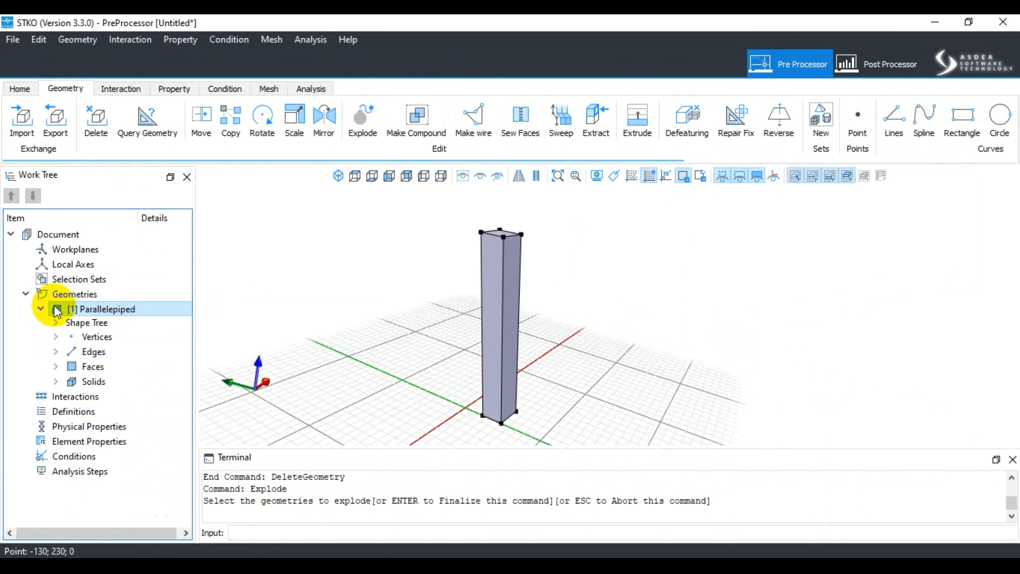
click(56, 366)
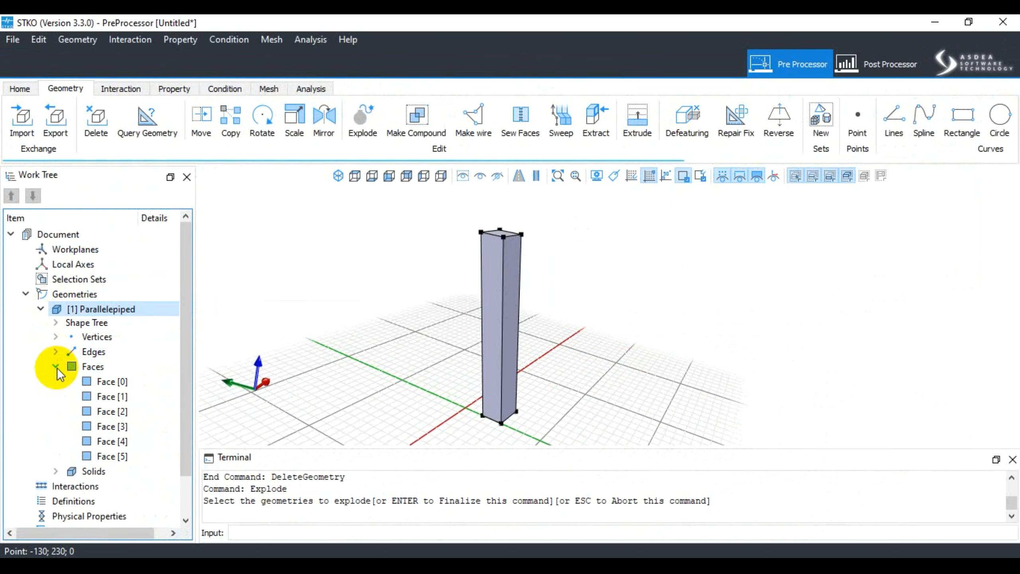
click(56, 366)
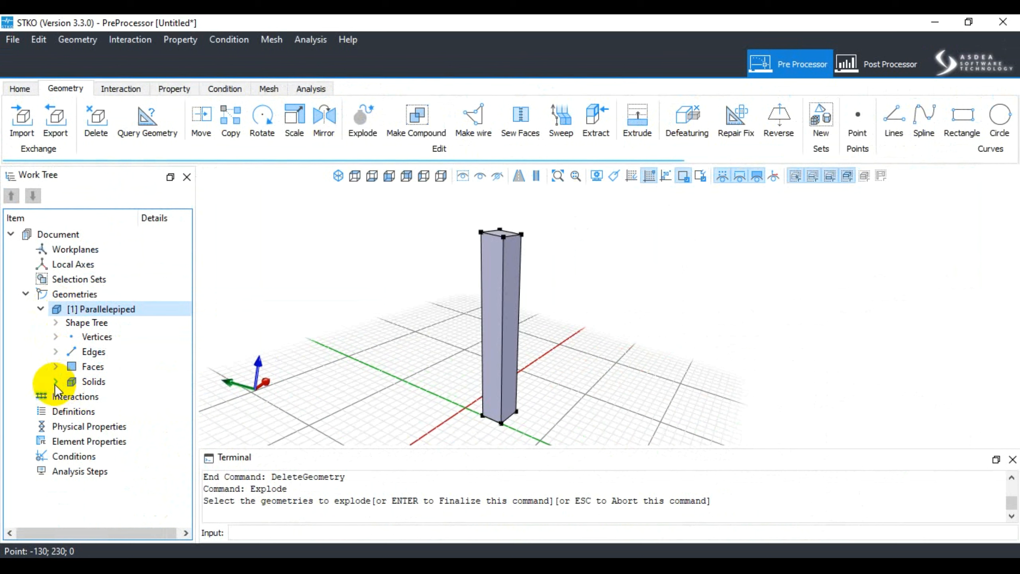
click(55, 381)
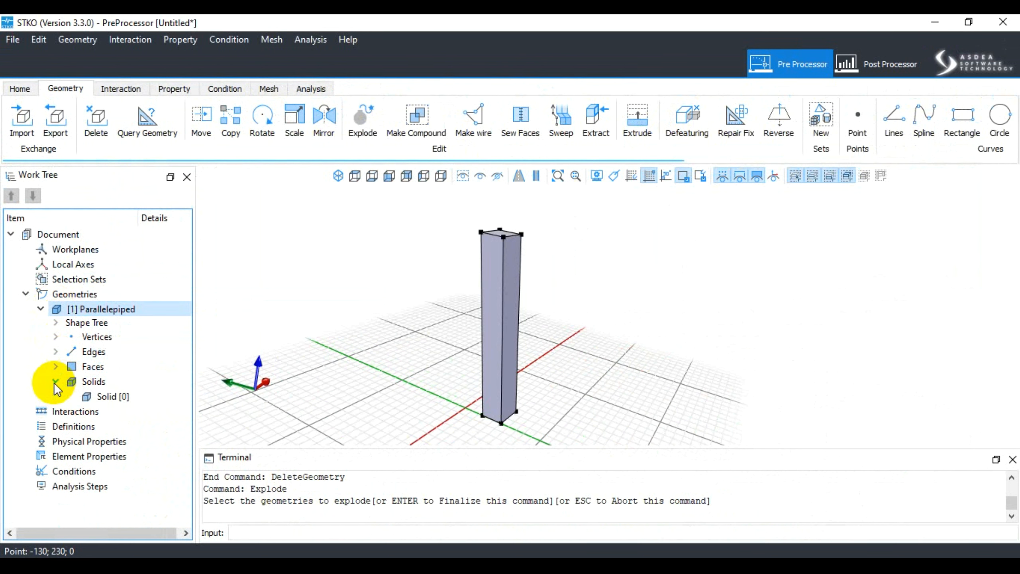
click(56, 381)
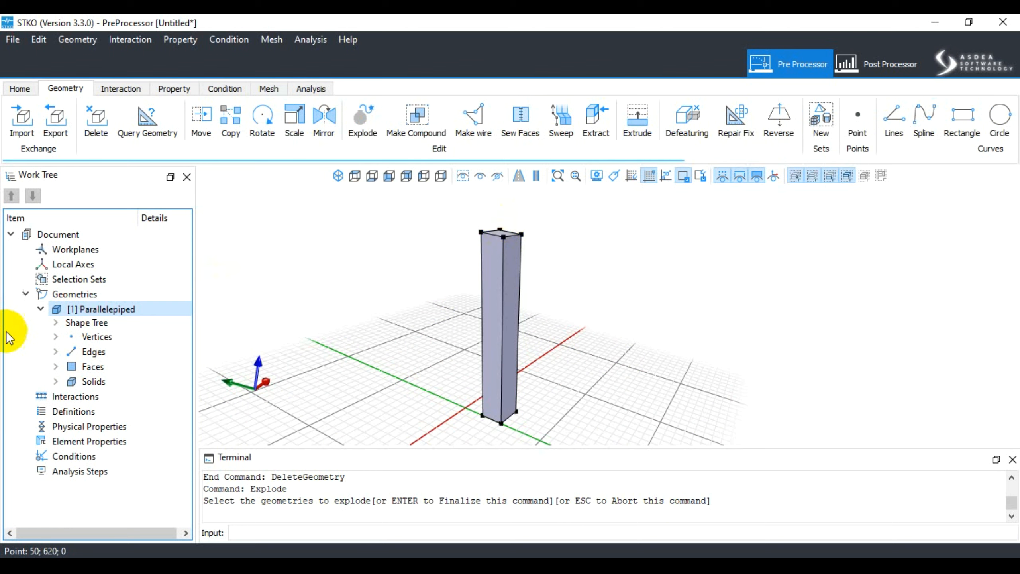
click(41, 308)
click(41, 308)
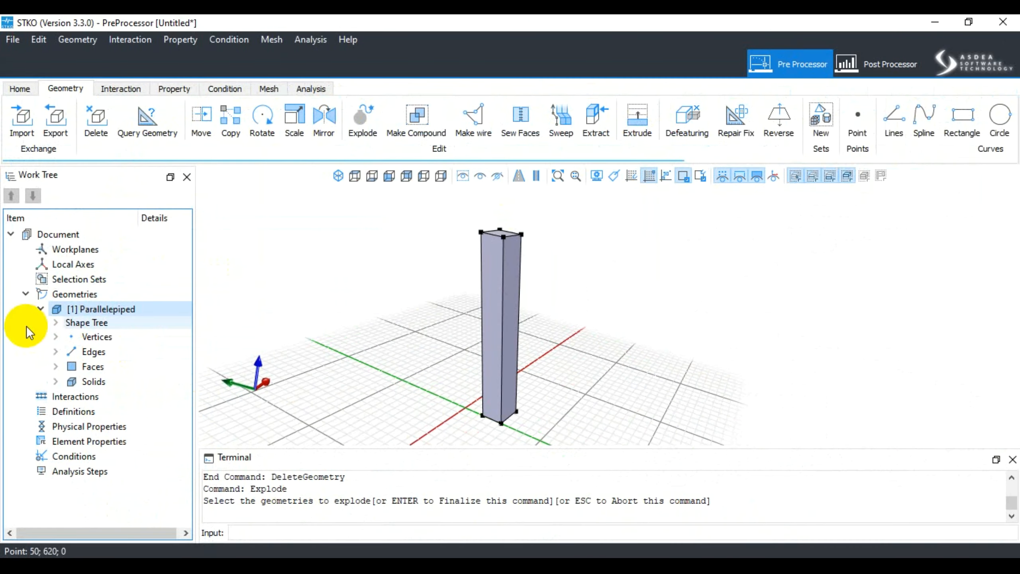
click(41, 309)
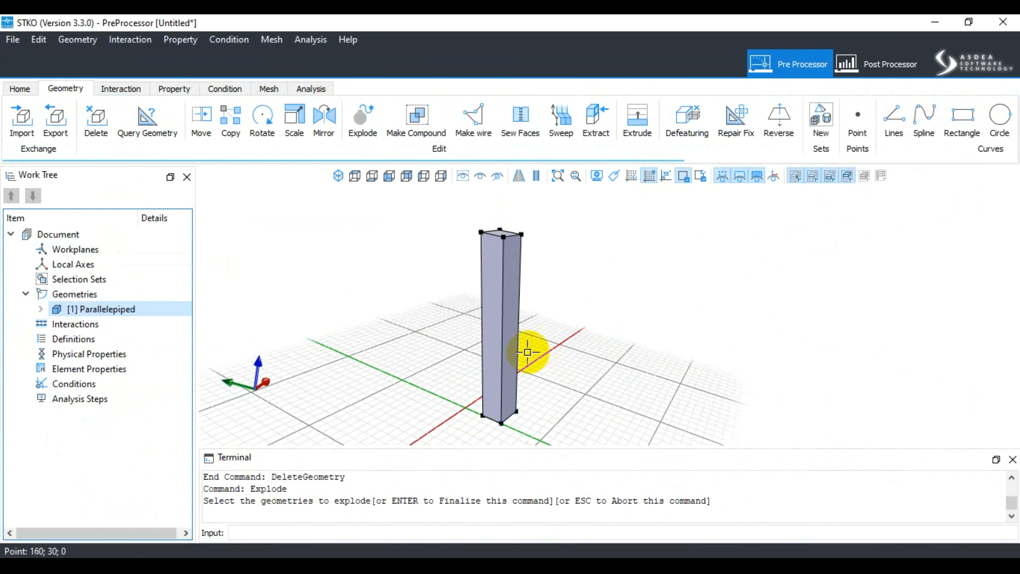
Step: Explode the solid parallelepiped by one level and check the remaining sub-shape types in the work tree
click(510, 312)
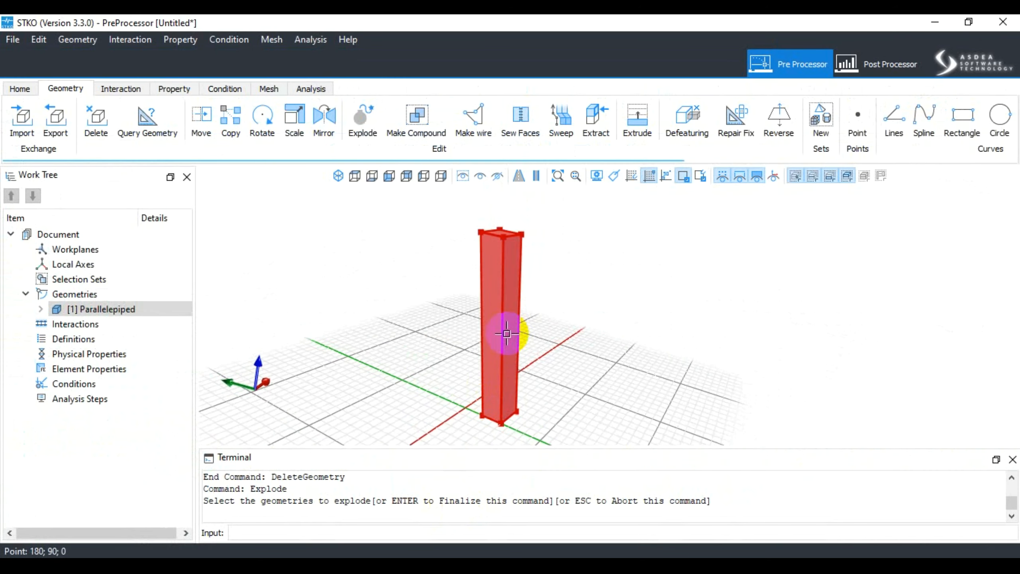
key(Return)
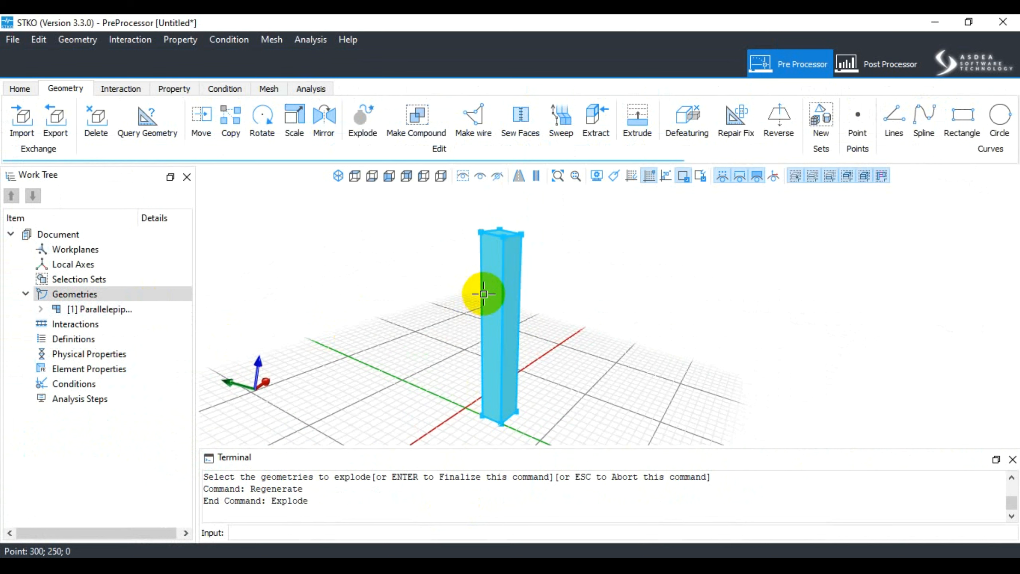
click(43, 309)
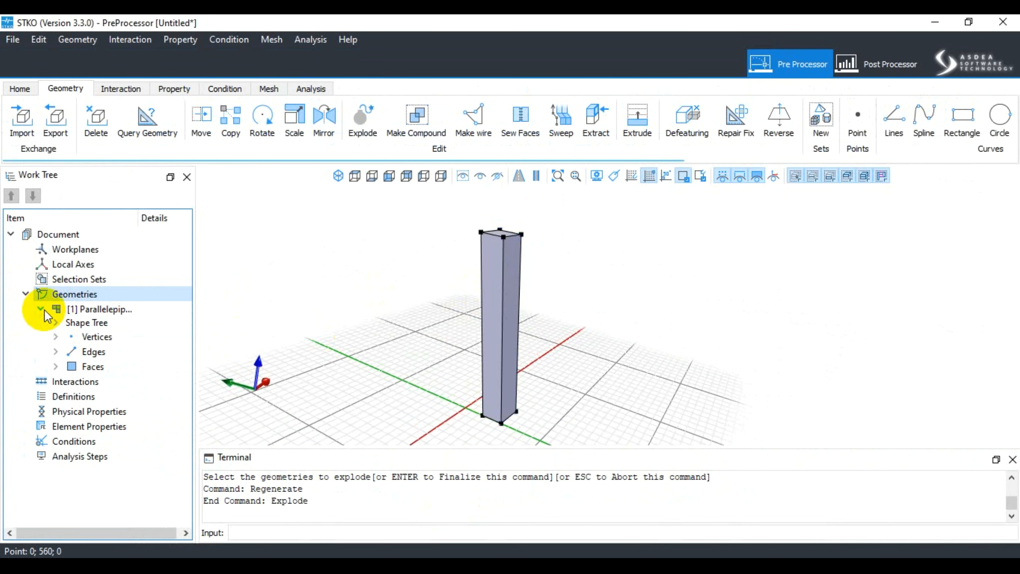
click(43, 309)
Step: Explode the column's shell once more into separate face geometries
click(361, 118)
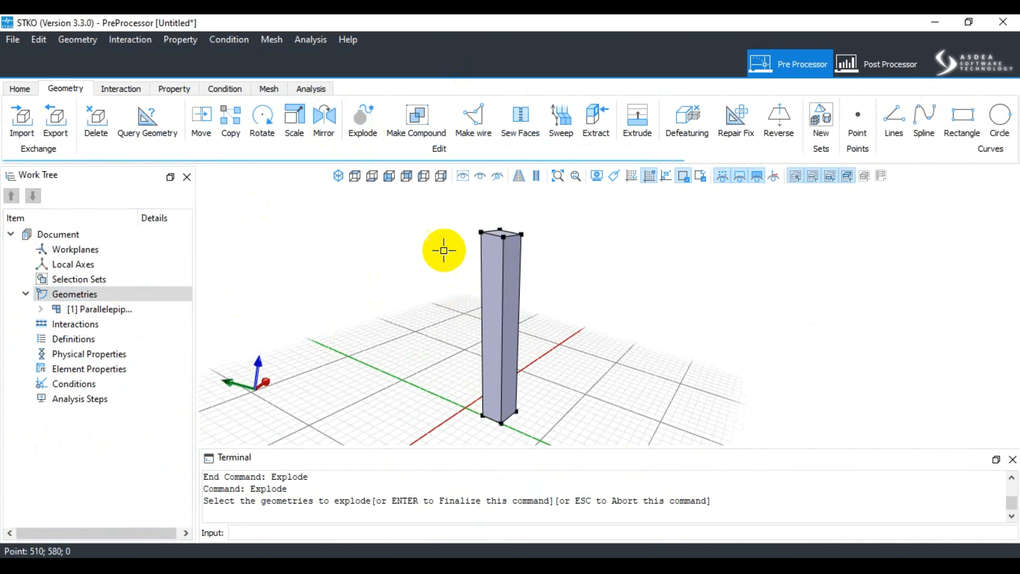
click(503, 279)
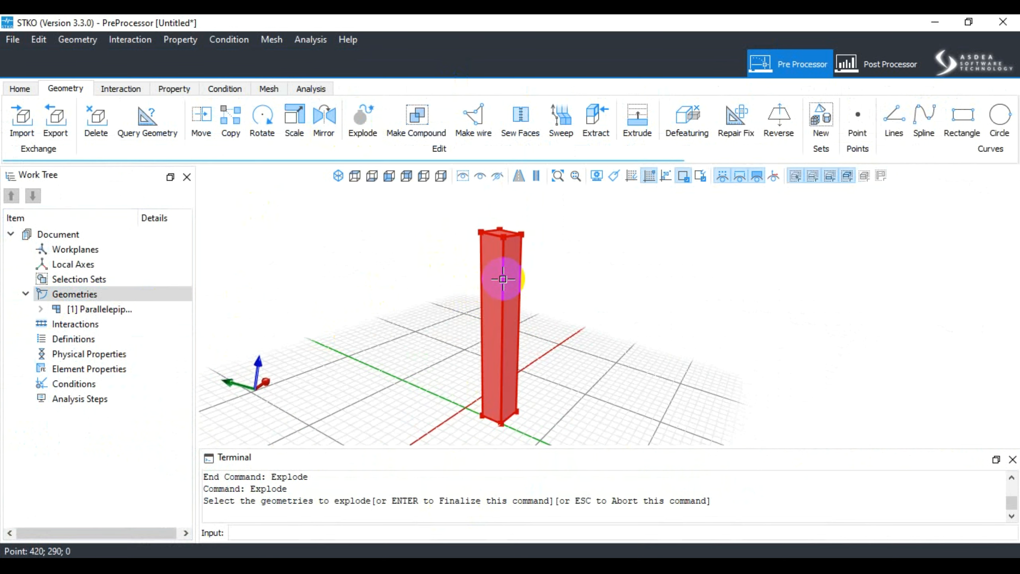
key(Return)
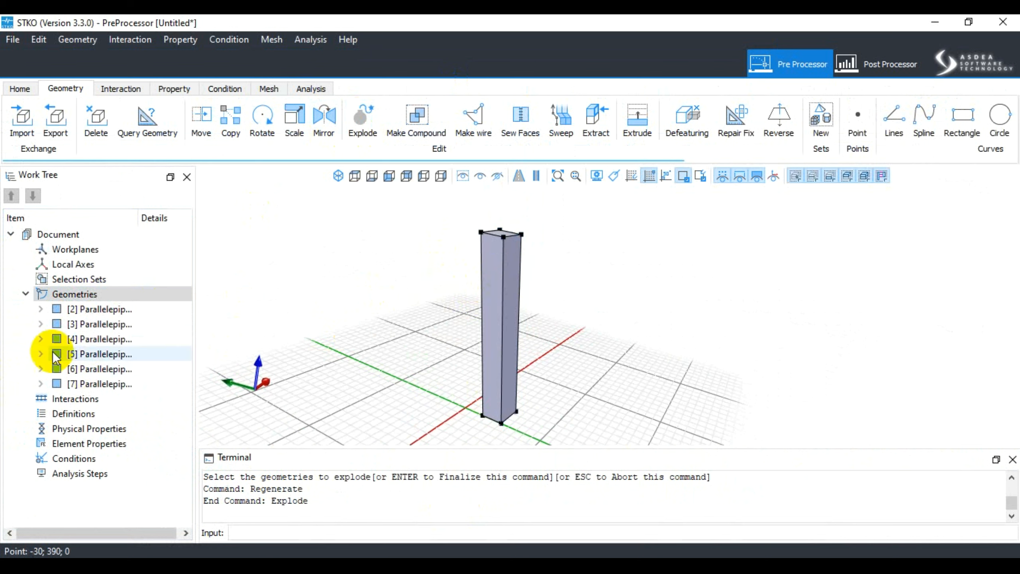
Step: Highlight the separated face geometries one after another and inspect the sub-shapes of geometry [2]
click(103, 328)
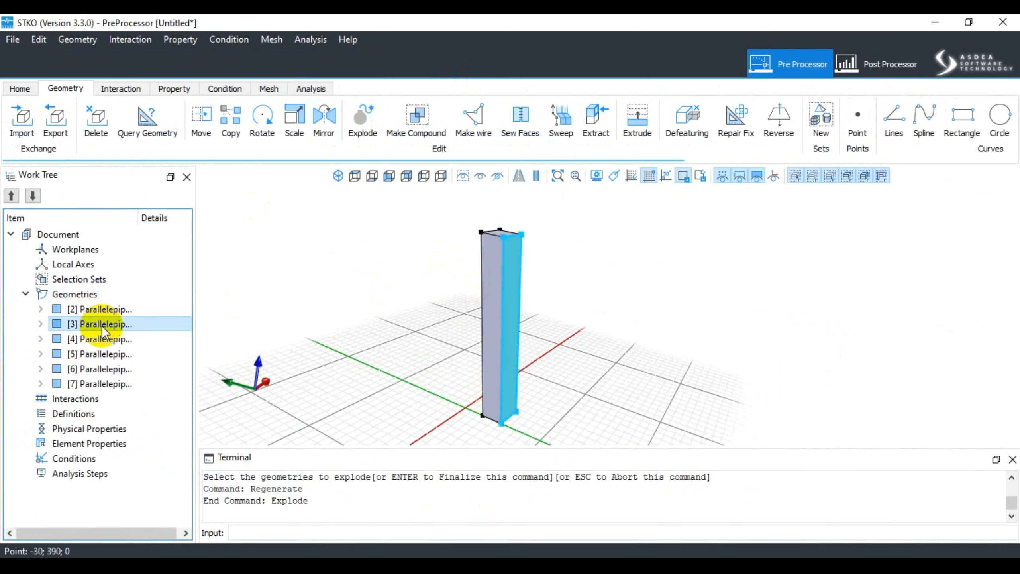
click(101, 354)
click(101, 339)
click(102, 370)
click(103, 385)
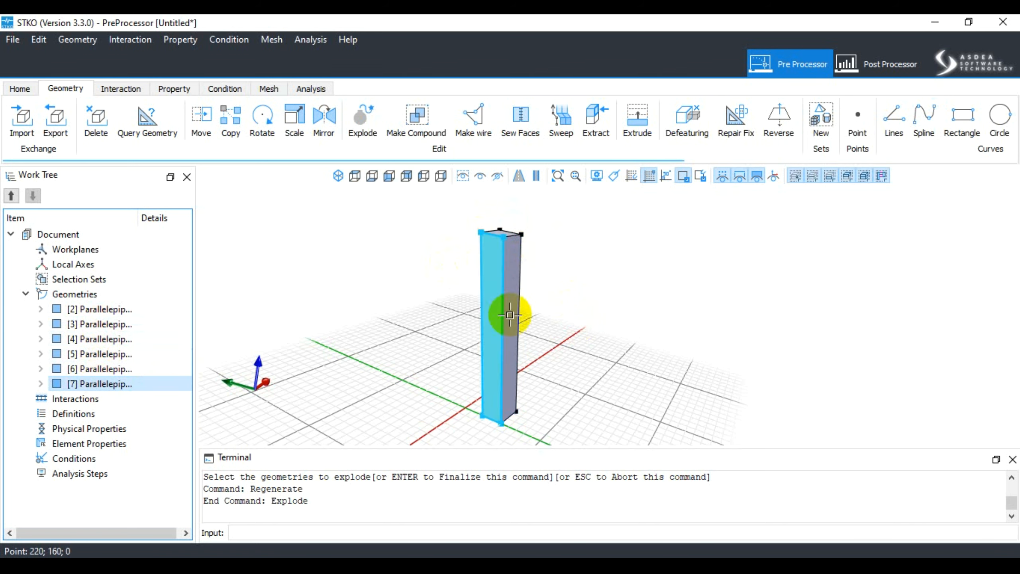
click(41, 309)
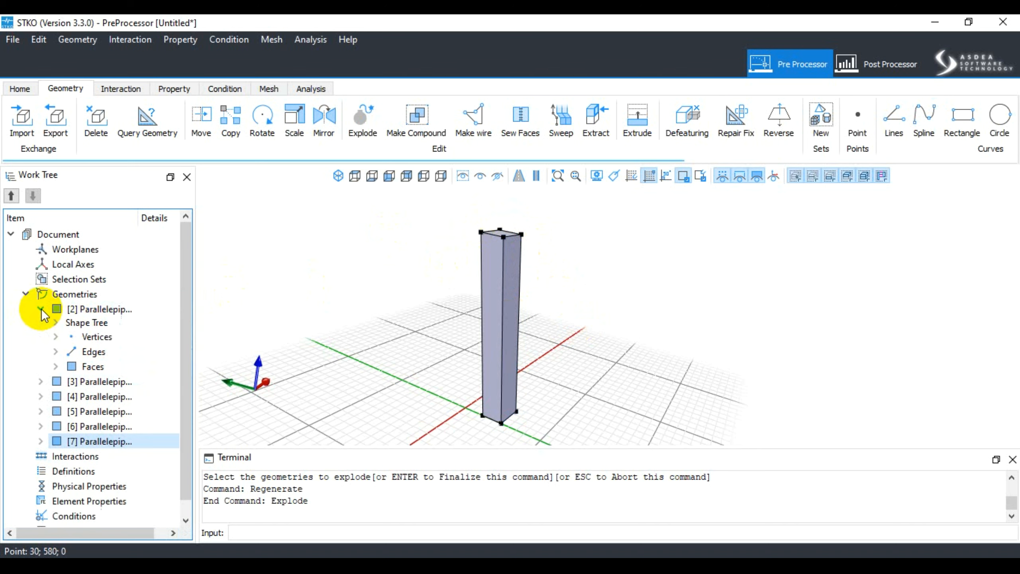
click(40, 309)
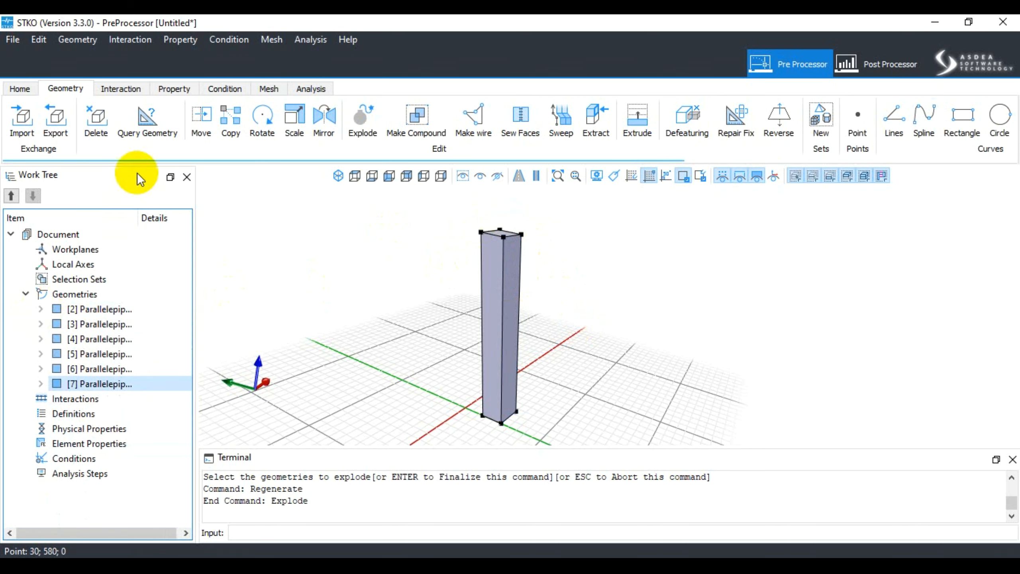
Step: Try moving face geometry [7] away from the column, and undo the move
click(489, 286)
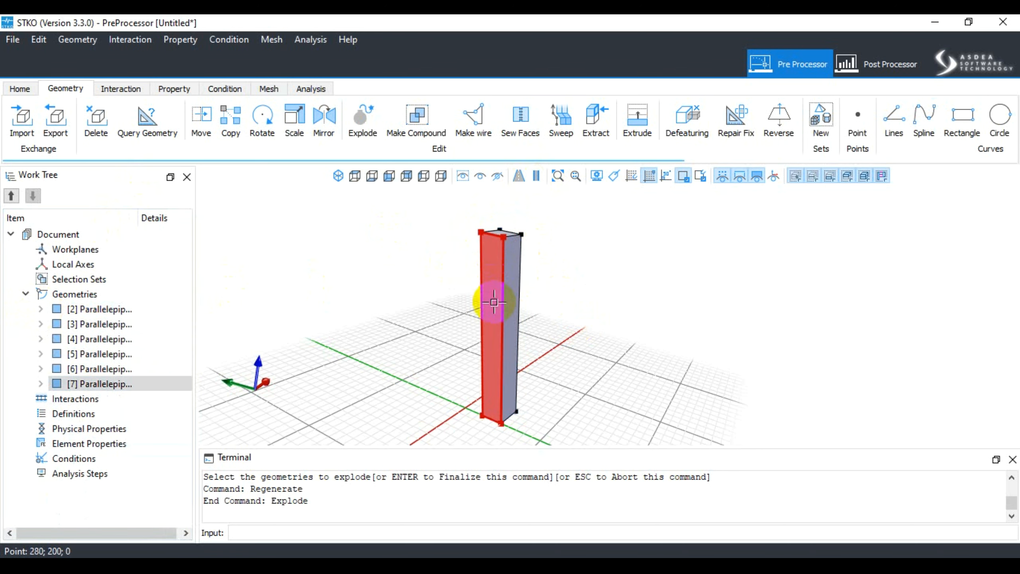
click(201, 129)
click(483, 274)
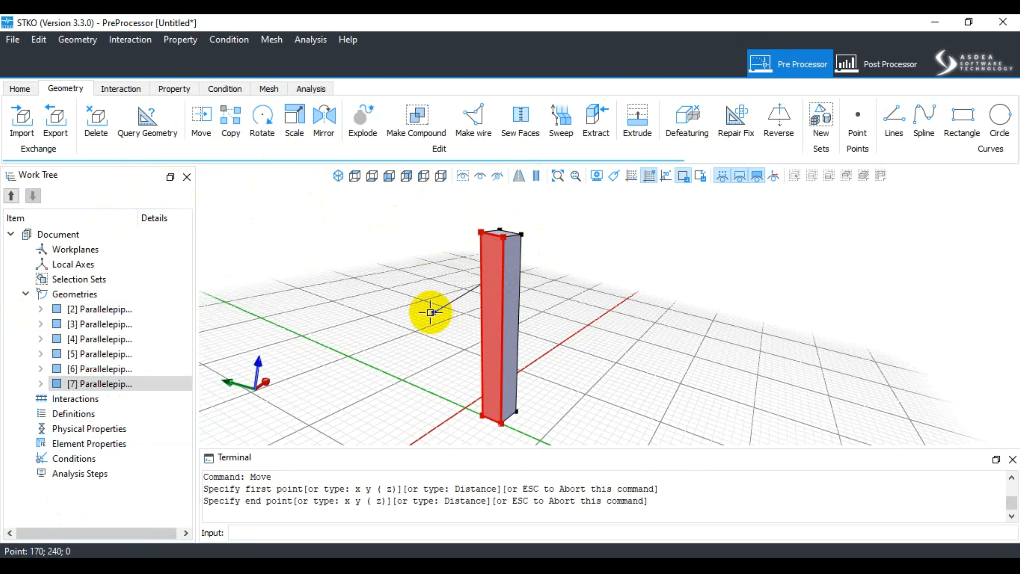
click(454, 312)
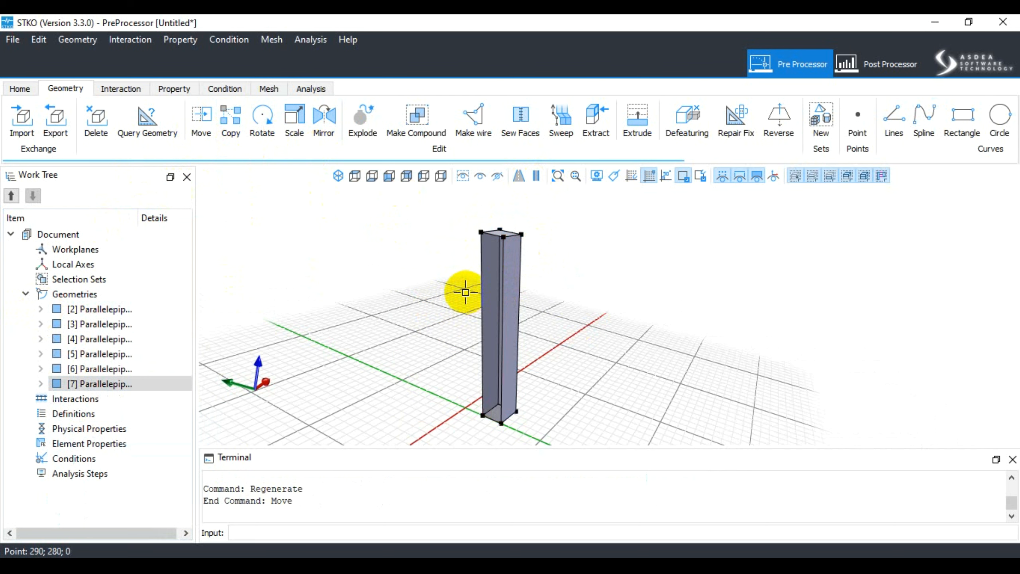
key(ctrl+z)
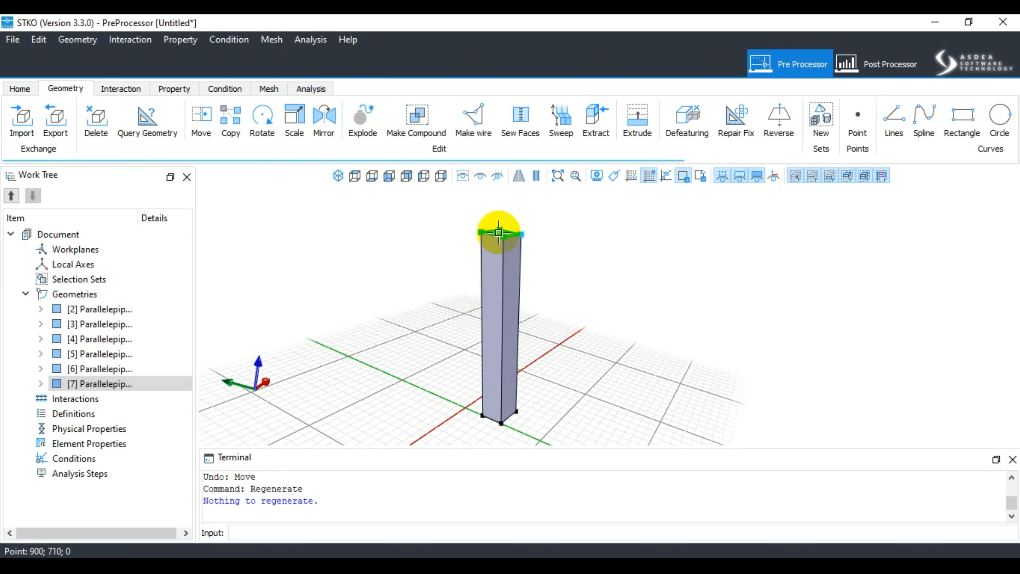
Step: Make a compound from all the column's separate faces and check its sub-shapes in the work tree
click(500, 270)
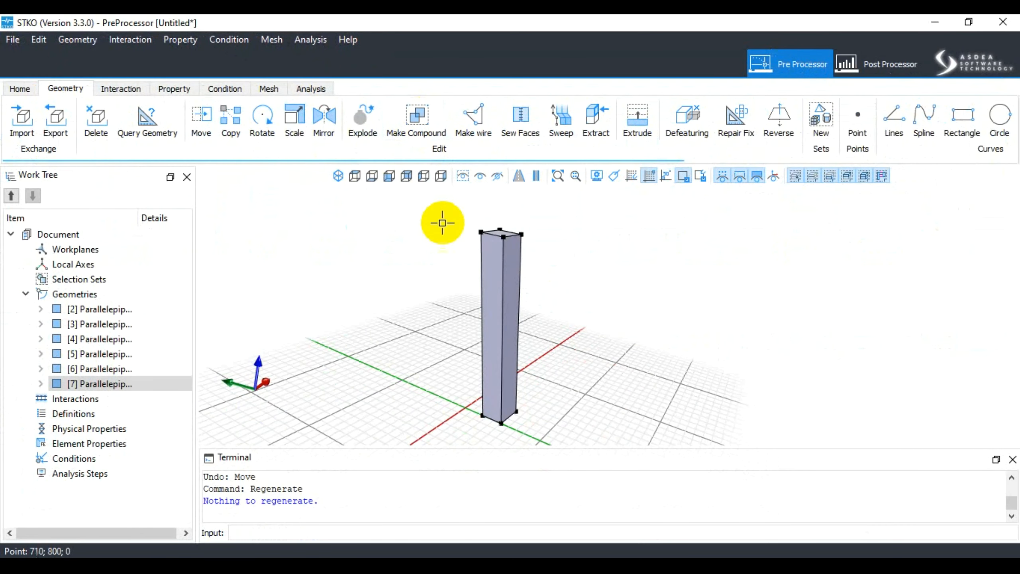
click(413, 115)
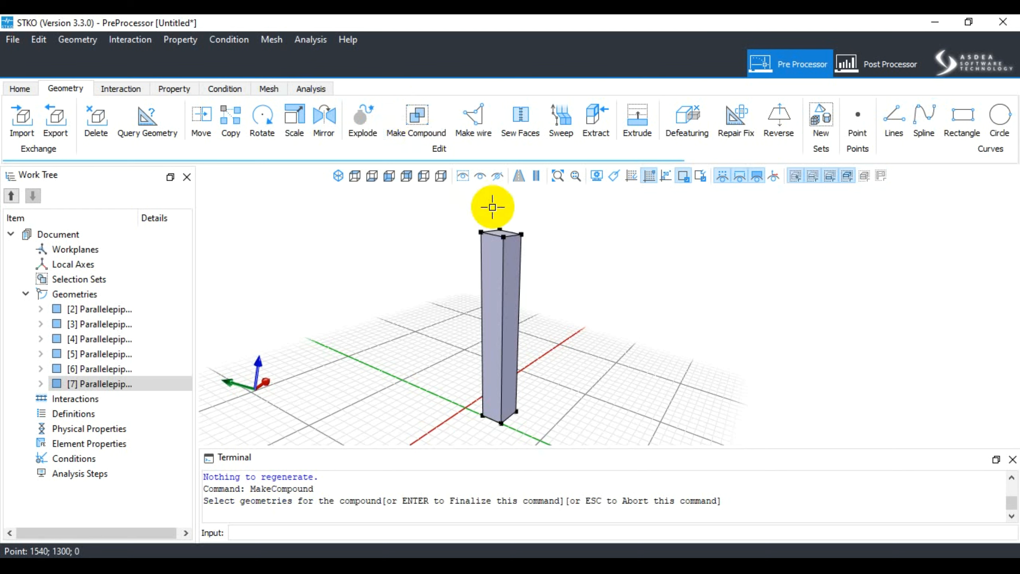
click(101, 386)
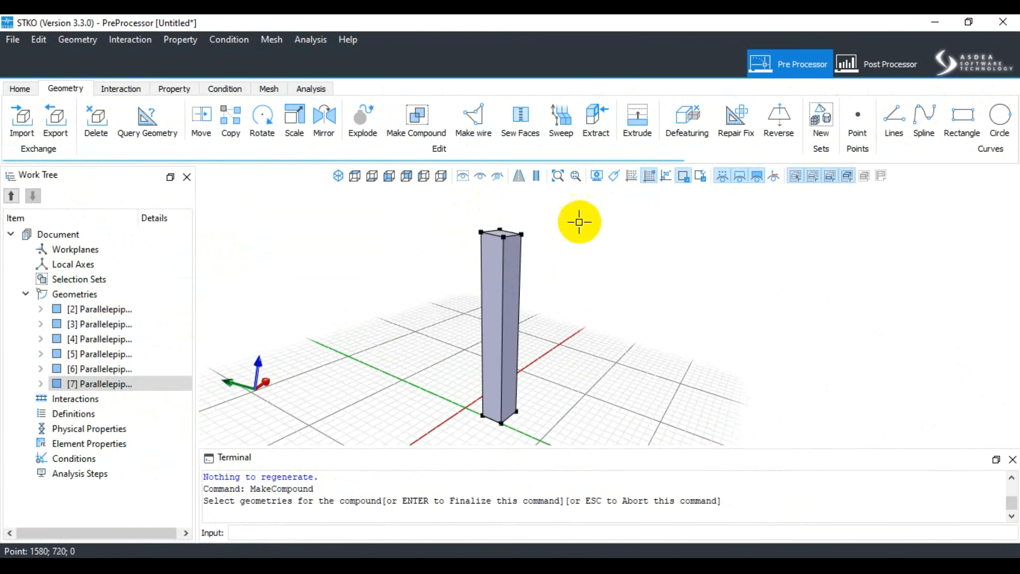
drag(579, 213, 450, 459)
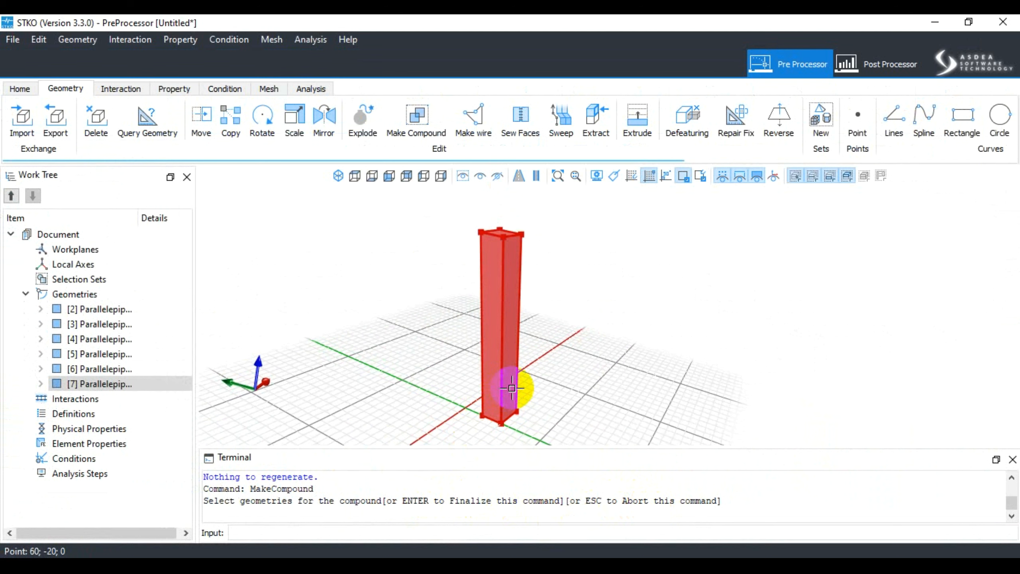
key(Return)
click(126, 308)
click(40, 308)
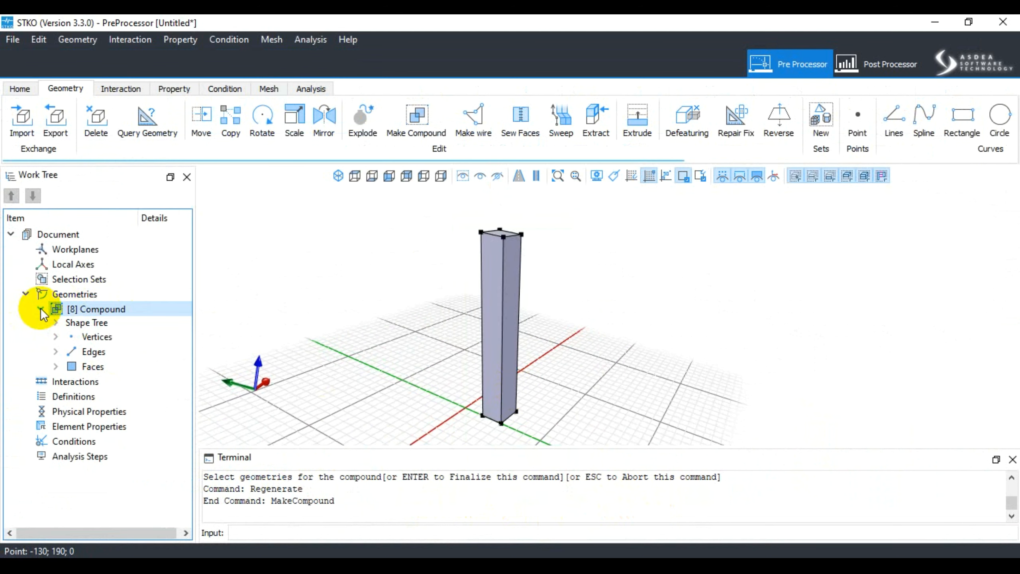
click(40, 308)
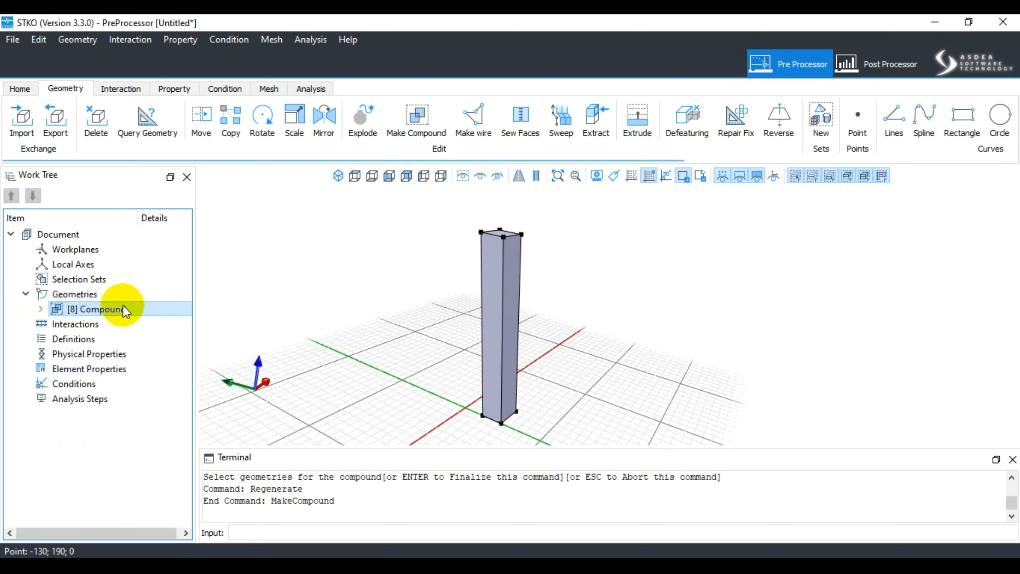
Step: Highlight the compound column and examine the individual faces listed in its shape tree
click(512, 292)
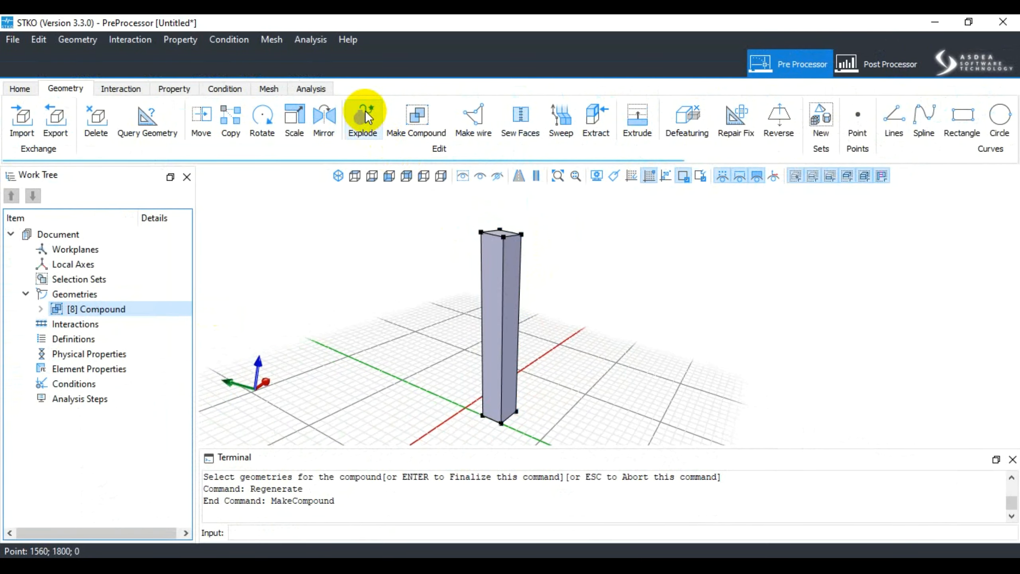
click(364, 110)
click(488, 286)
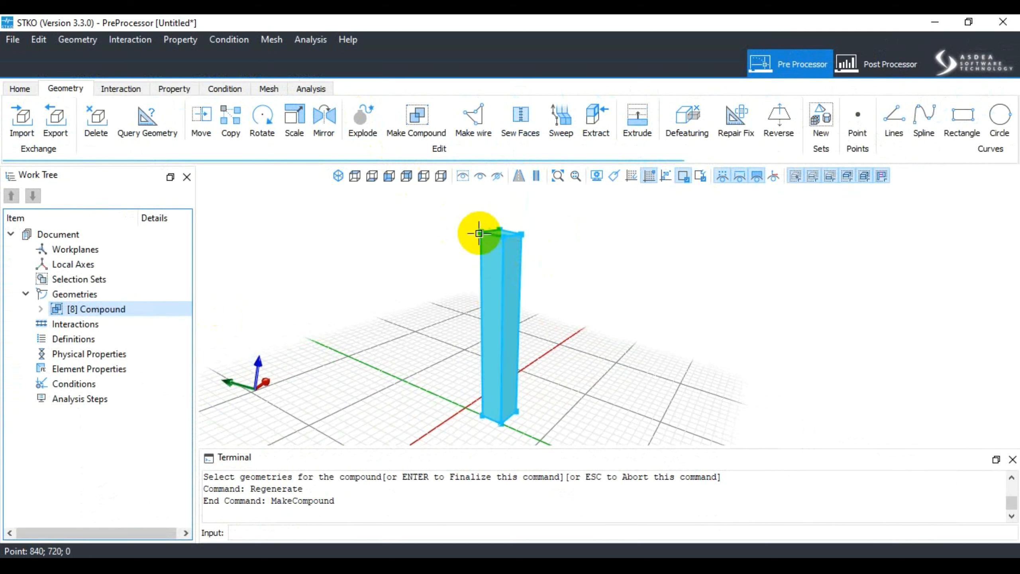
click(41, 308)
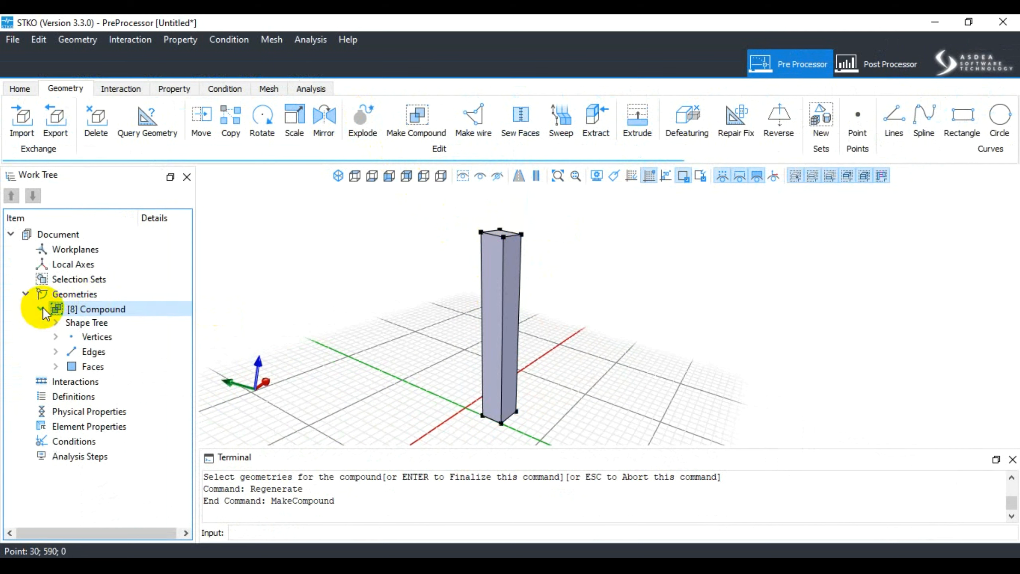
click(56, 324)
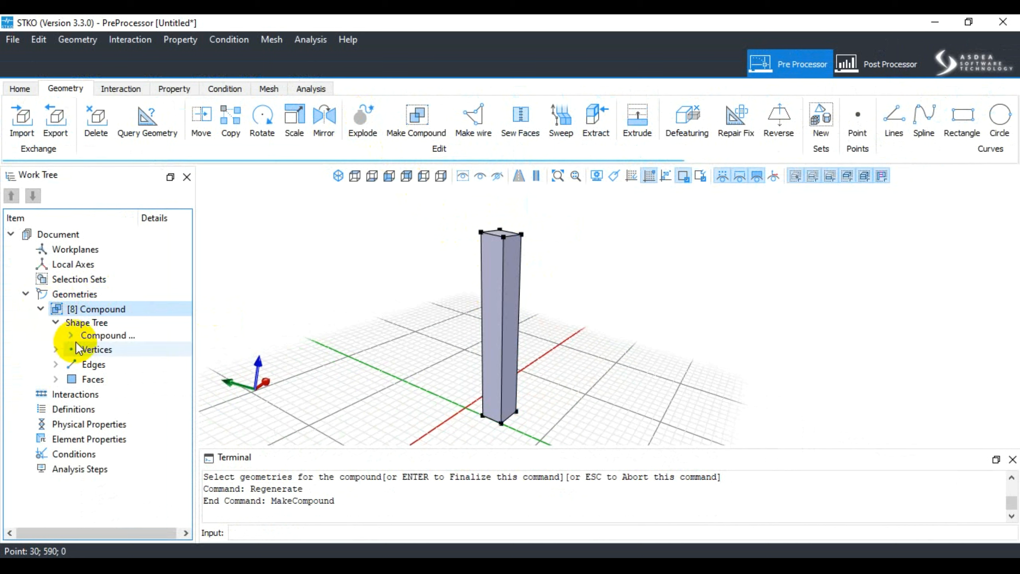
click(71, 335)
click(105, 348)
click(105, 361)
click(111, 373)
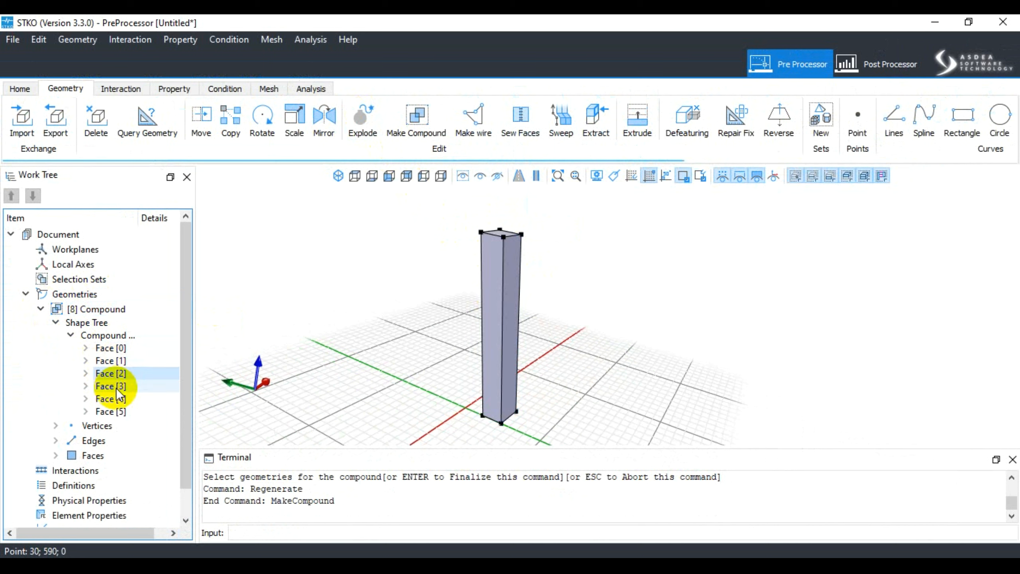
click(117, 389)
Step: Examine the compound's lists of vertices, edges and faces in the work tree
click(56, 426)
scroll(116, 406, down, 3)
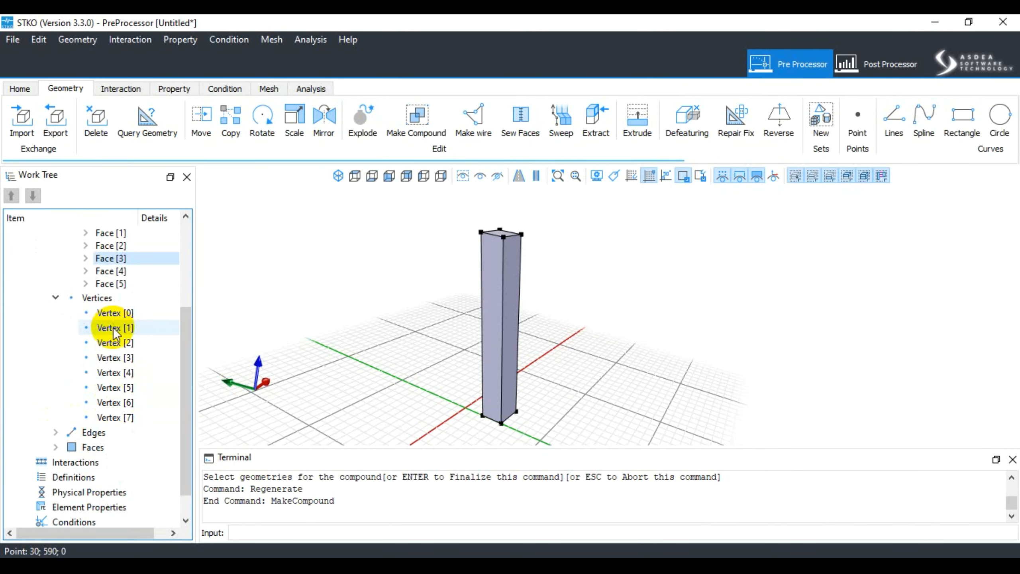
scroll(97, 385, down, 1)
click(56, 406)
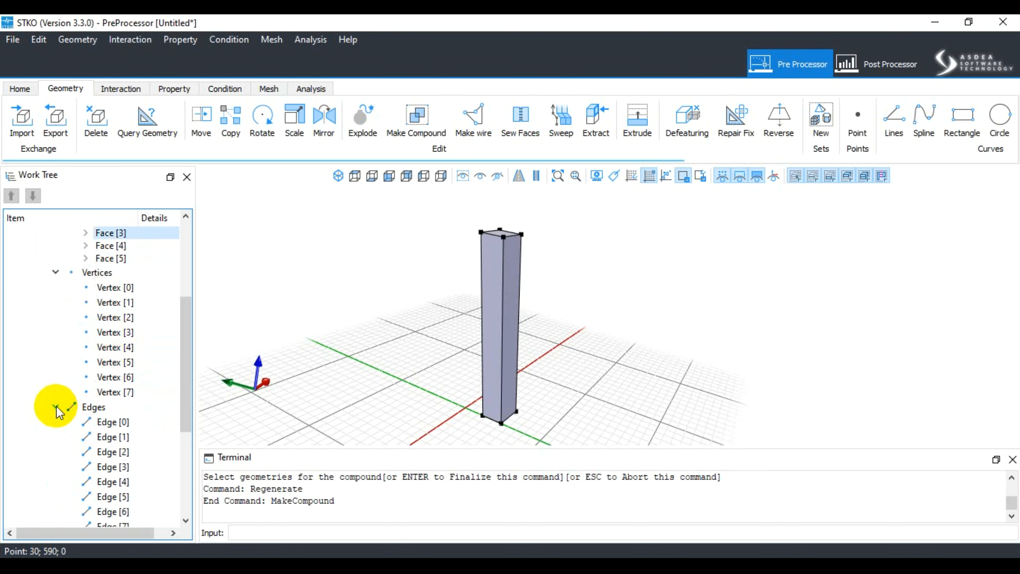
scroll(104, 411, down, 3)
click(122, 443)
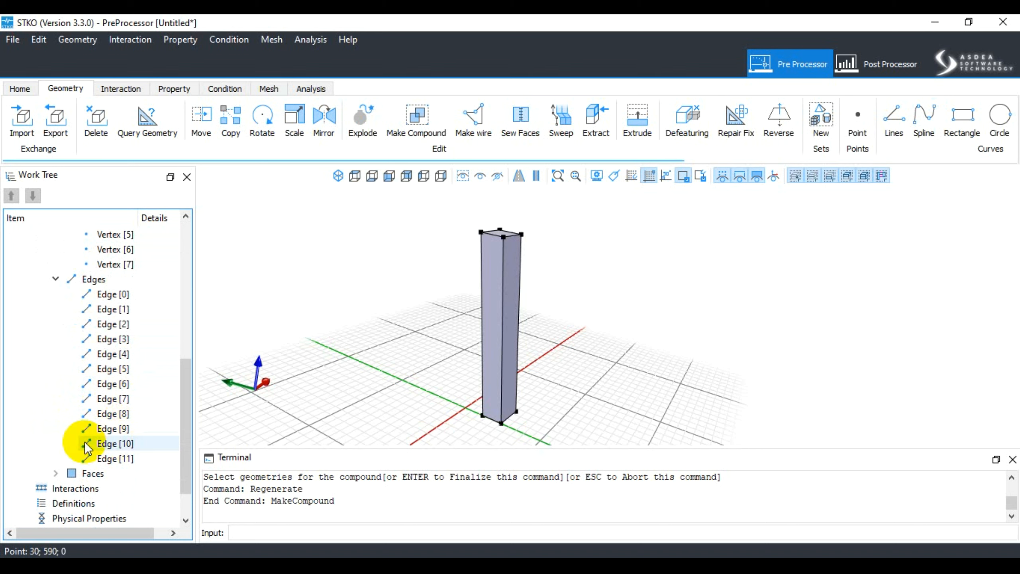
click(55, 473)
scroll(54, 473, down, 3)
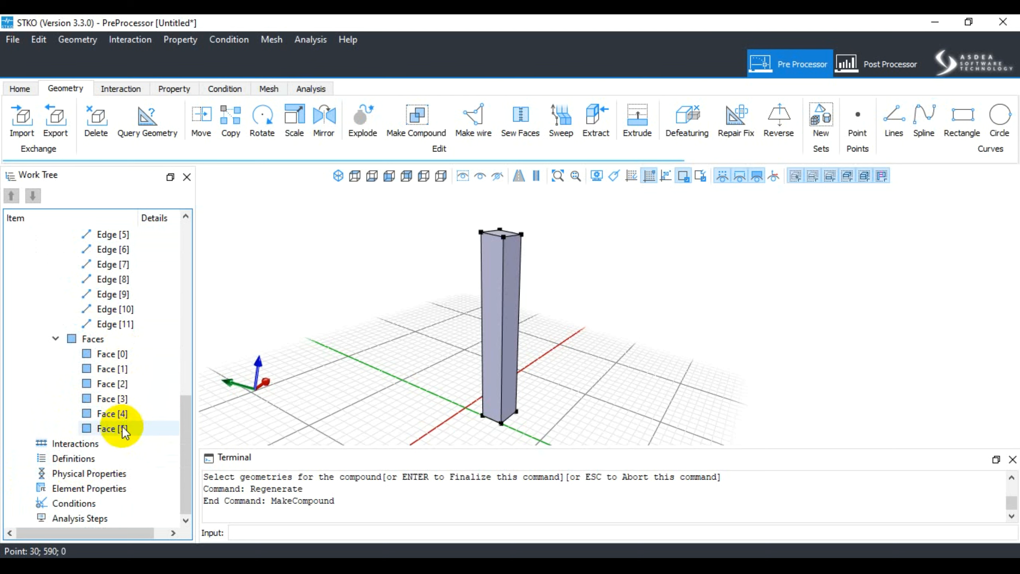
Step: Collapse the compound's expanded shape tree, vertex, edge and face lists
scroll(135, 397, up, 5)
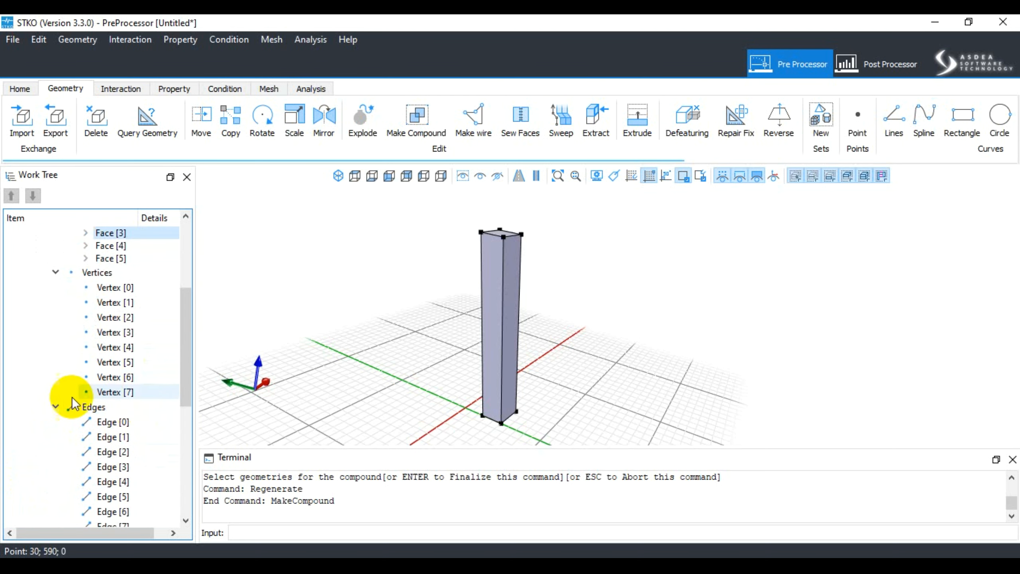
click(56, 405)
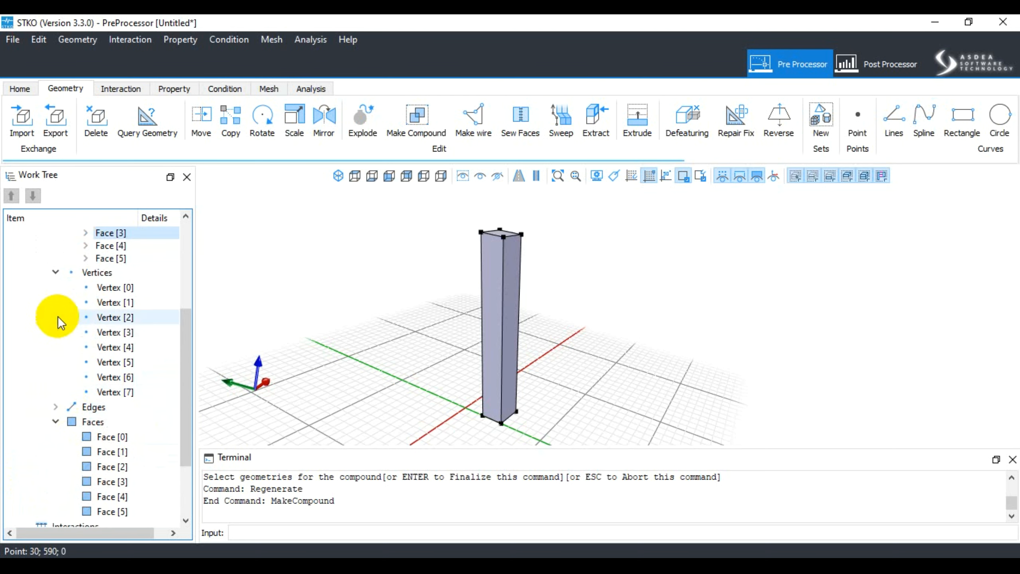
click(55, 273)
scroll(64, 305, up, 4)
click(71, 335)
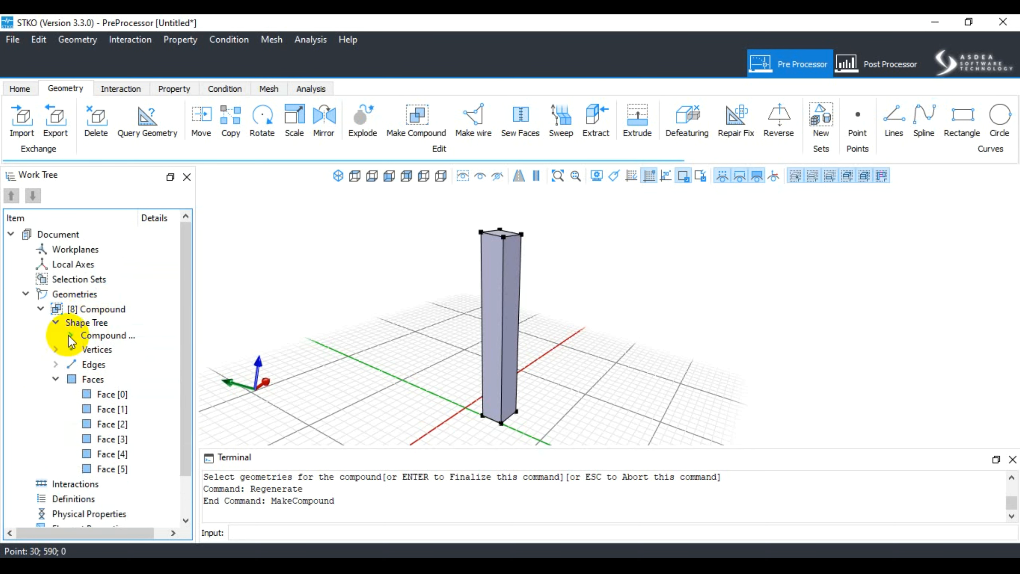
click(55, 322)
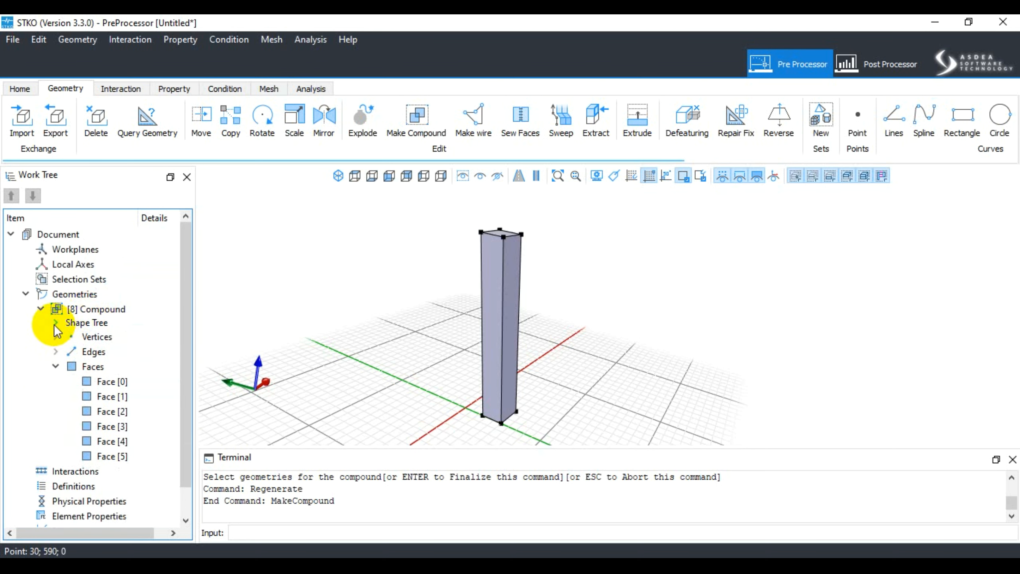
click(56, 366)
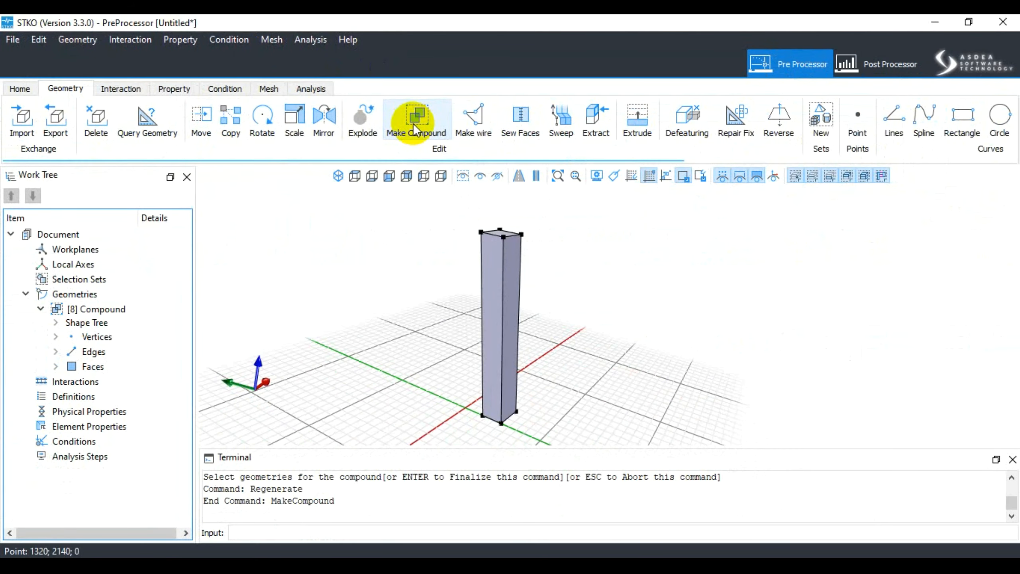
Step: Undo the compound and the explosions to restore the original parallelepiped, and return to the geometry tools
click(22, 88)
click(294, 117)
click(294, 117)
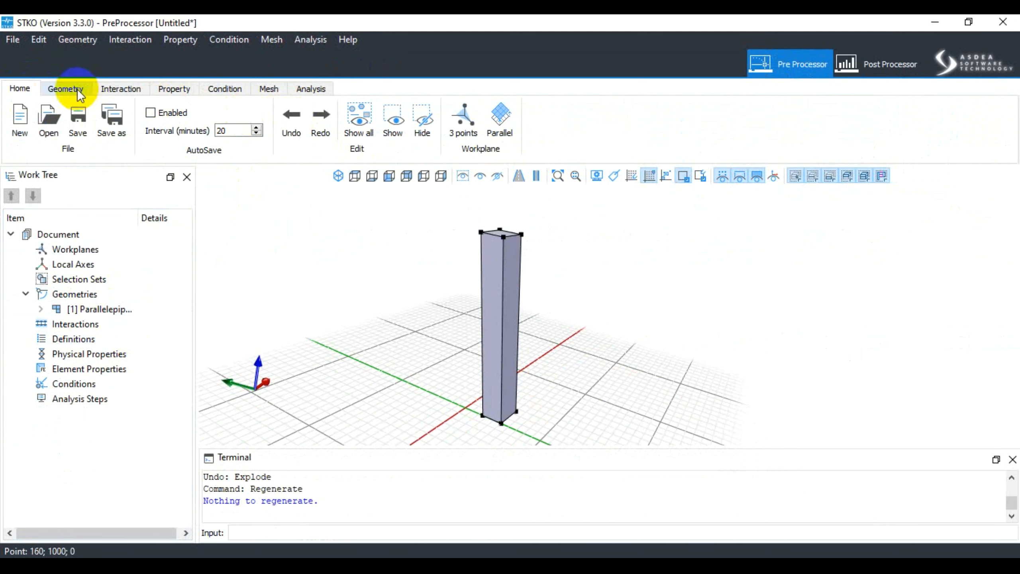
click(65, 88)
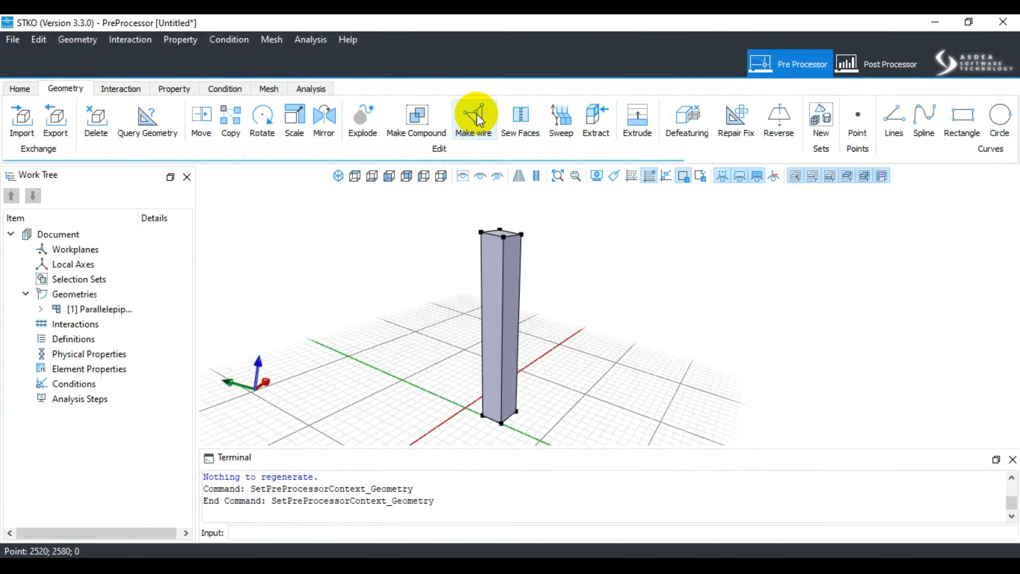
Step: Draw a single-segment line on the ground grid beside the column, starting at about (130, -80, 0)
click(893, 118)
key(Escape)
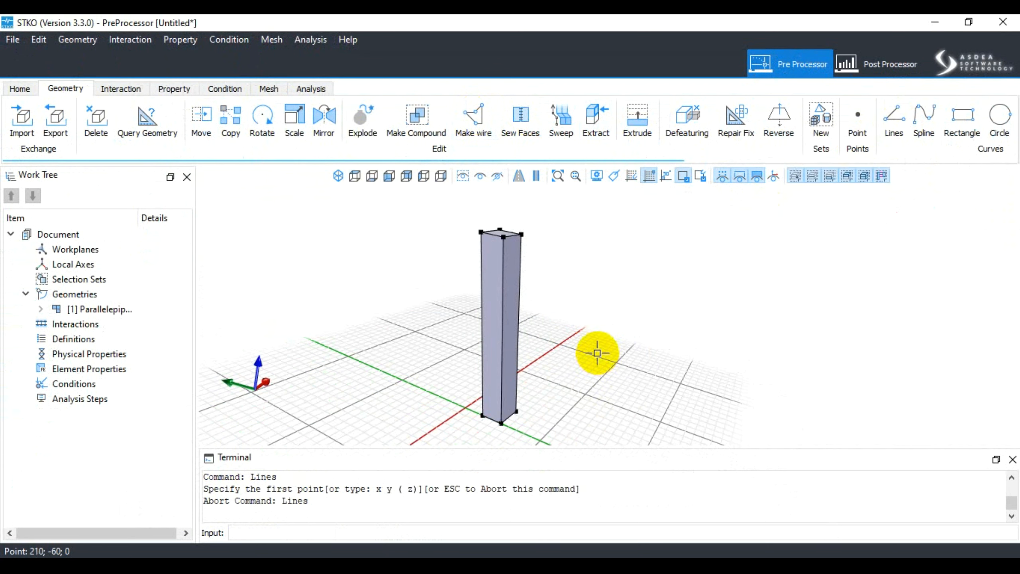
scroll(588, 347, down, 5)
middle_drag(581, 331, 563, 366)
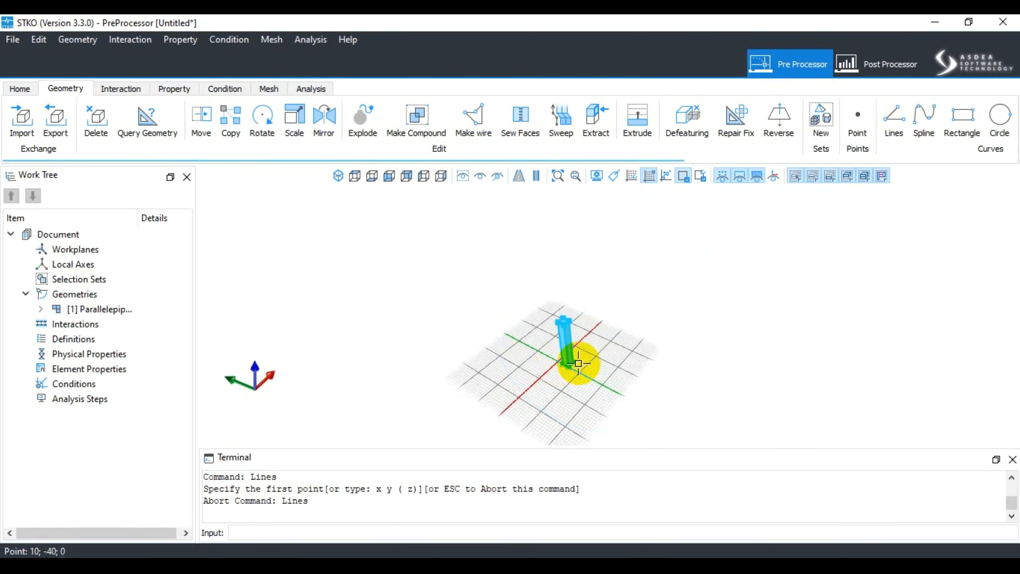
scroll(597, 357, up, 5)
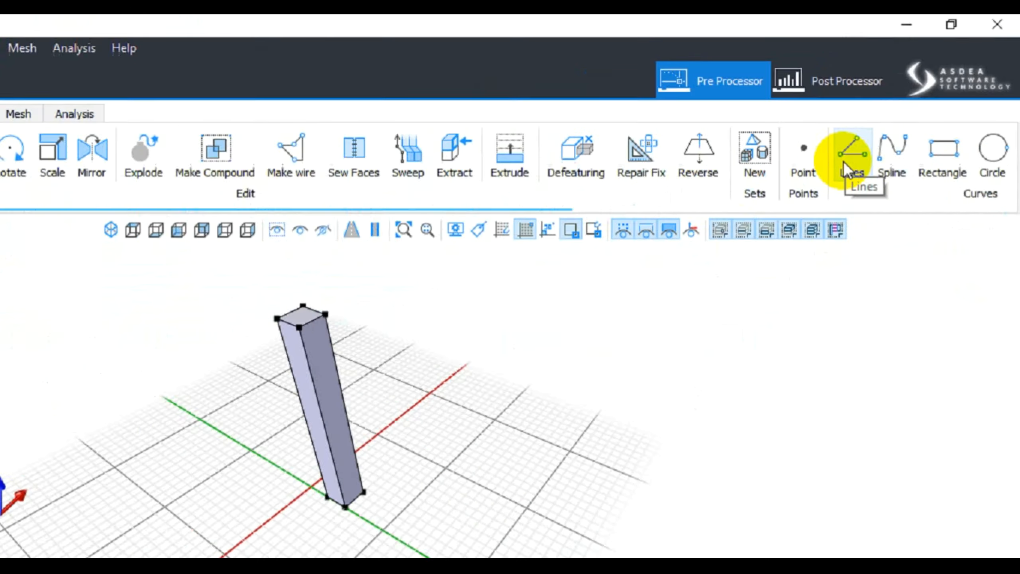
click(763, 247)
click(590, 338)
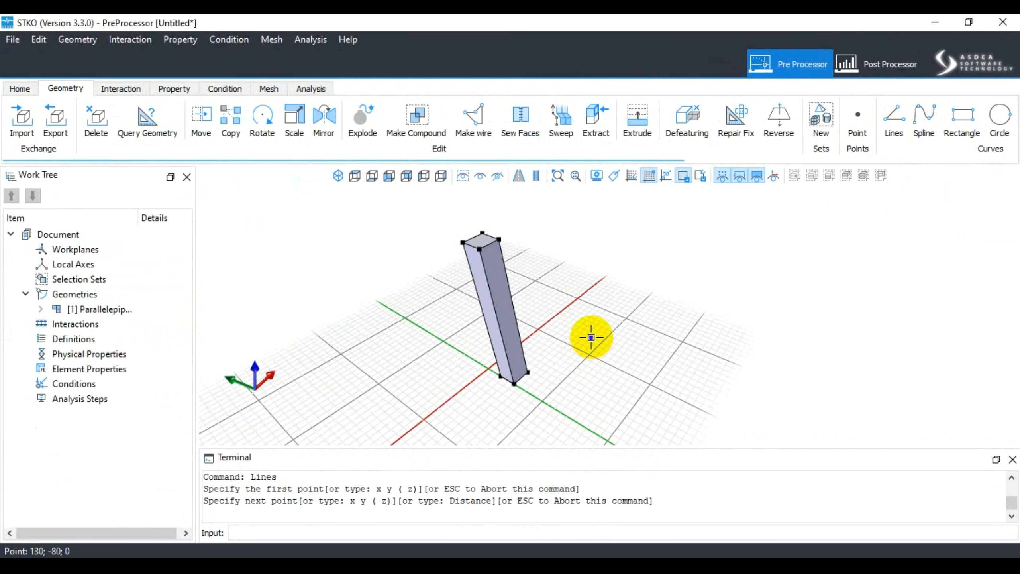
click(644, 308)
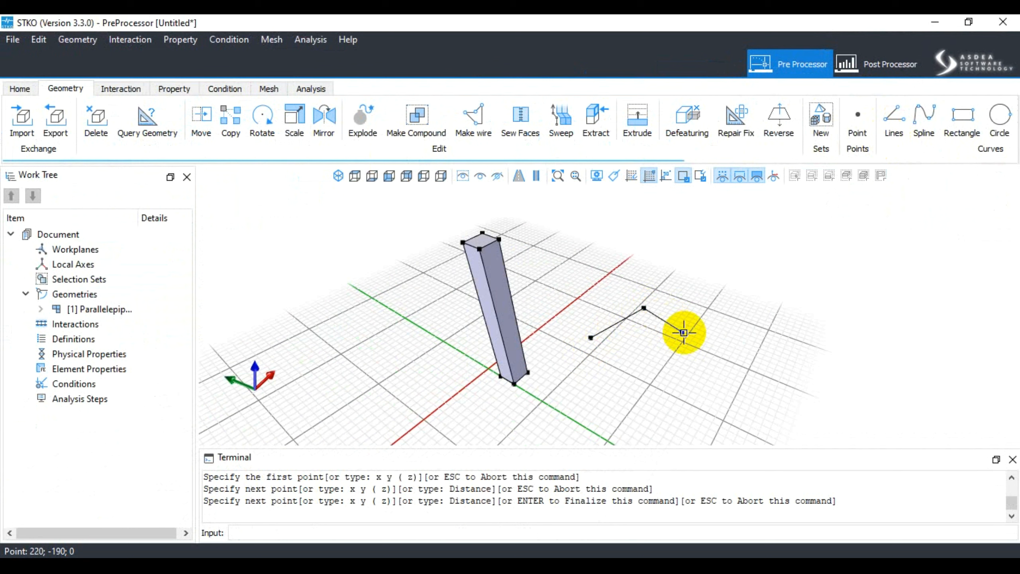
key(Return)
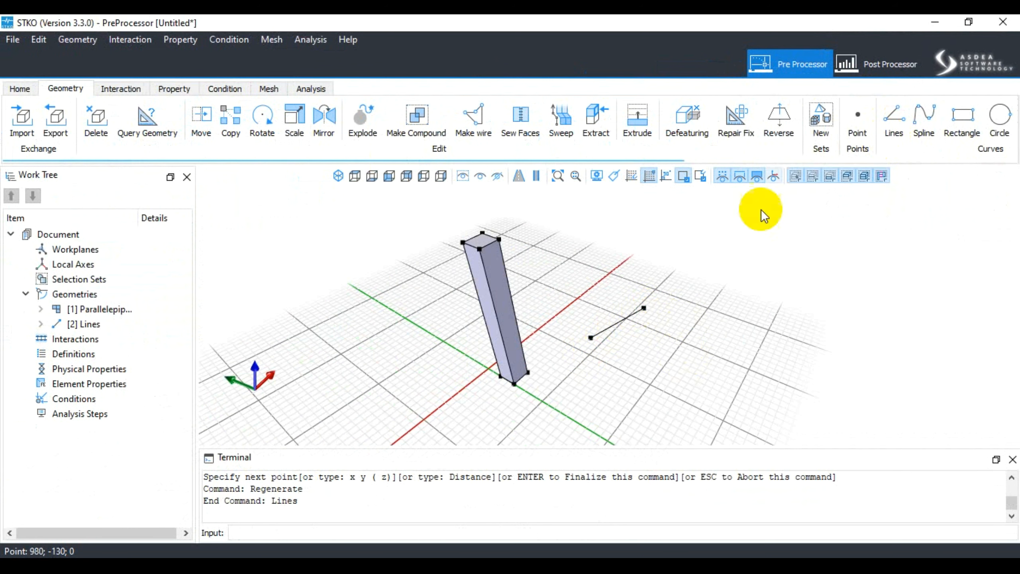
Step: Draw a second, separate line on the ground grid, beyond the first one and roughly parallel to it
click(889, 122)
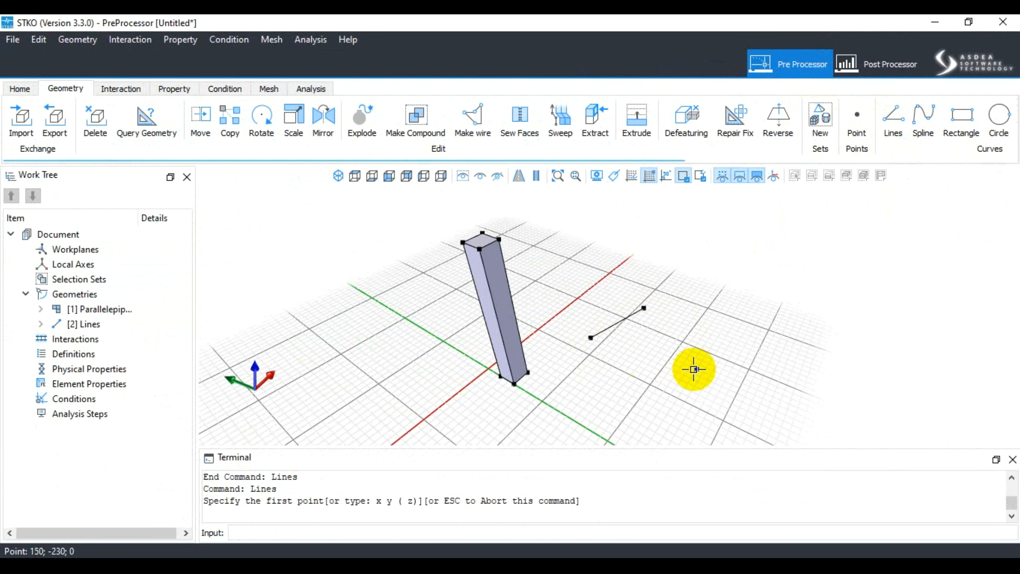
click(696, 346)
click(743, 310)
key(Return)
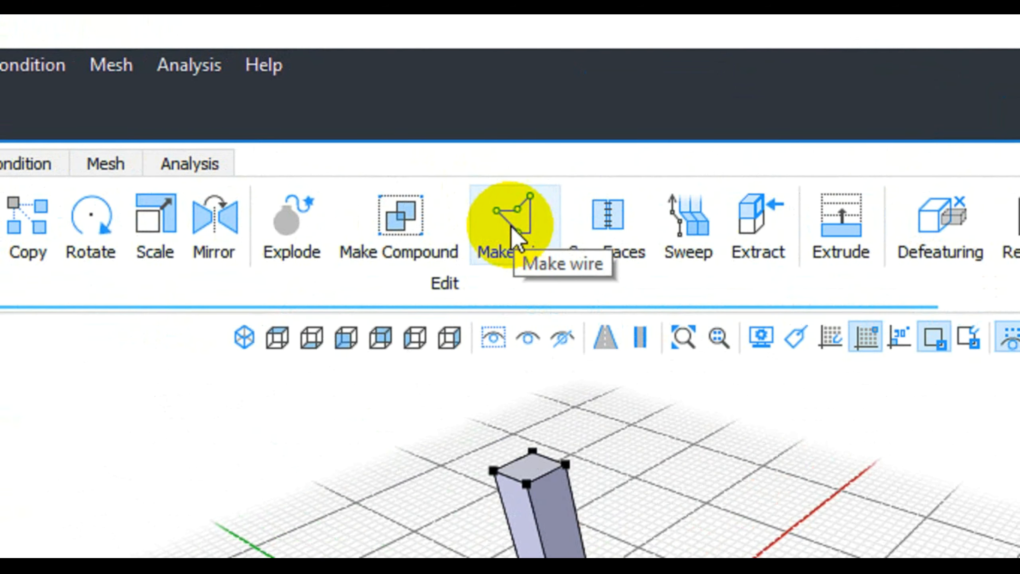
Step: Try Make Wire on the edges of the two separate lines, and abort the command
click(511, 229)
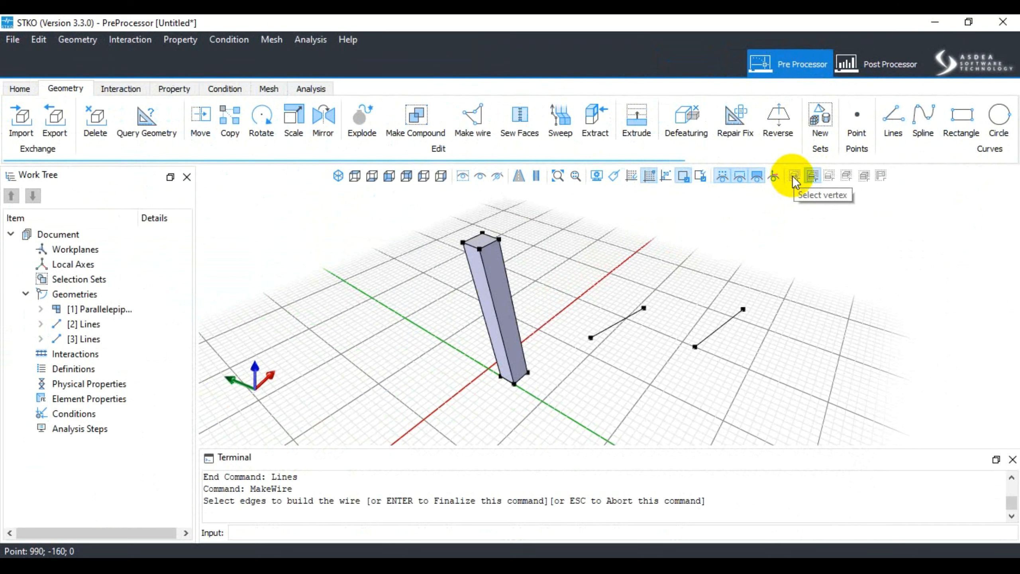
click(615, 324)
click(720, 326)
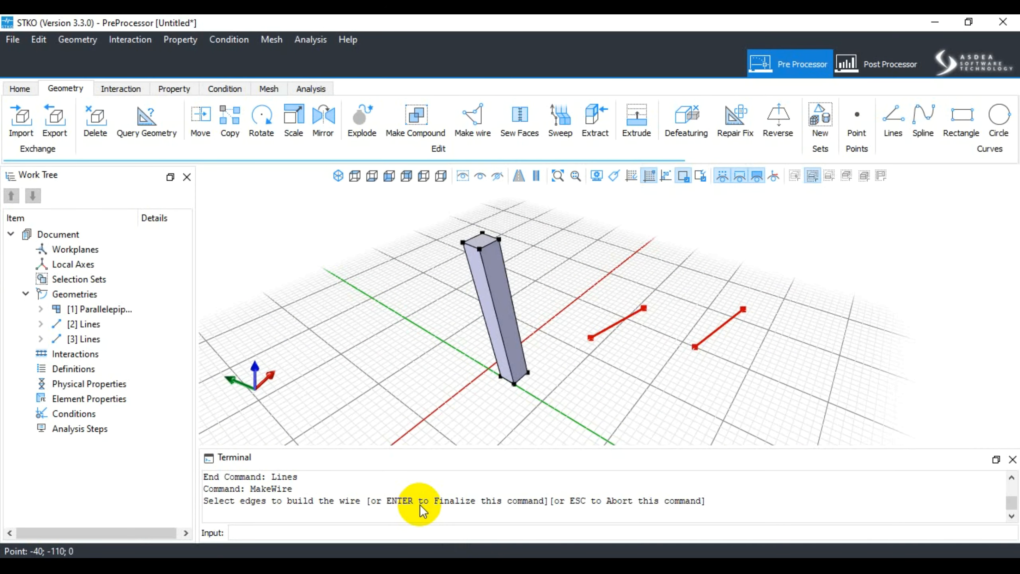
key(Escape)
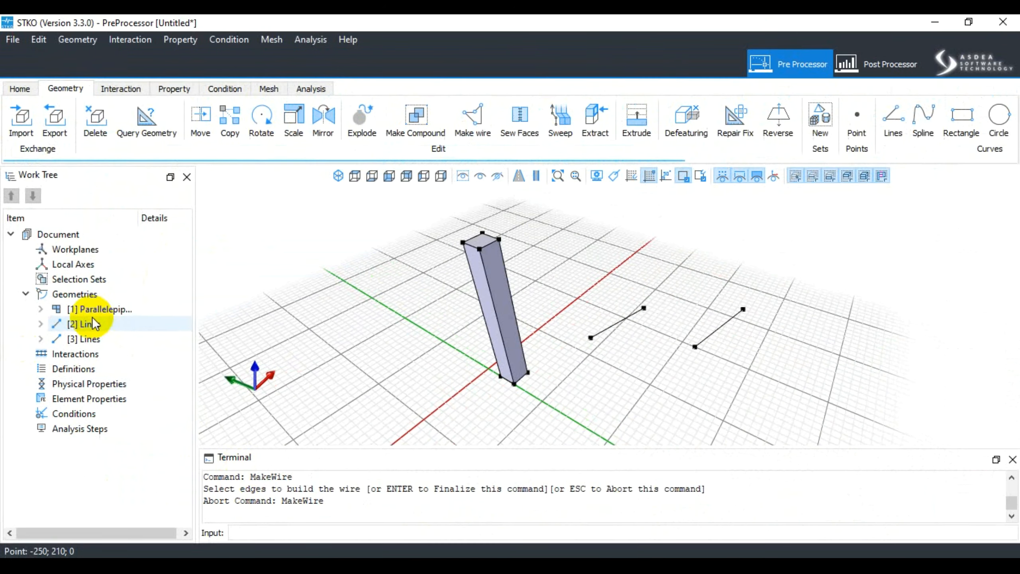
Step: Select both lines, restart Make Wire, pick the two edges again, and cancel without creating a wire
click(624, 317)
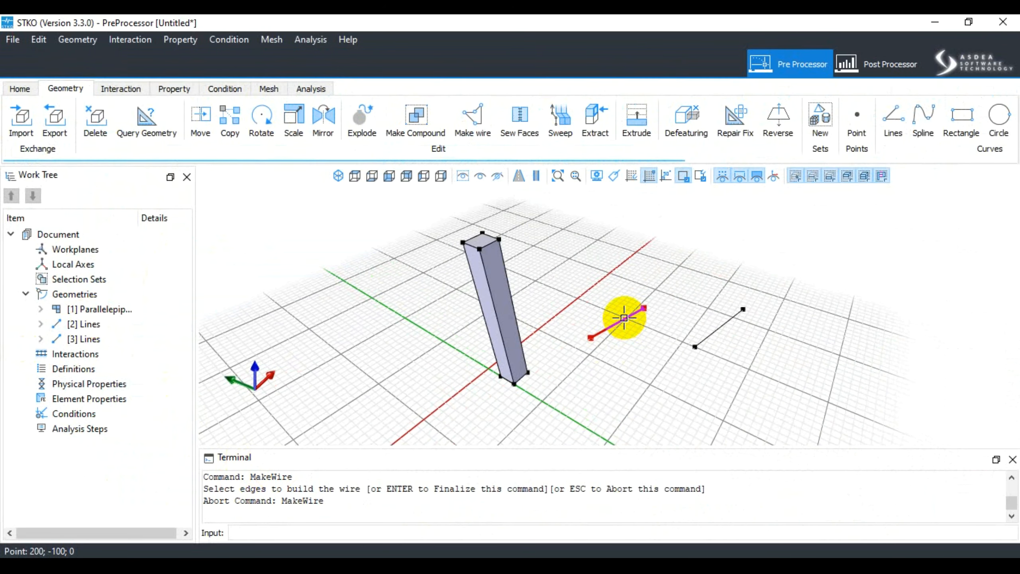
click(721, 325)
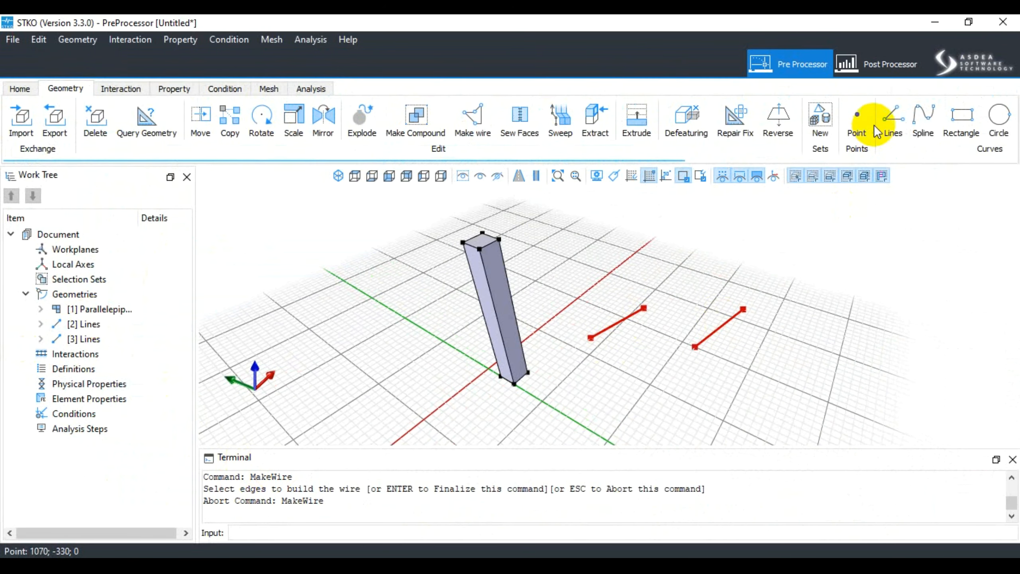
click(892, 114)
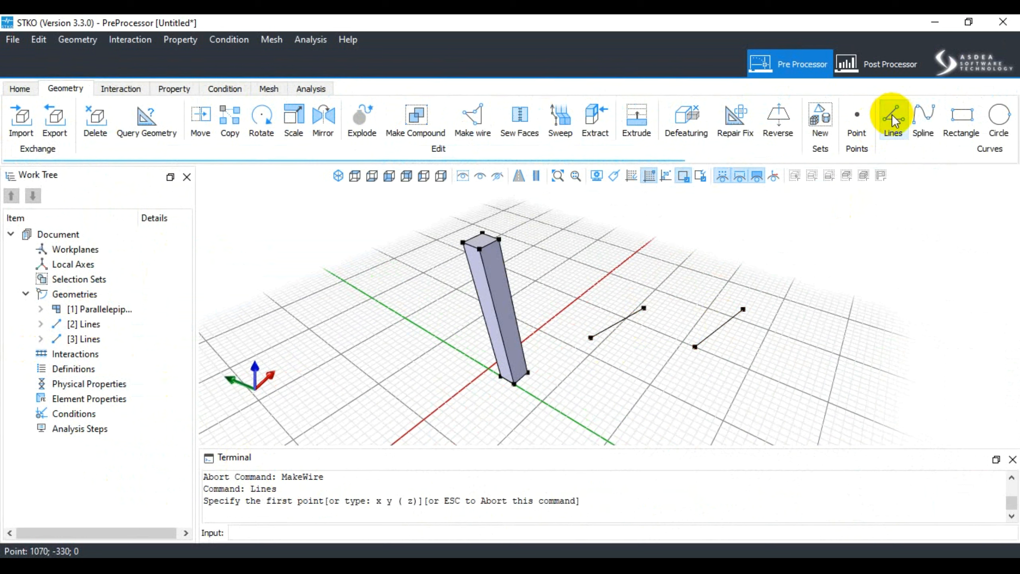
click(483, 139)
click(623, 316)
click(721, 328)
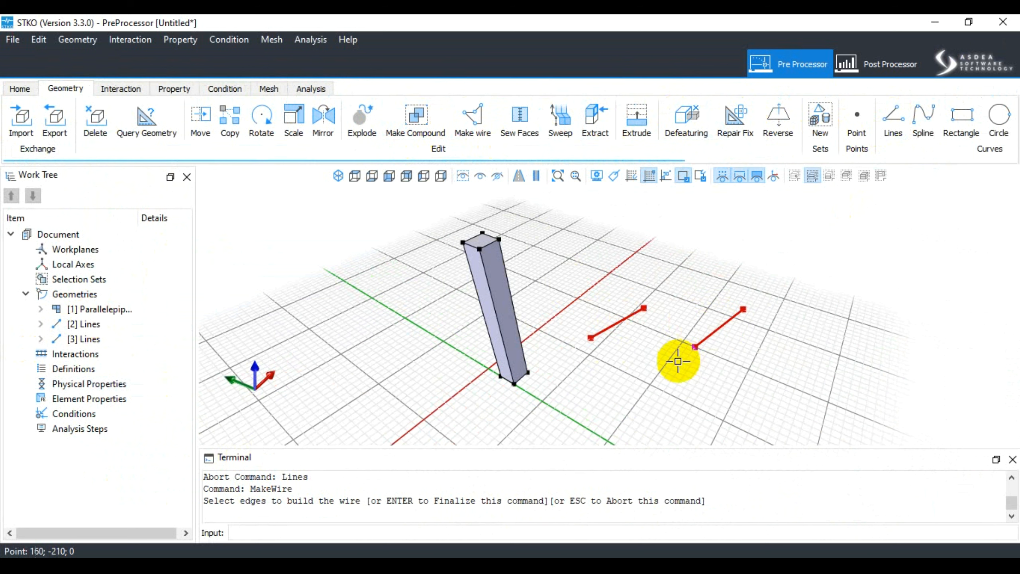
key(Escape)
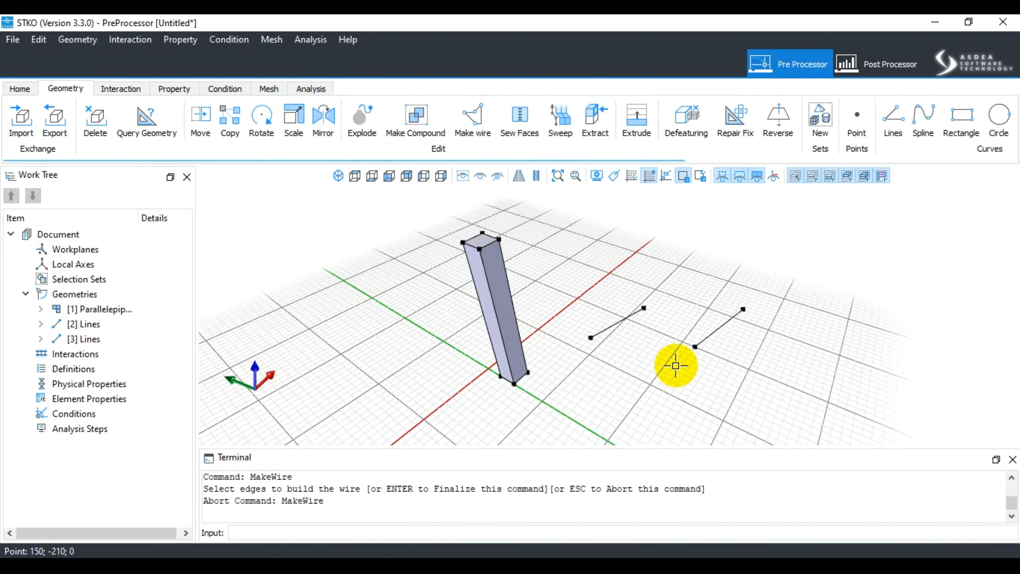
Step: Try running Make Wire with both separate lines already selected
click(620, 322)
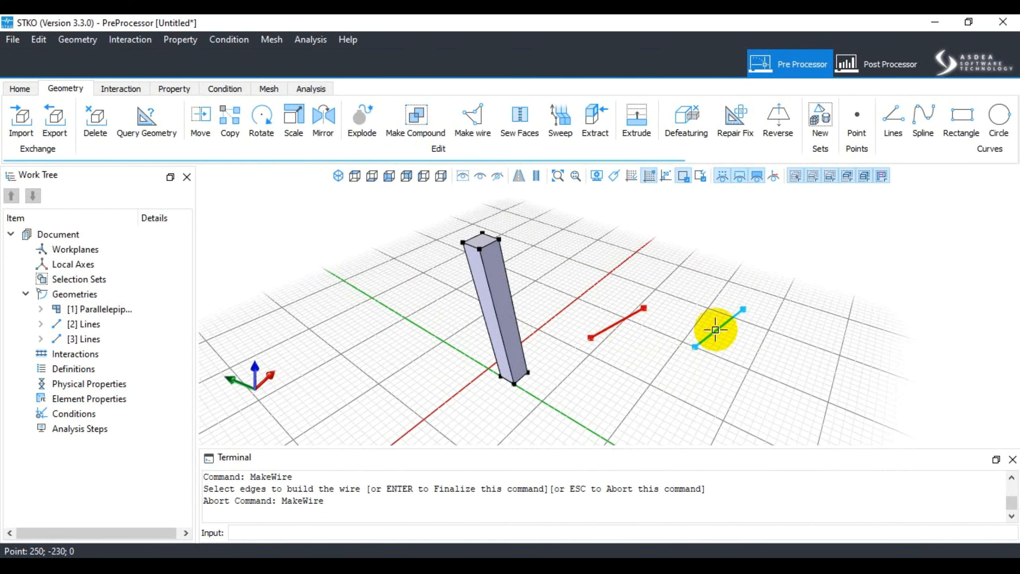
click(718, 328)
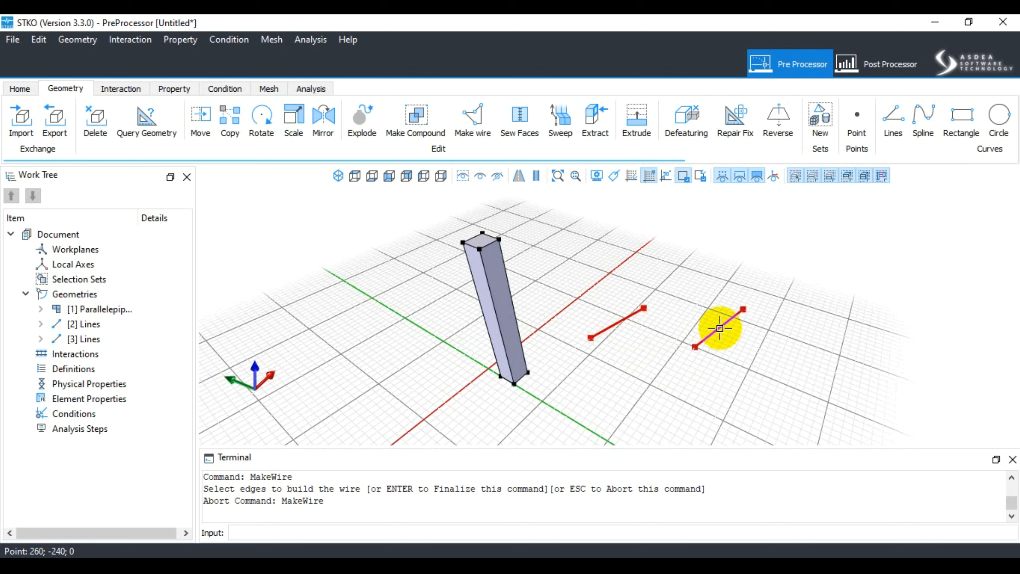
click(456, 129)
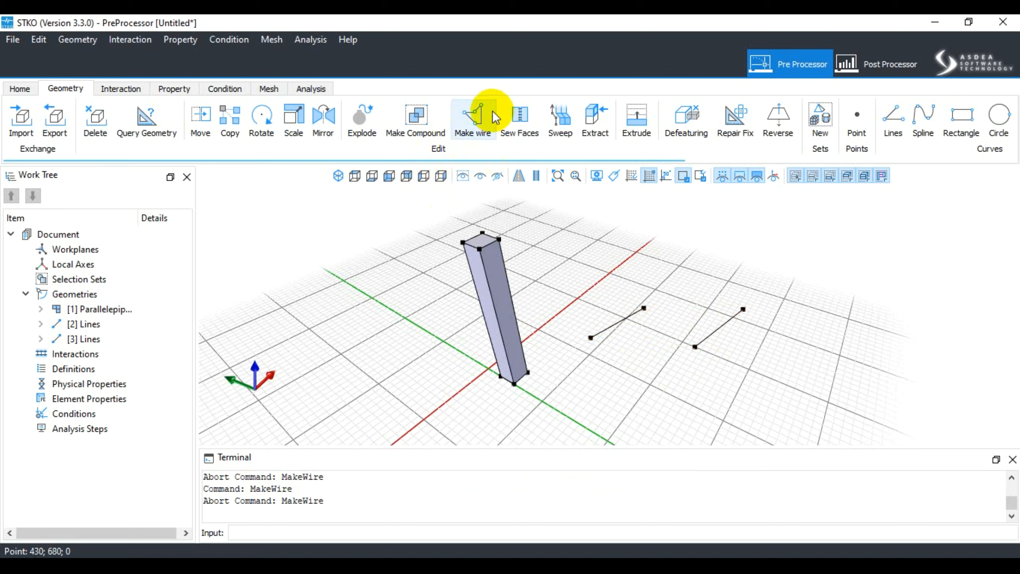
Step: Try Make Wire once more by picking the edges of both separate lines, and abort the command
drag(828, 276, 544, 387)
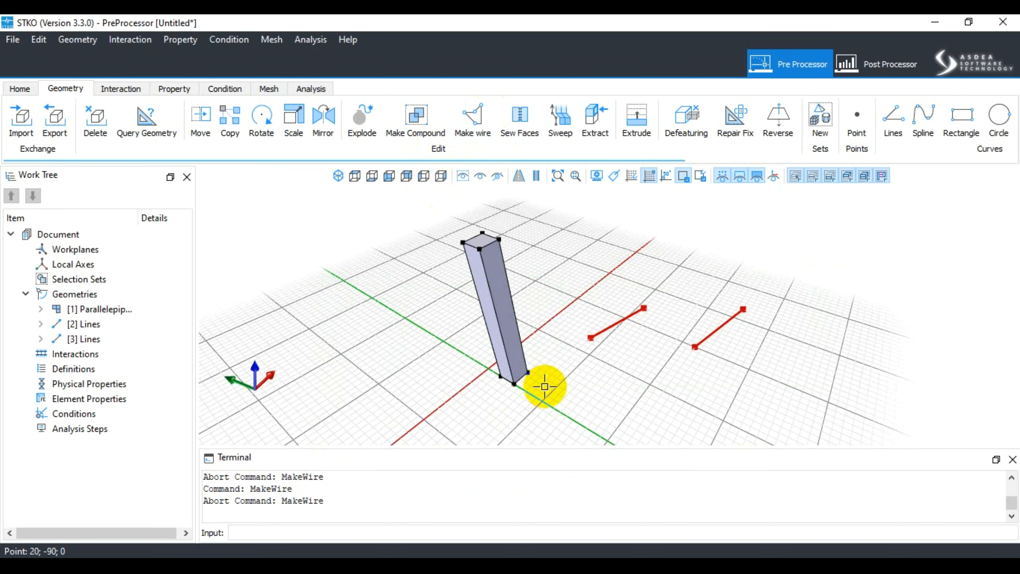
click(476, 135)
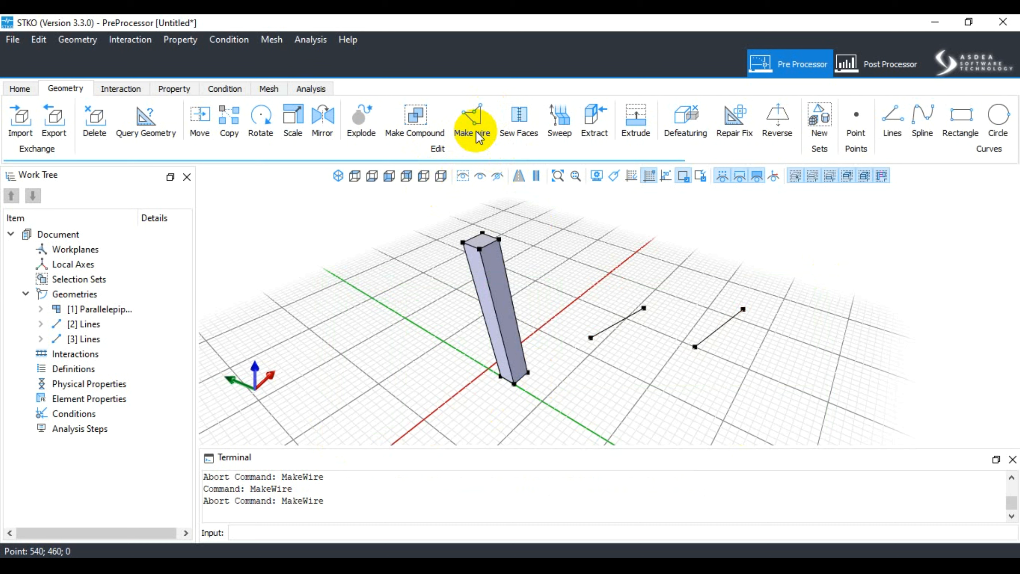
click(471, 129)
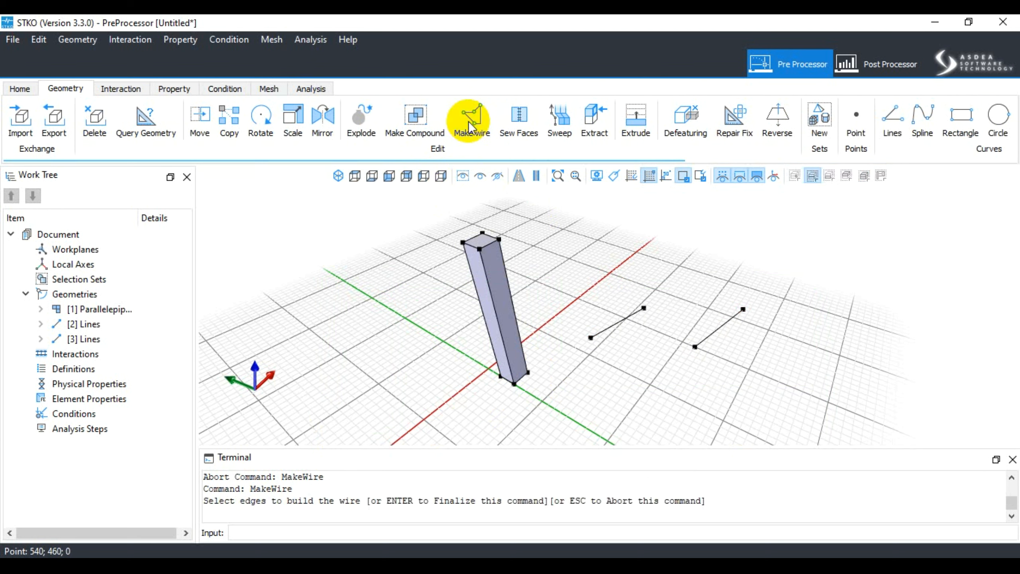
click(619, 322)
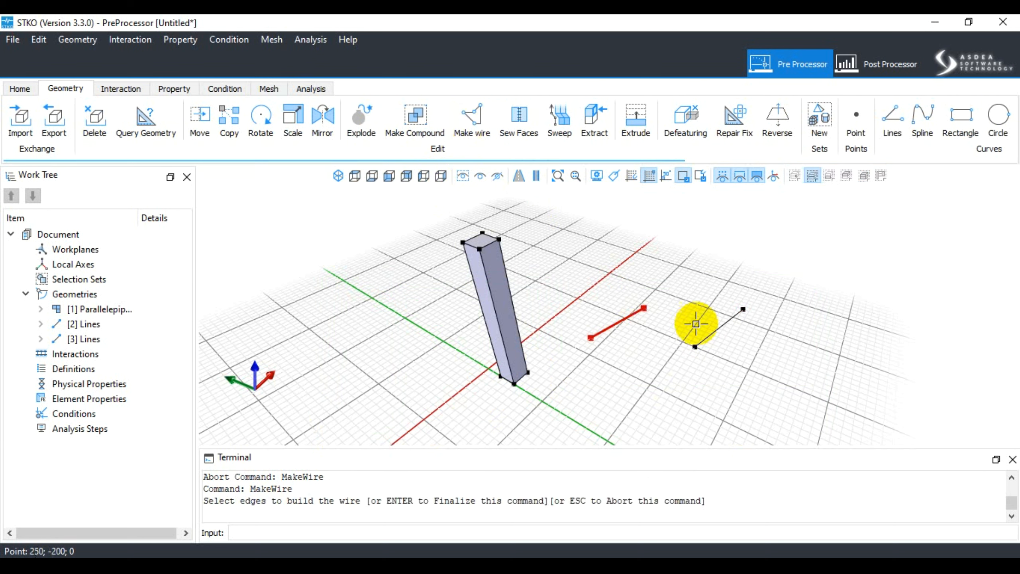
click(725, 324)
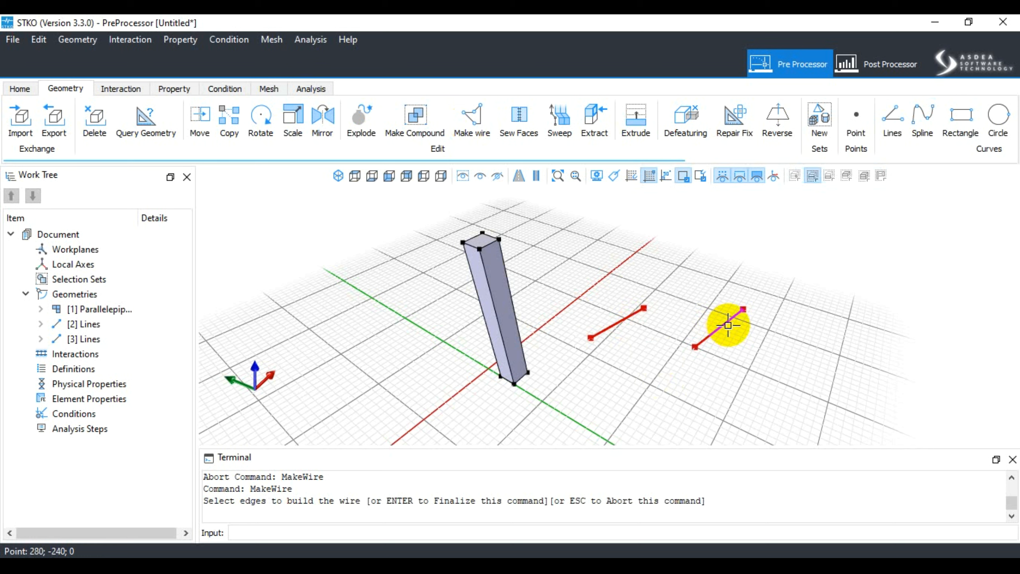
key(Escape)
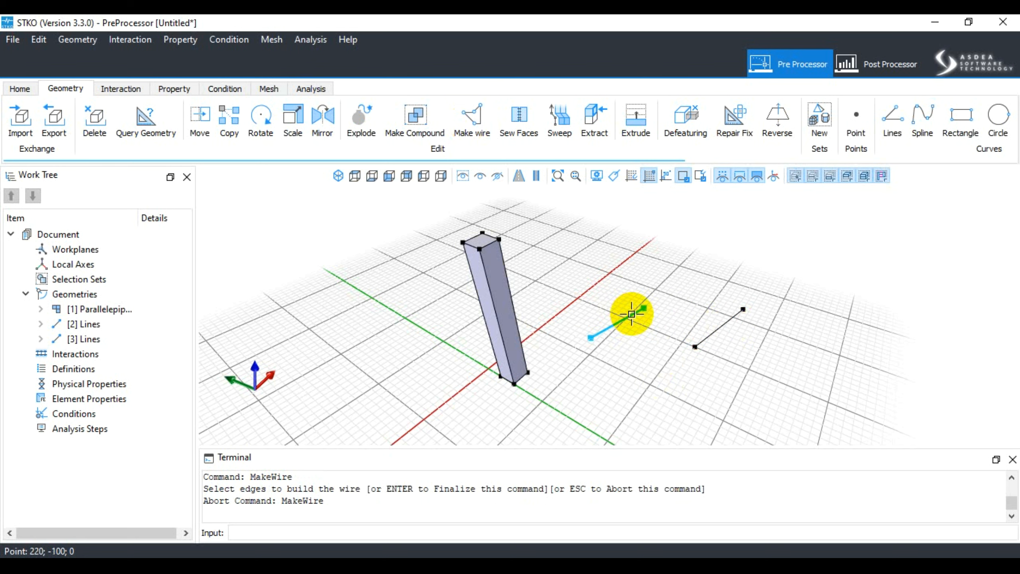
Step: Delete the parallelepiped and both lines, and draw an open two-segment polyline from beside the green axis to the red axis
drag(770, 285, 439, 398)
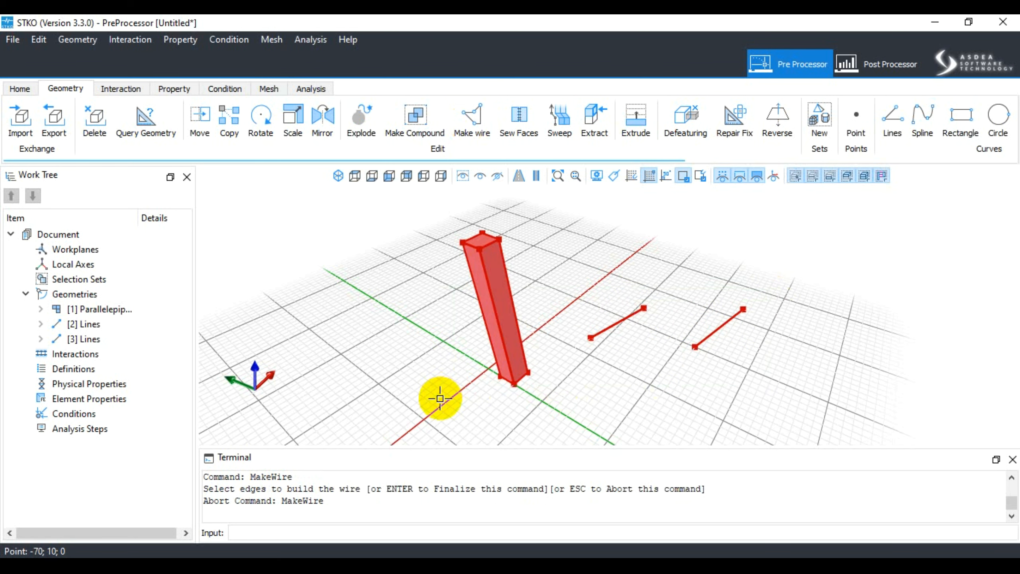
key(Delete)
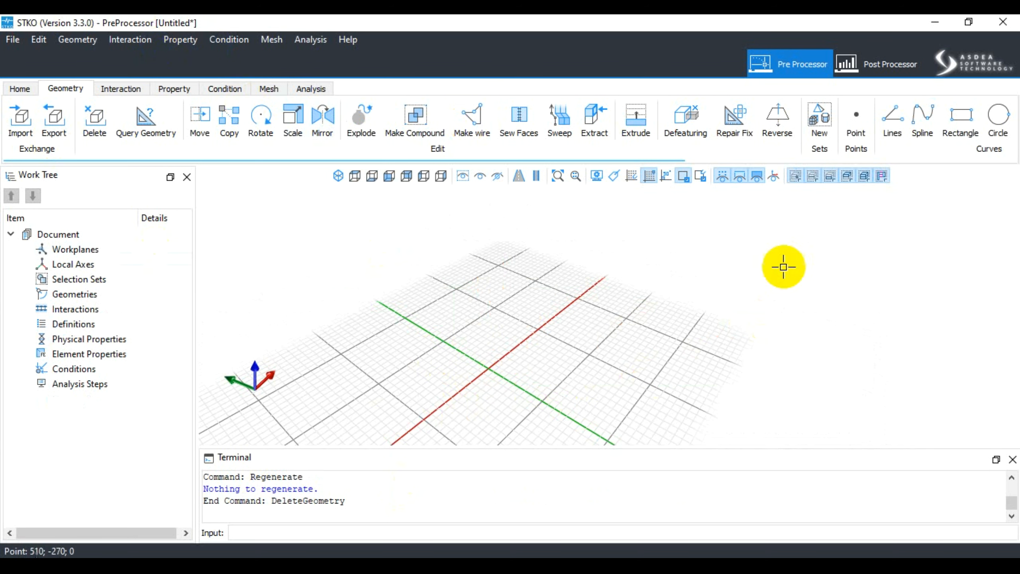
click(887, 135)
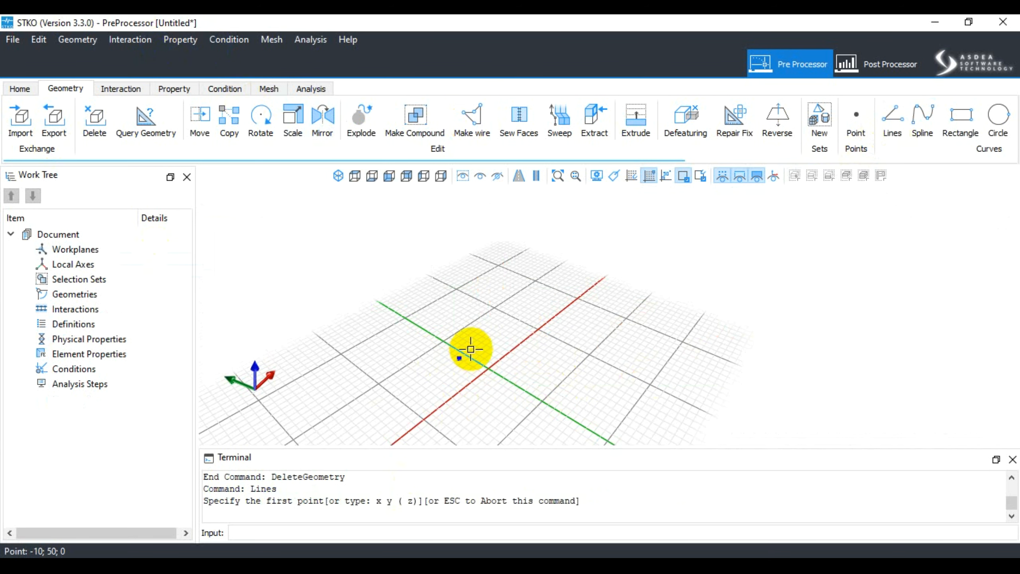
click(464, 360)
click(495, 298)
click(533, 330)
key(Return)
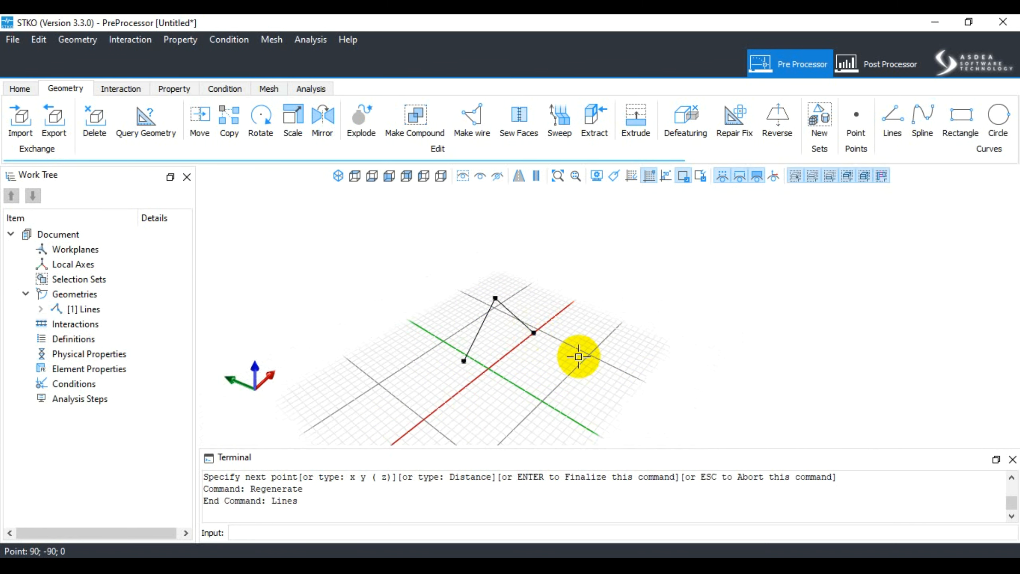
Step: Draw a second open two-segment polyline on the other side of the red axis, separate from the first
click(889, 117)
click(569, 384)
click(616, 381)
click(610, 312)
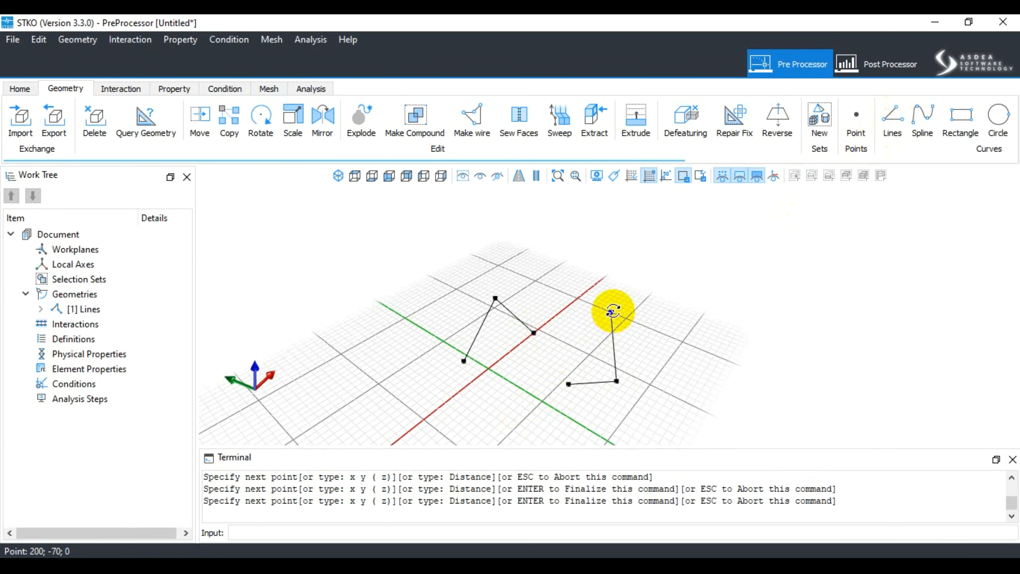
key(Return)
Step: Run Make Wire on the edges of both two-segment polylines and finalize the command
click(468, 124)
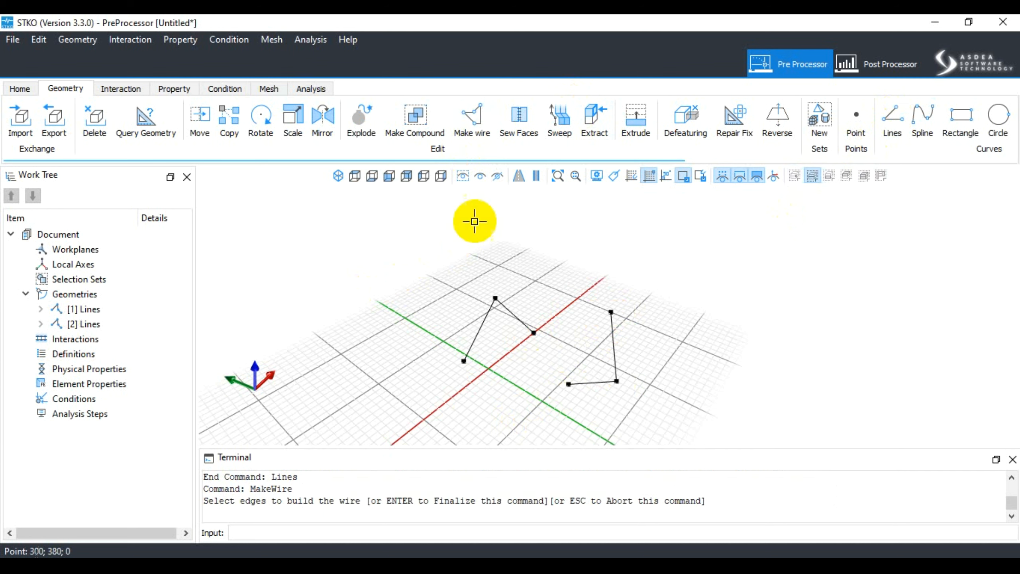
click(486, 312)
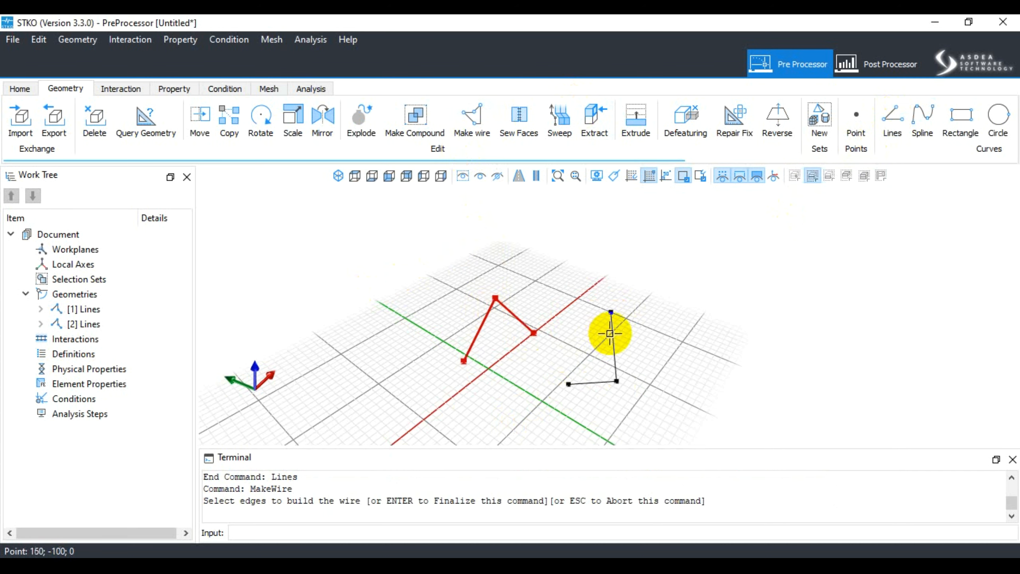
click(612, 334)
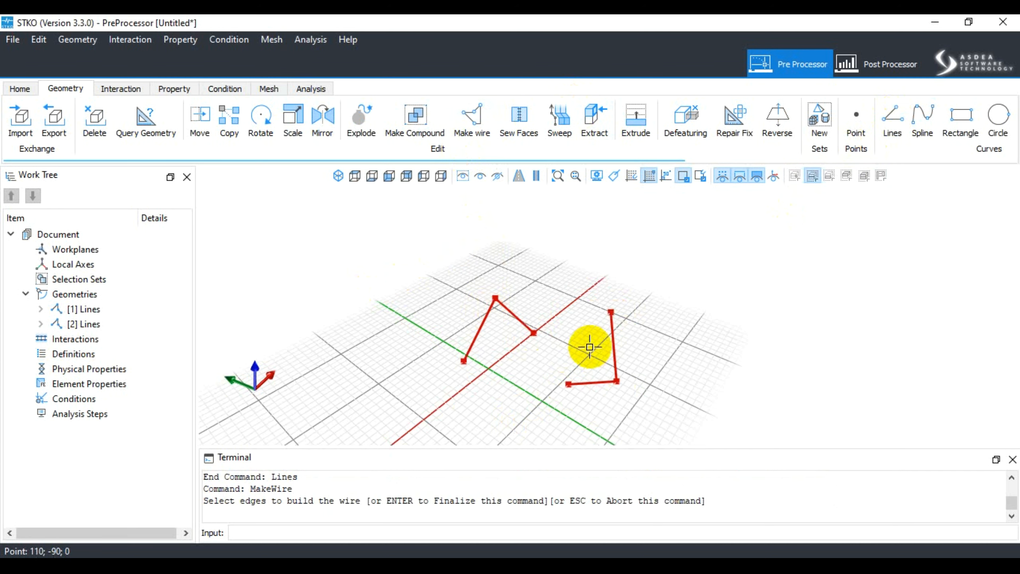
key(Return)
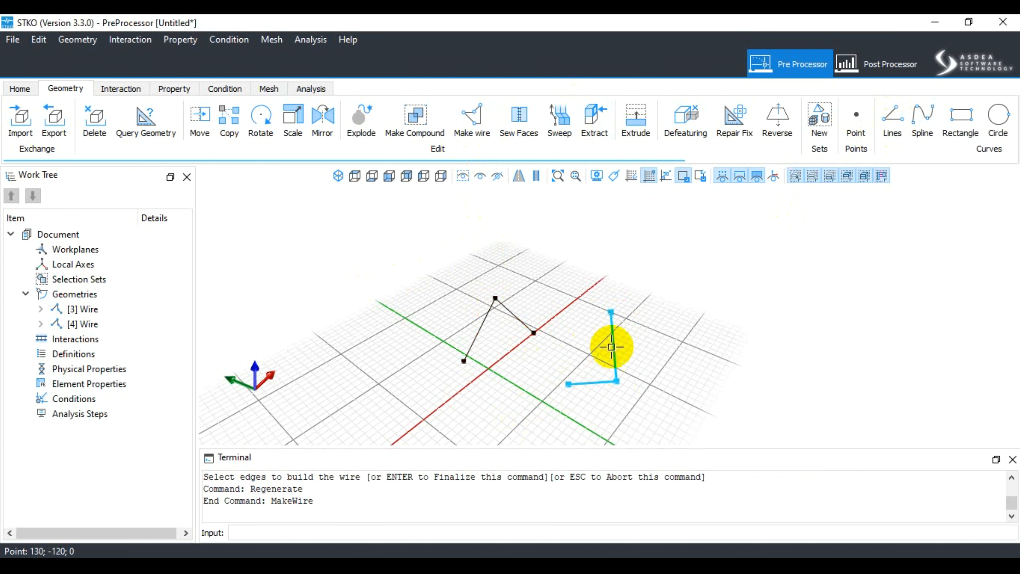
Step: Examine the first wire's structure in the Work Tree, including its vertices, its shape tree and the edges under Wire [0]
click(98, 310)
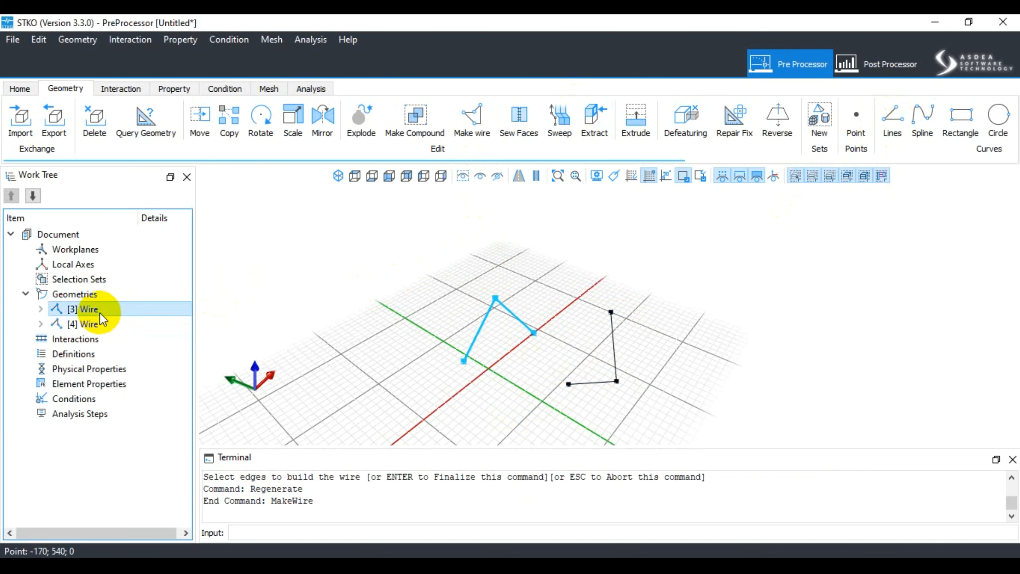
click(39, 309)
click(56, 336)
click(115, 352)
click(55, 336)
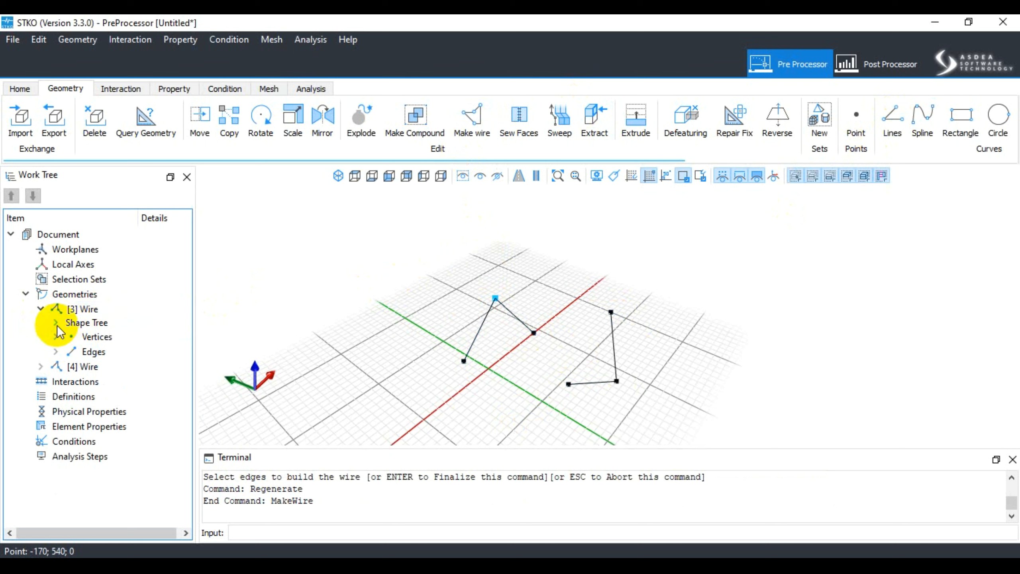
click(56, 323)
click(72, 336)
click(70, 336)
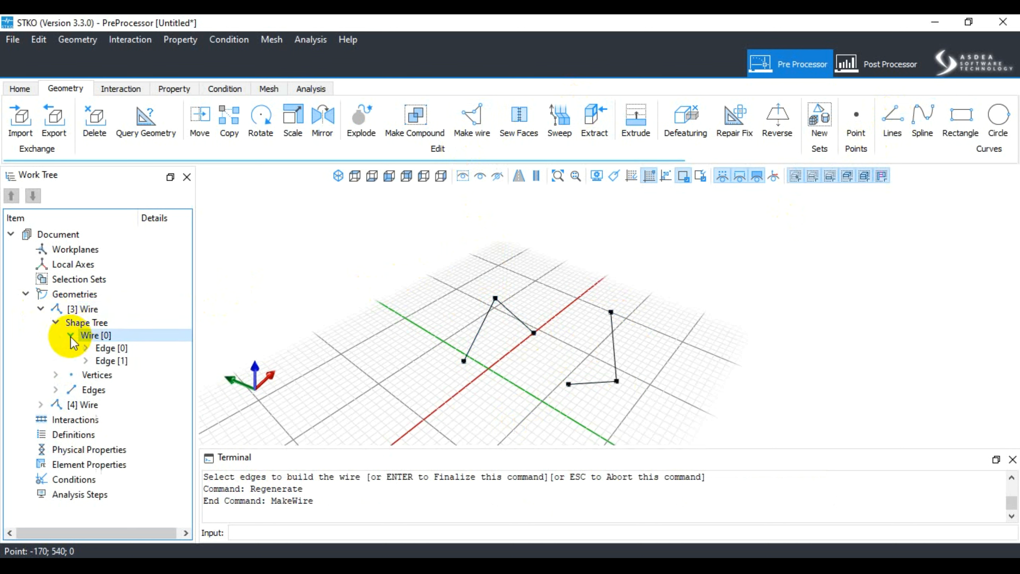
click(109, 348)
click(112, 360)
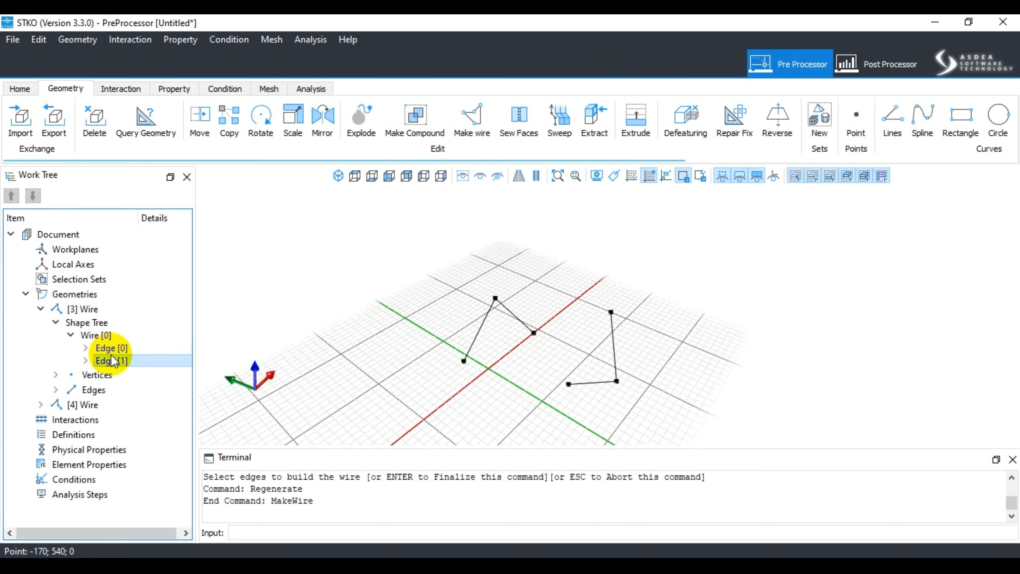
click(69, 336)
click(56, 323)
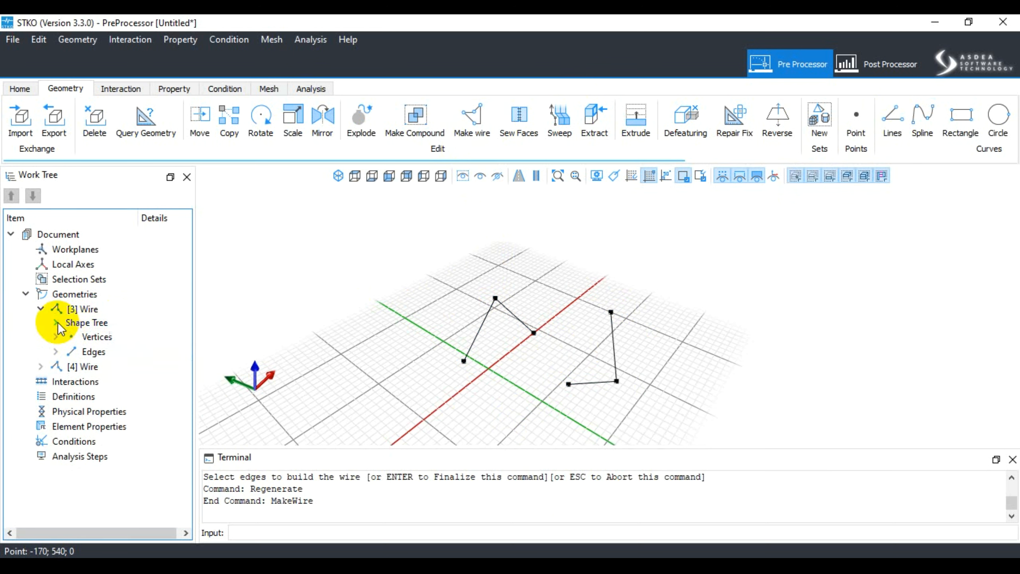
Step: Examine the second wire's edges and vertices in the Work Tree, highlighting each one in the model
click(42, 366)
click(56, 409)
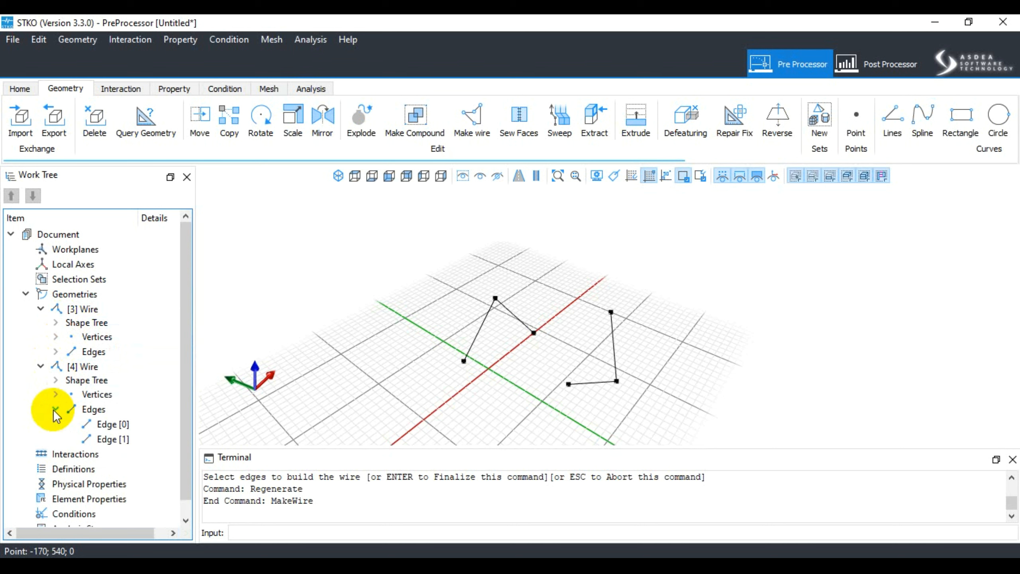
click(116, 424)
click(123, 440)
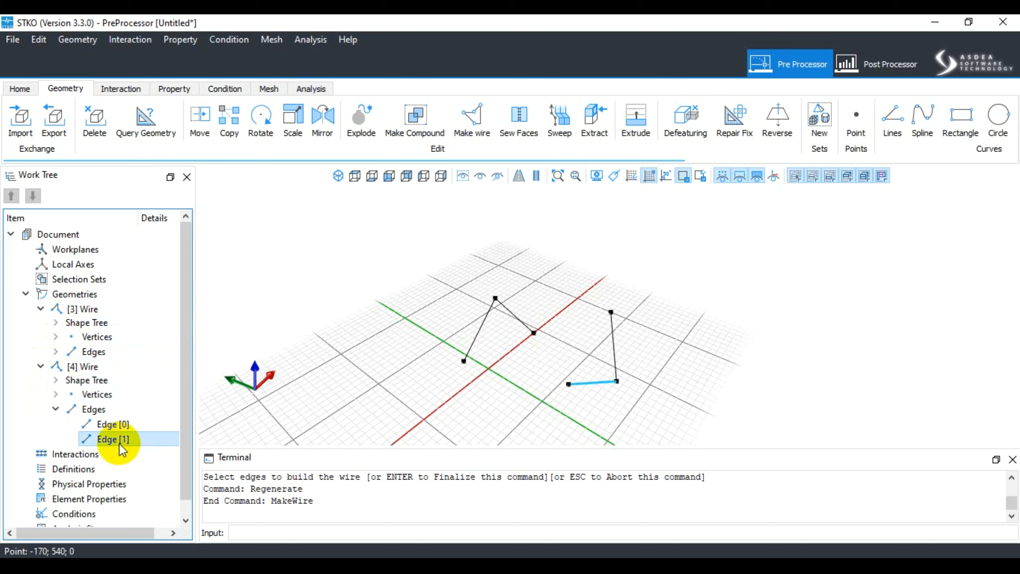
click(55, 410)
click(56, 394)
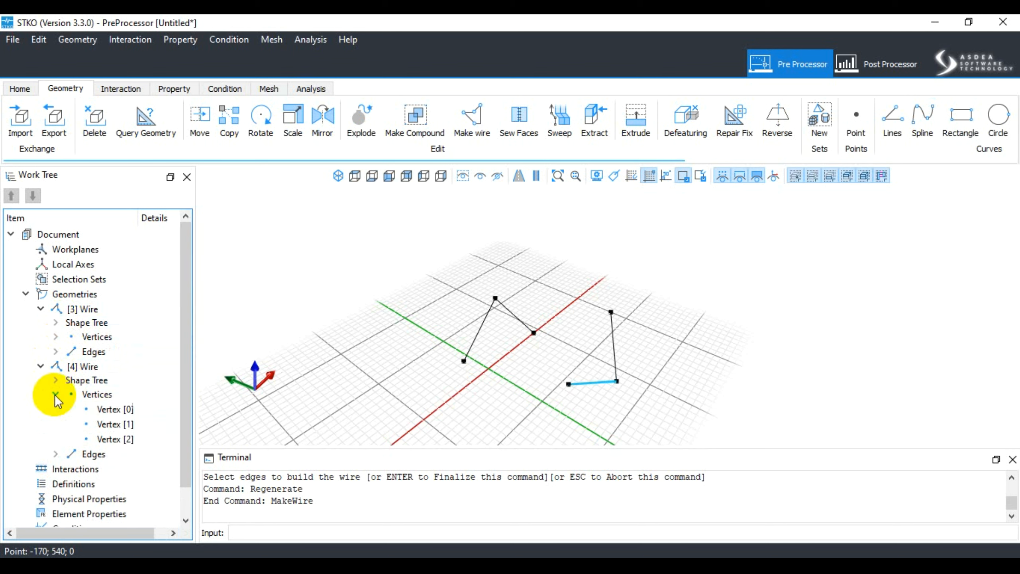
click(114, 410)
click(114, 423)
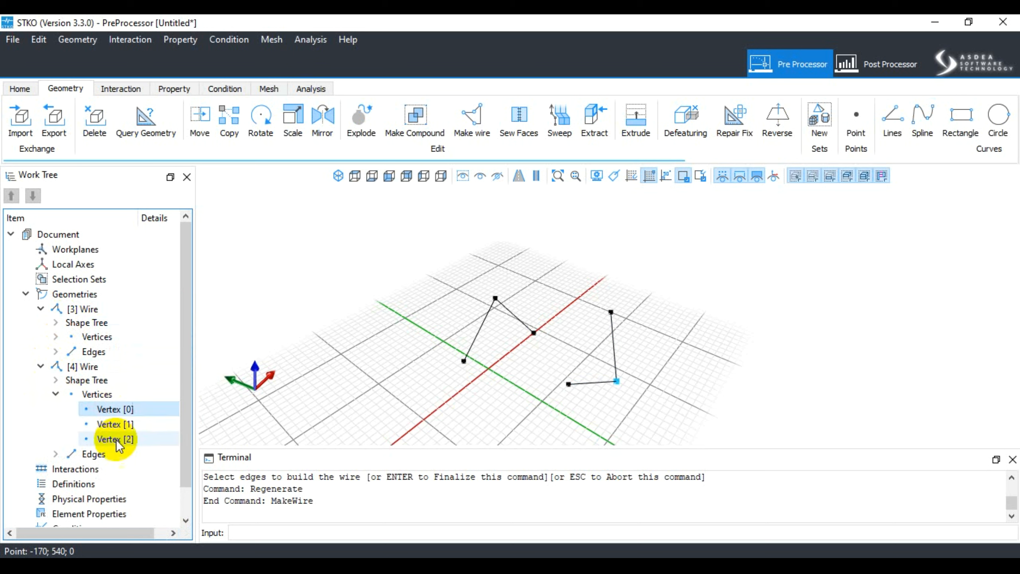
click(118, 439)
click(80, 393)
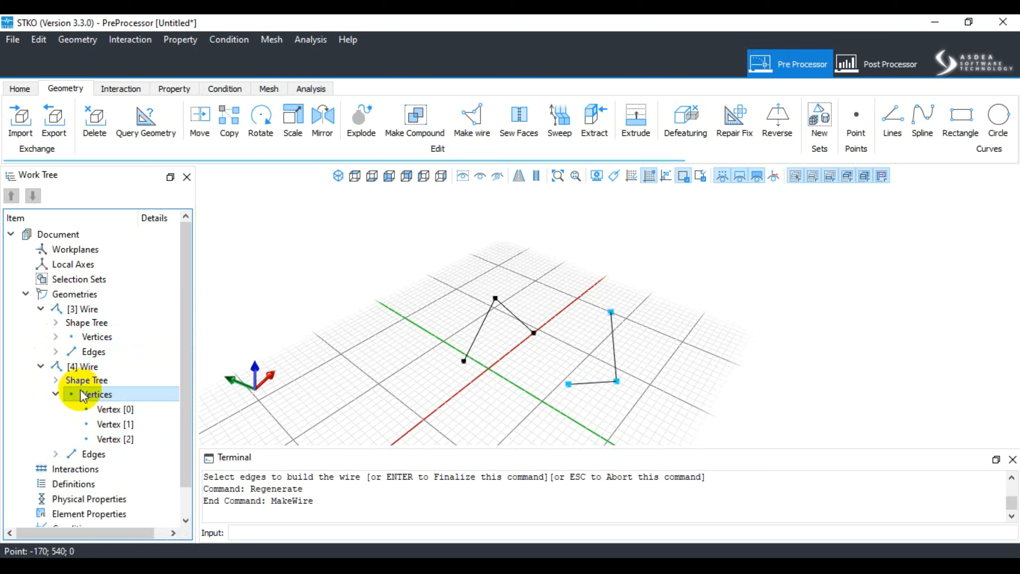
click(55, 394)
click(41, 366)
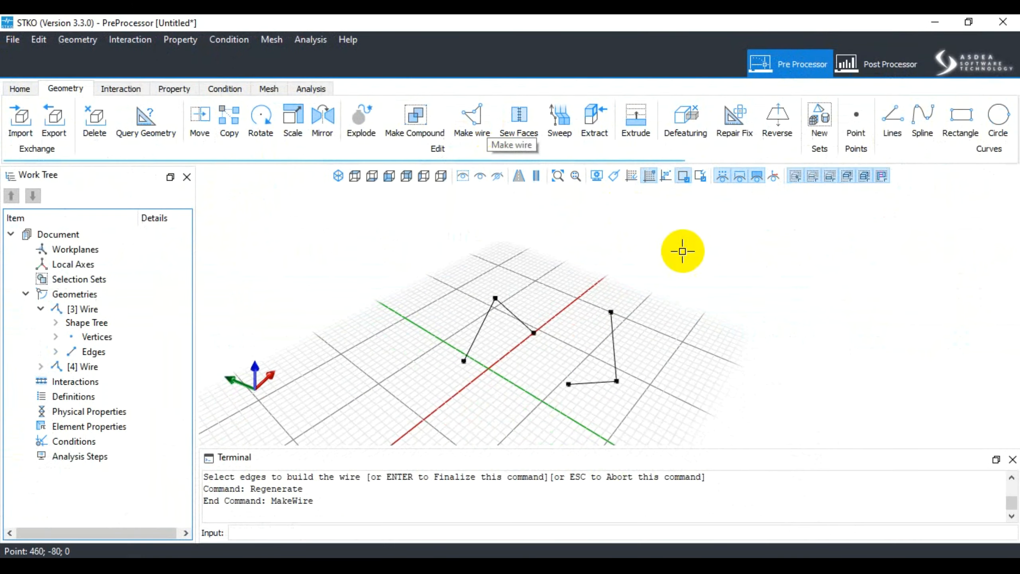
Step: Delete both wires from the model
drag(694, 237, 383, 425)
key(Delete)
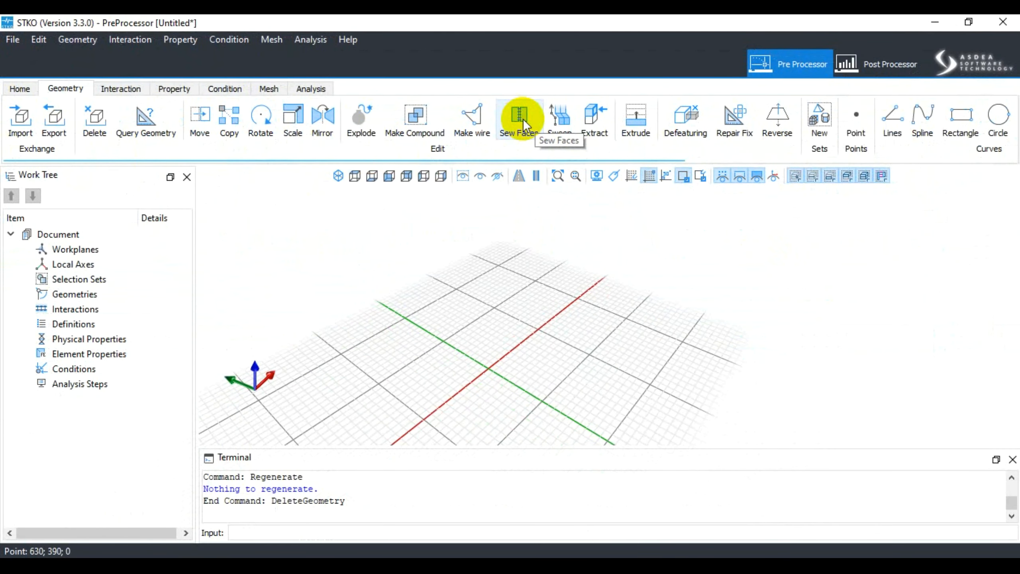
click(68, 41)
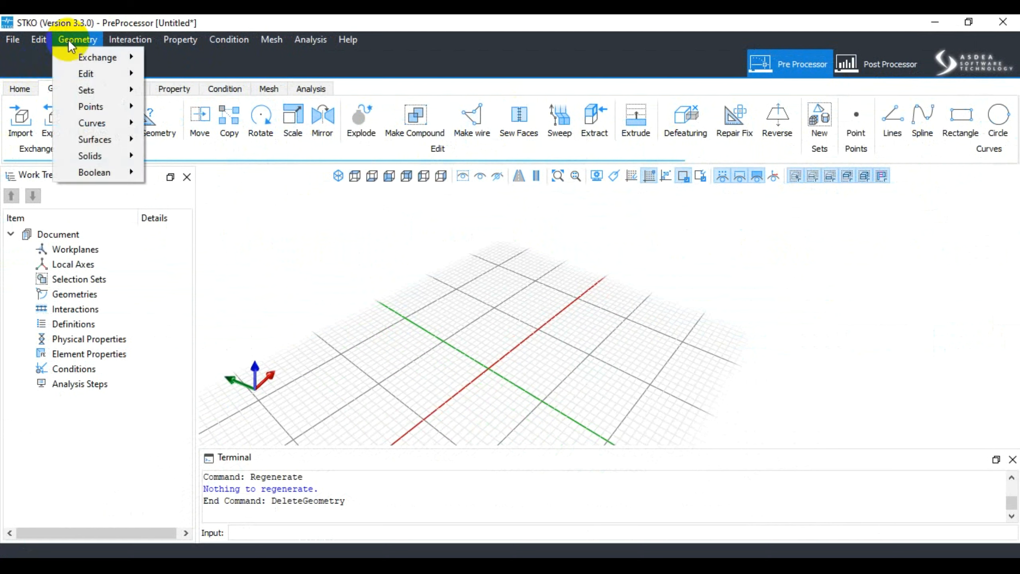
mouse_move(122, 141)
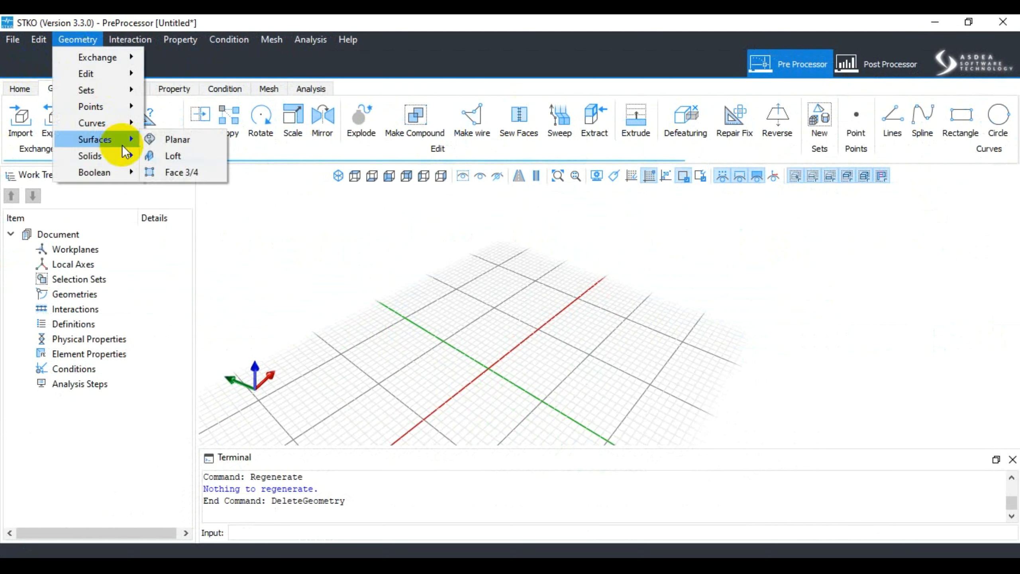
click(176, 141)
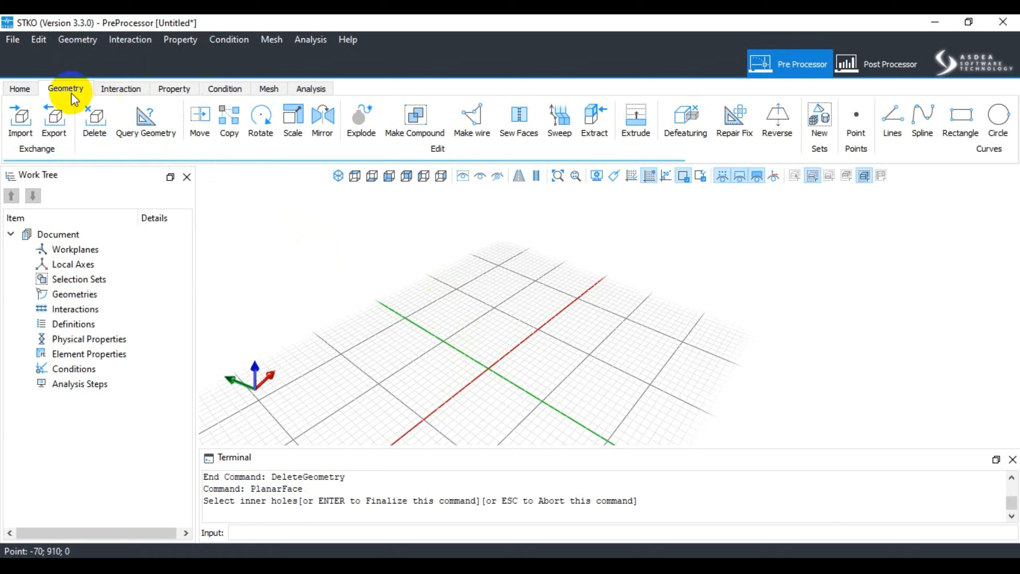
click(998, 120)
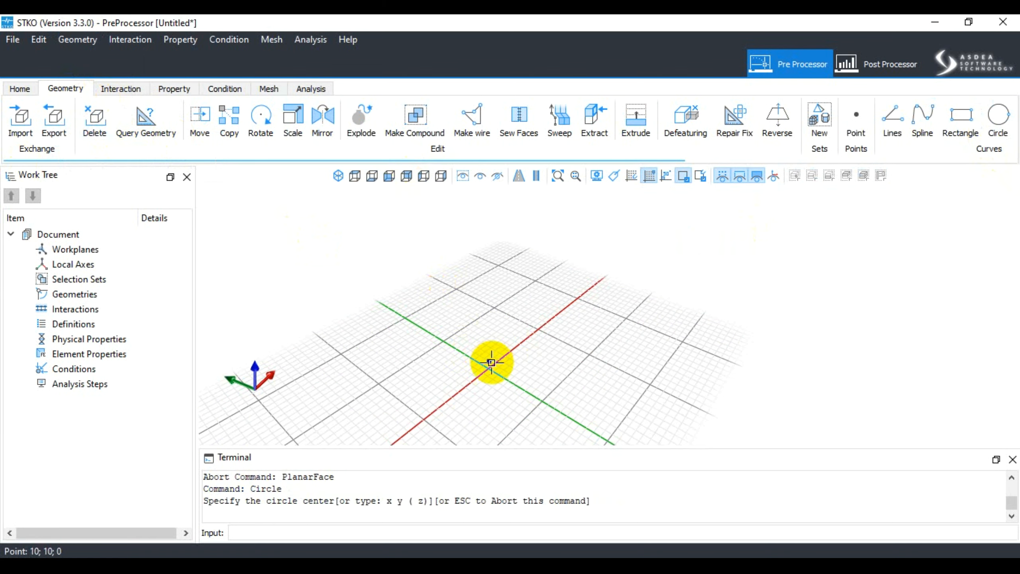
click(485, 370)
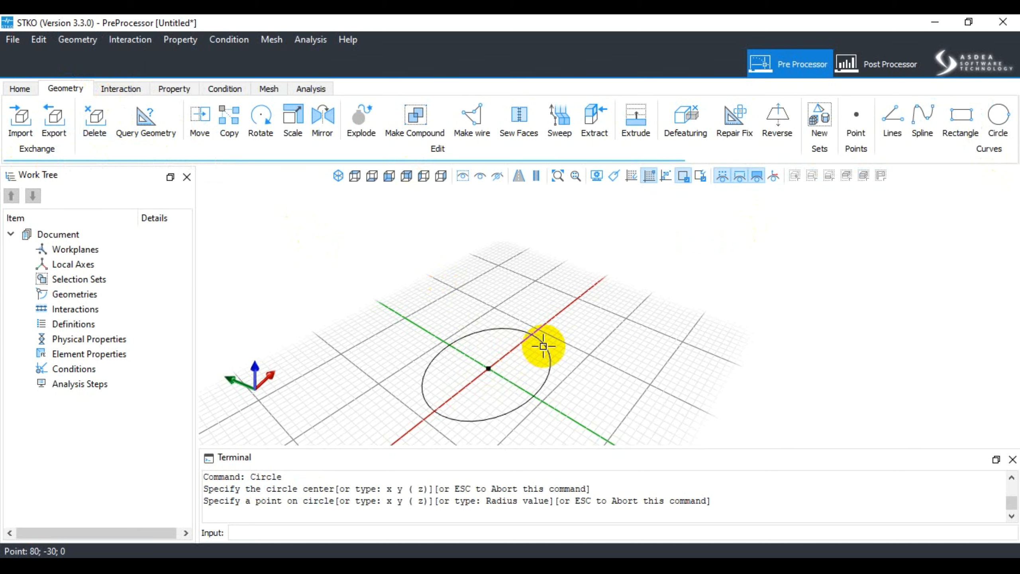
Step: Draw a narrow rectangle alongside the red axis near the origin, and undo it
click(961, 115)
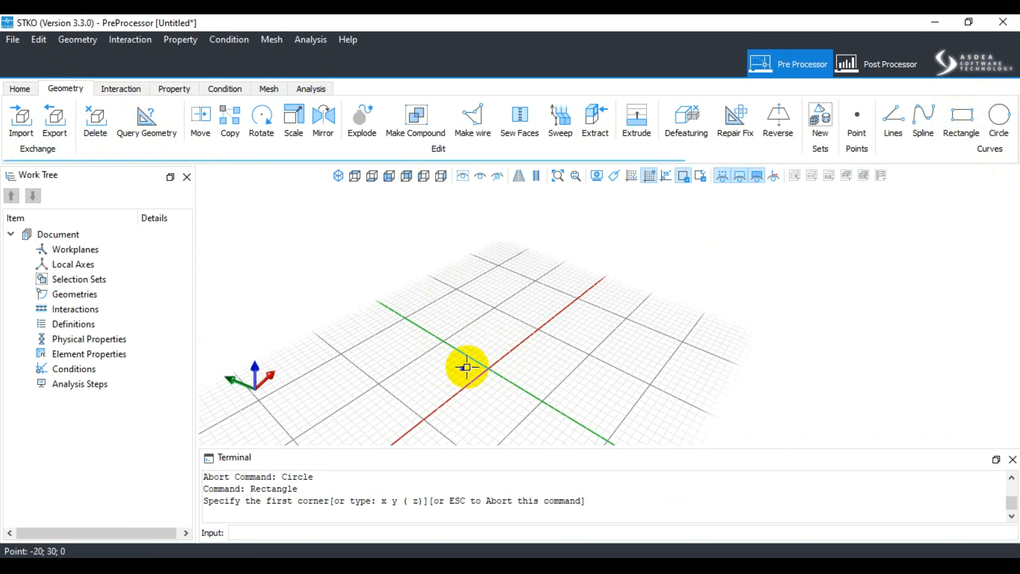
click(485, 367)
click(523, 327)
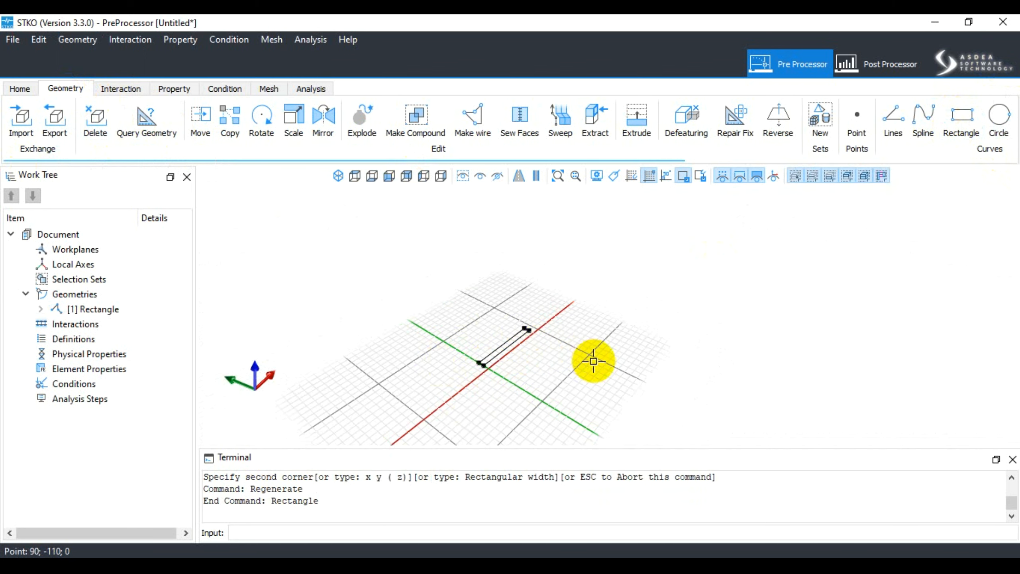
key(ctrl+z)
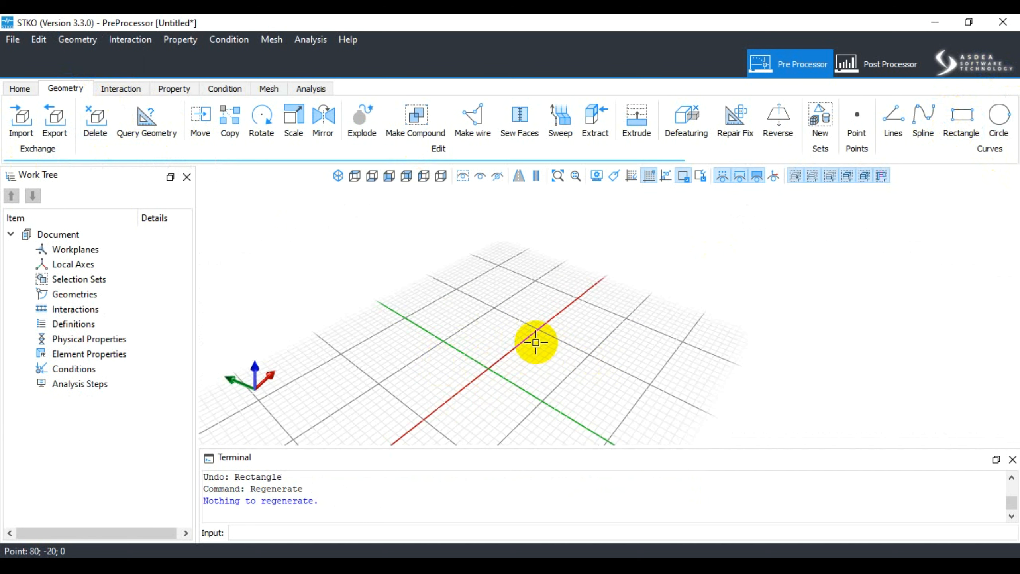
Step: Draw a rectangle around the origin, with two opposite corners on either side of the red axis
click(961, 116)
click(467, 302)
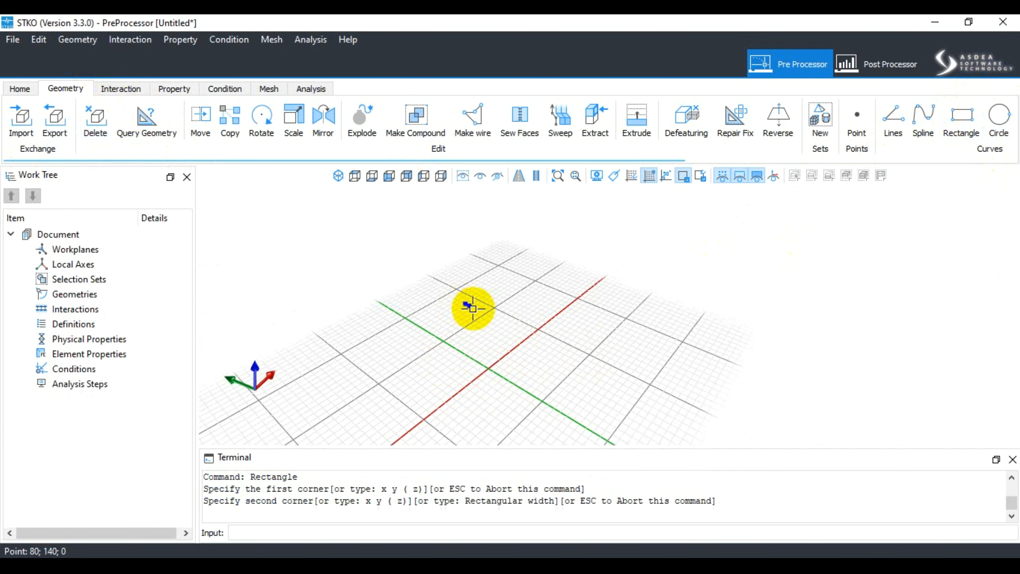
click(466, 415)
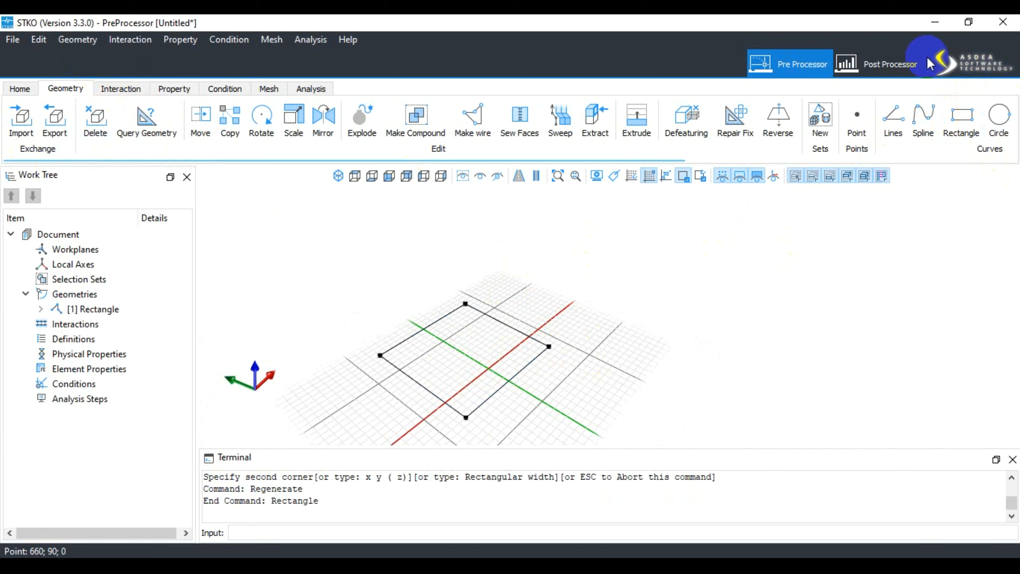
click(961, 117)
click(495, 292)
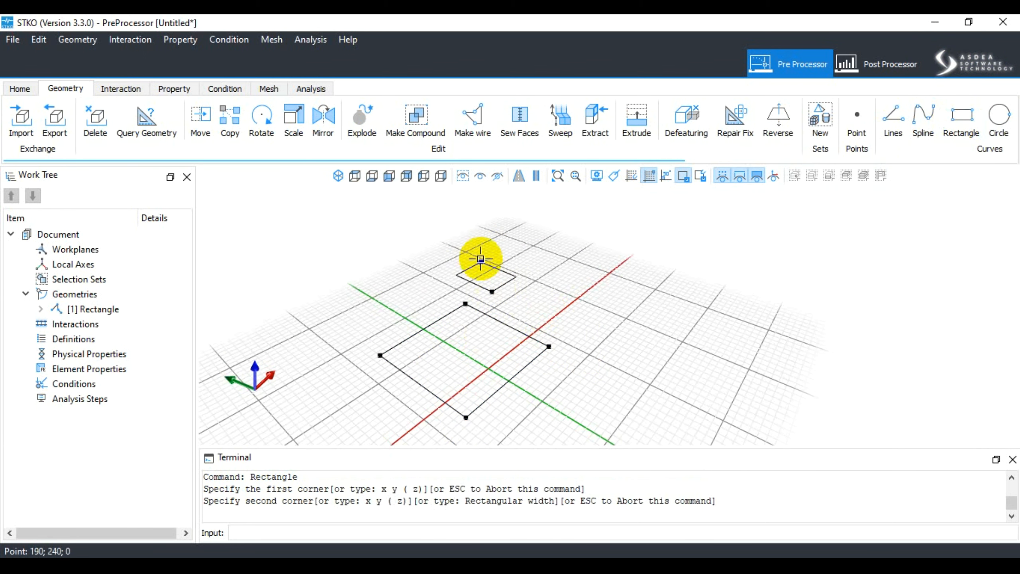
key(Escape)
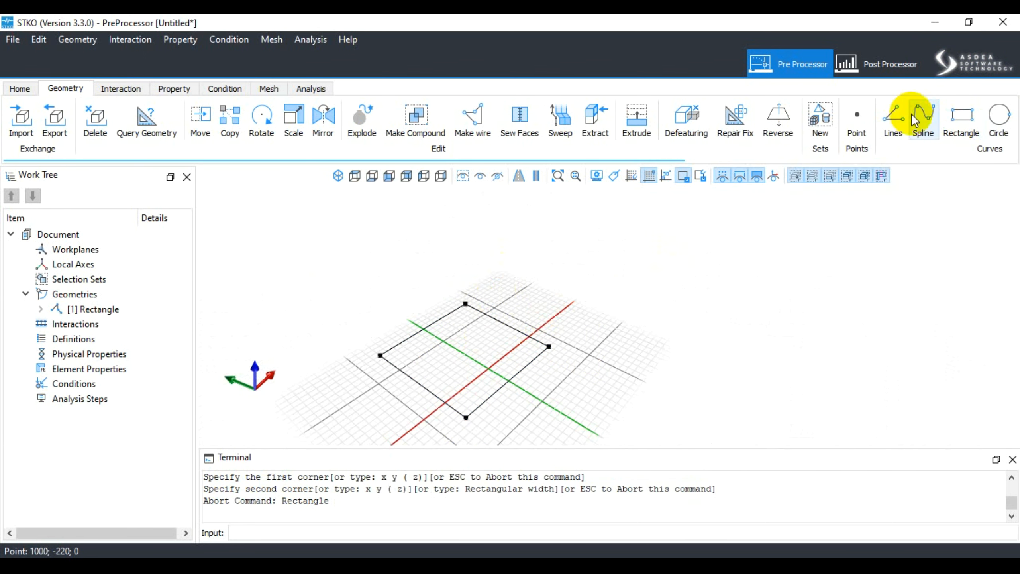
Step: Draw a second, larger rectangle from the first rectangle's far corner so that it adjoins the first along its far edge
click(961, 117)
click(464, 304)
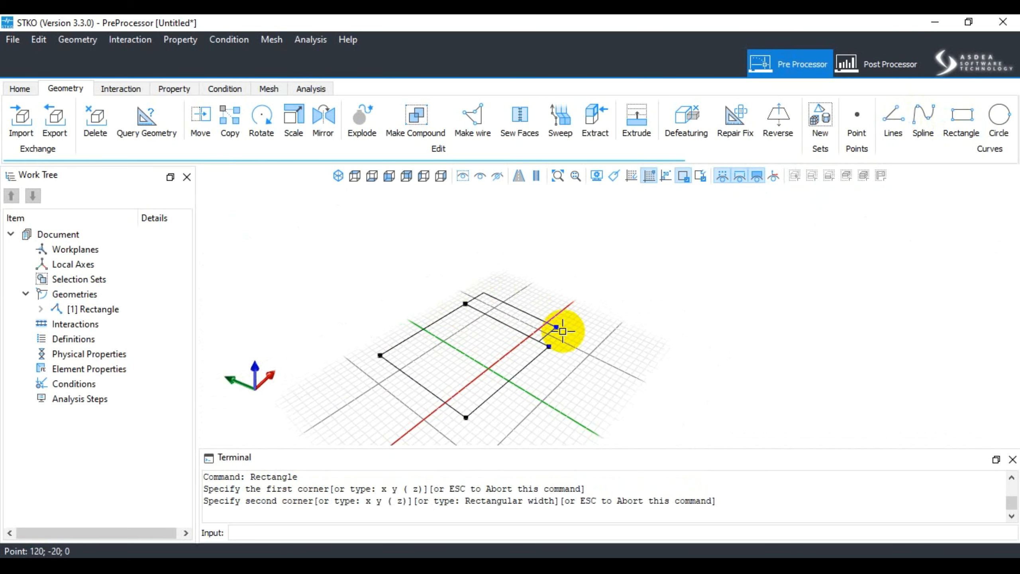
click(661, 310)
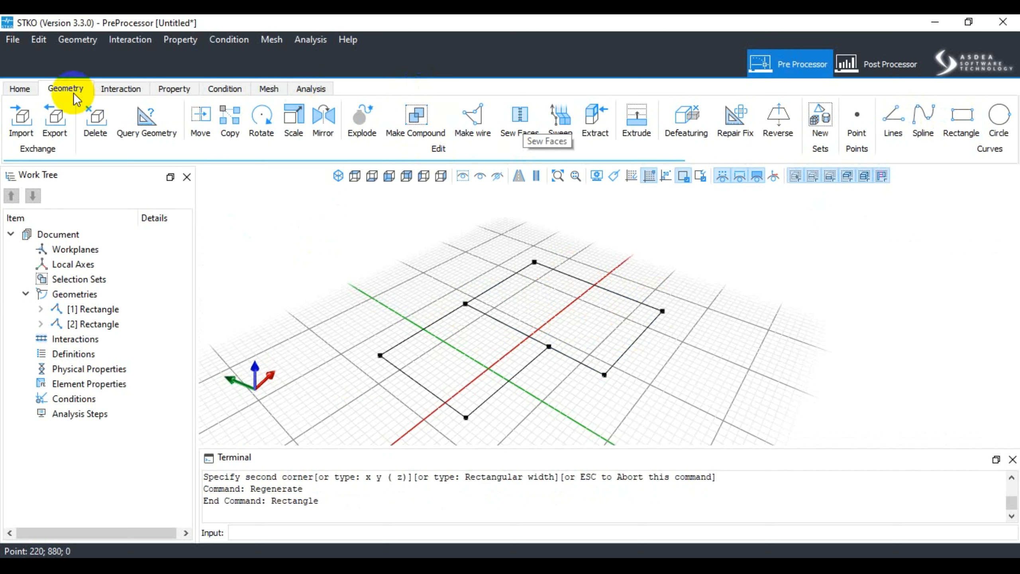
Step: Create a planar face from the first rectangle, without inner holes
click(80, 39)
mouse_move(129, 139)
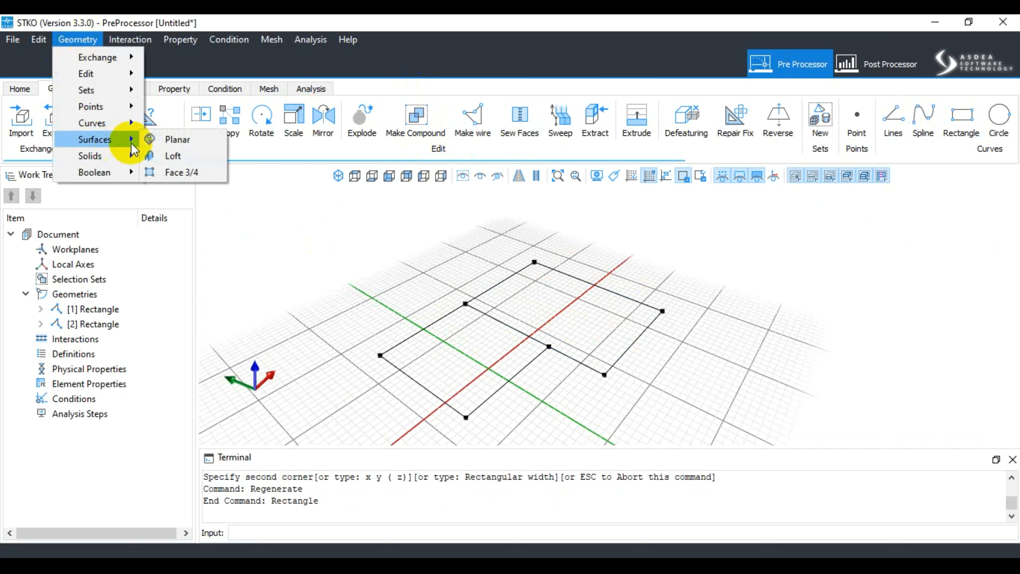
click(170, 139)
click(416, 333)
click(416, 332)
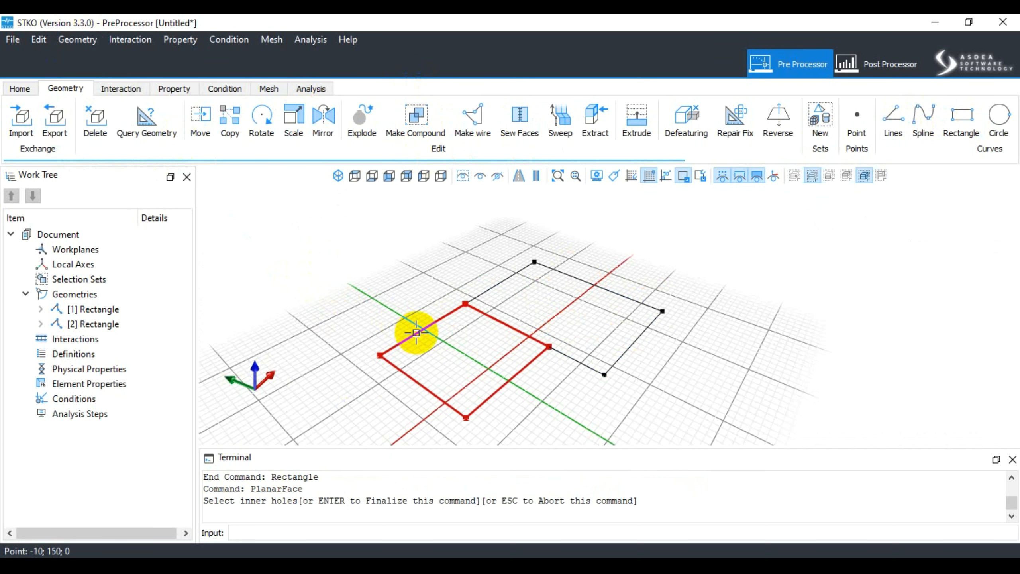
key(Return)
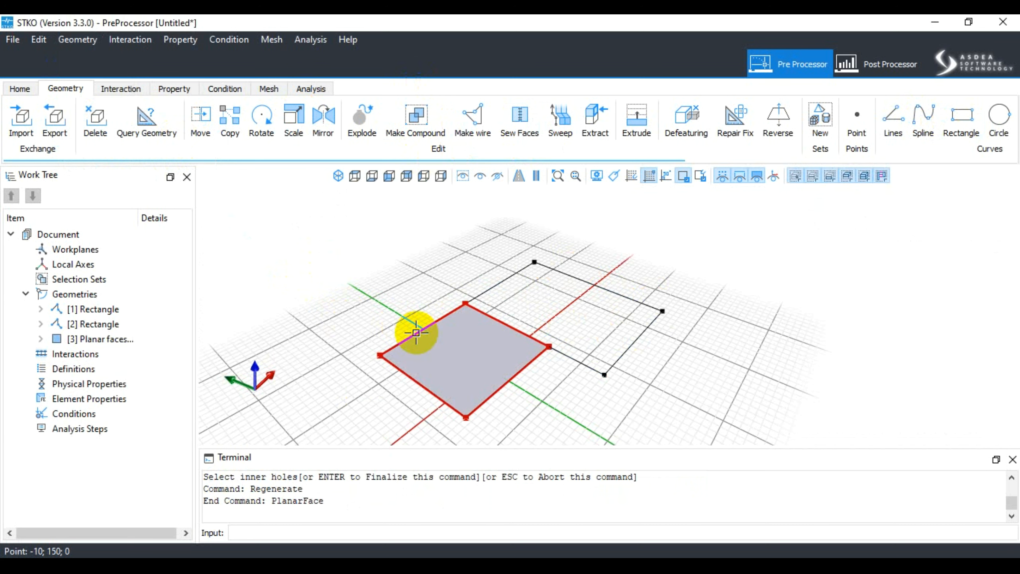
Step: Repeat the planar face command with the second rectangle added to the current selection, and clear the selection
click(488, 292)
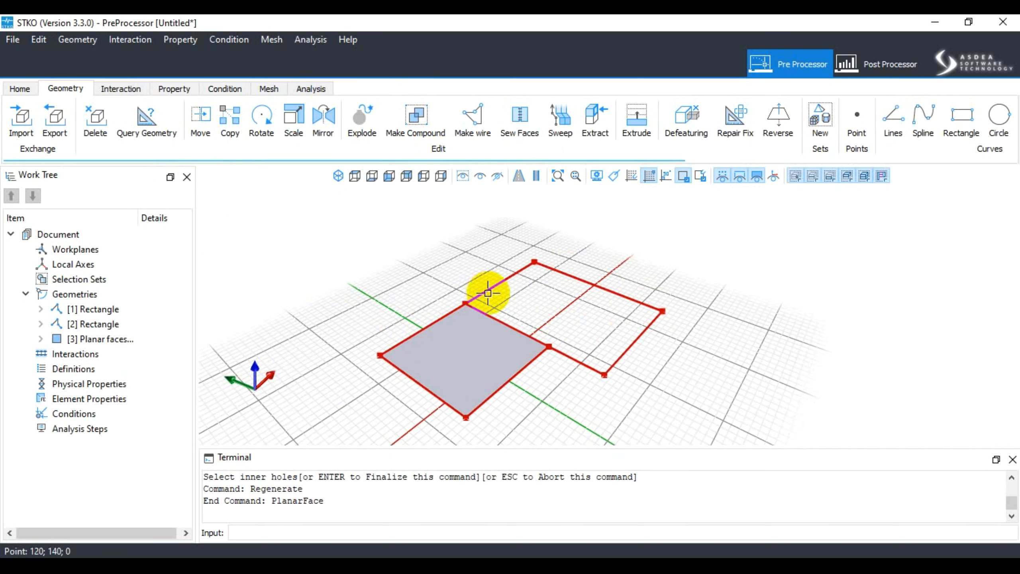
key(Return)
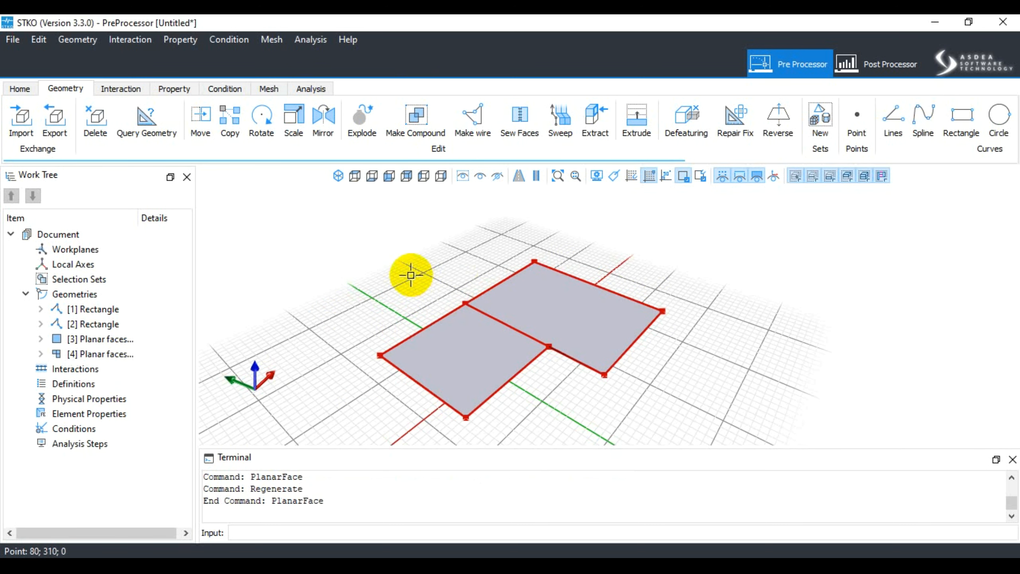
click(404, 264)
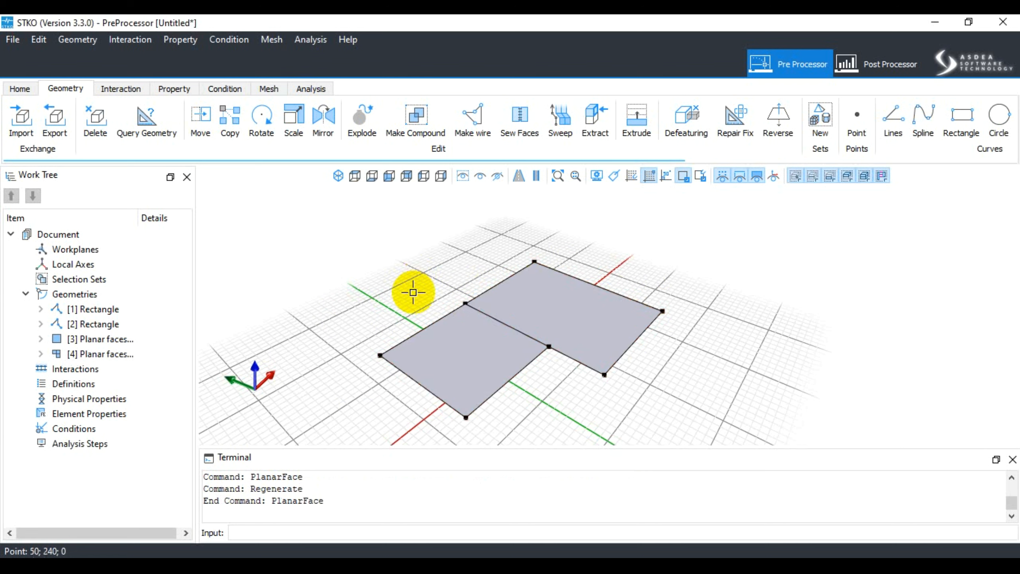
Step: Compare the extents of the two overlapping planar face geometries by highlighting each candidate in the model
click(573, 323)
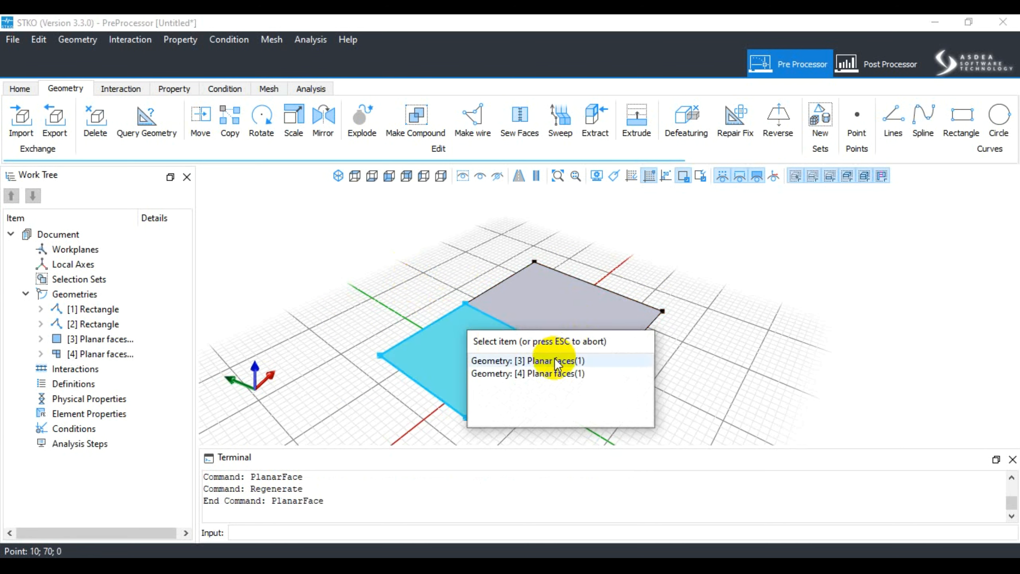
drag(549, 341, 786, 328)
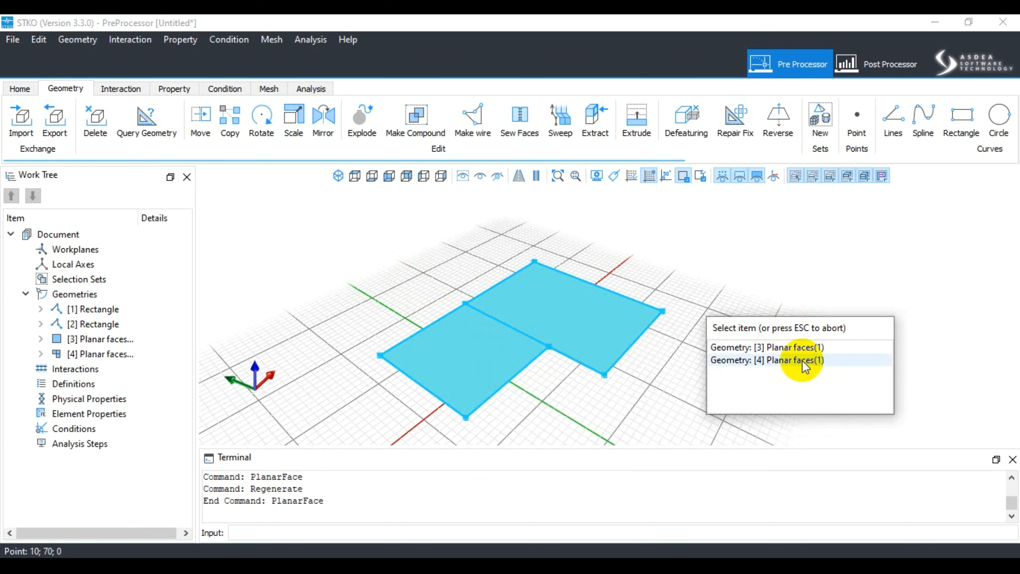
drag(819, 330, 819, 335)
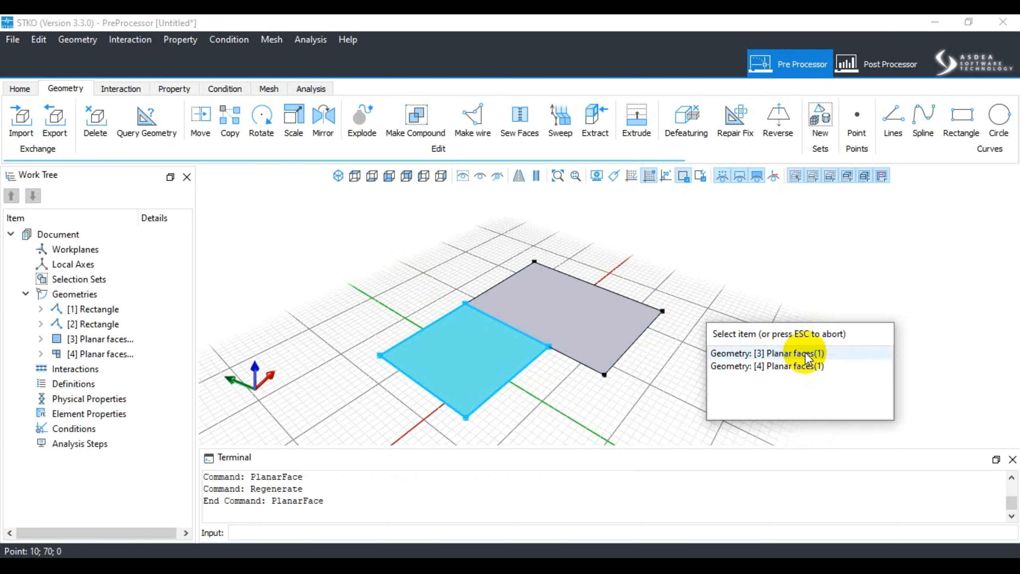
click(811, 287)
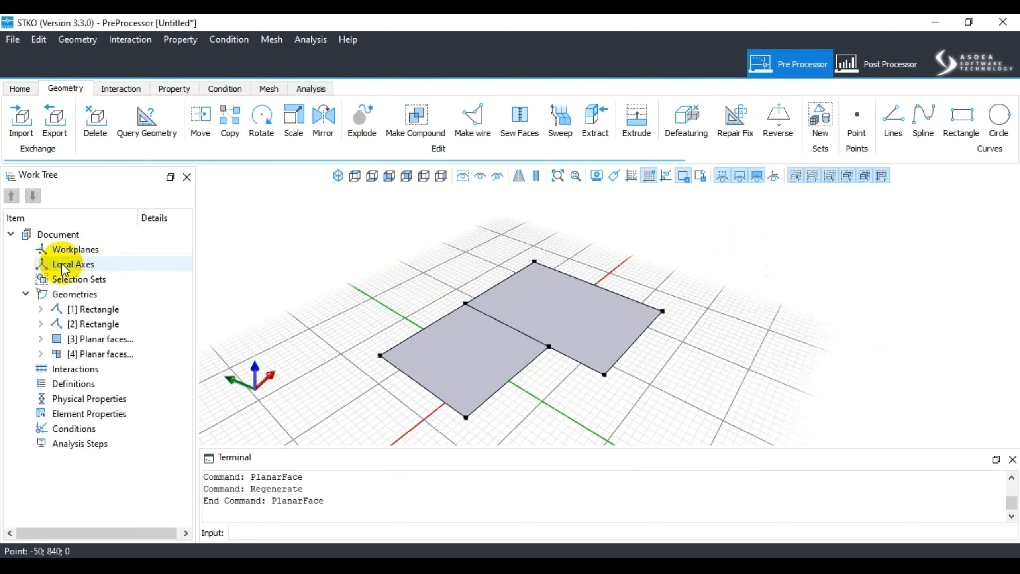
Step: Highlight each planar face geometry and each rectangle from the Work Tree to examine what it covers
click(119, 339)
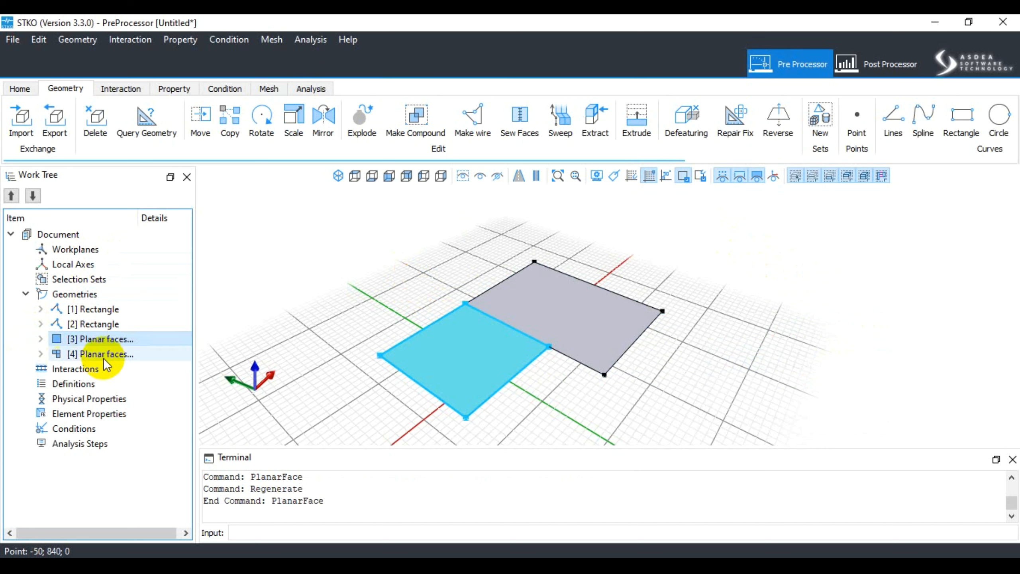
click(105, 355)
click(100, 325)
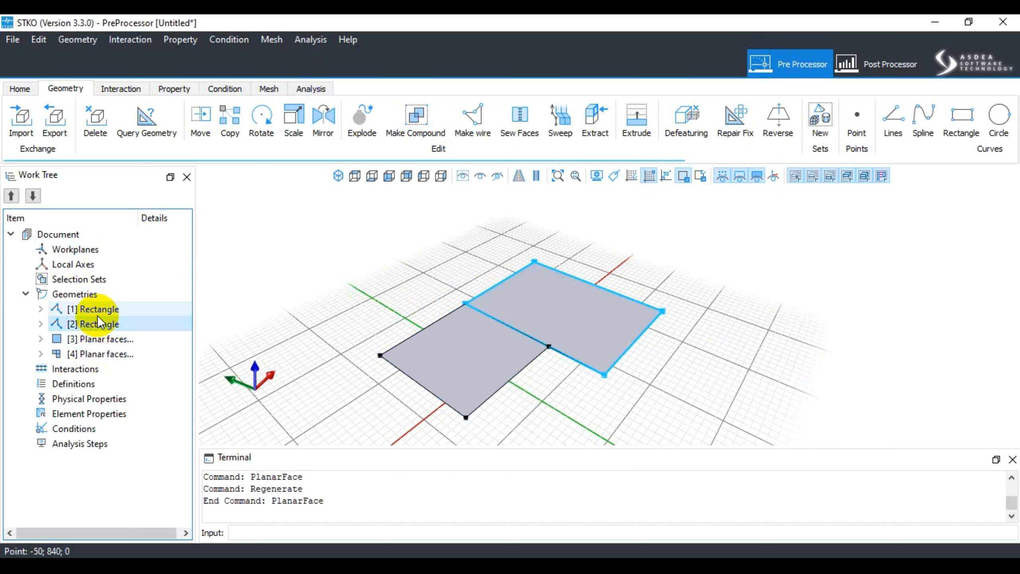
click(101, 309)
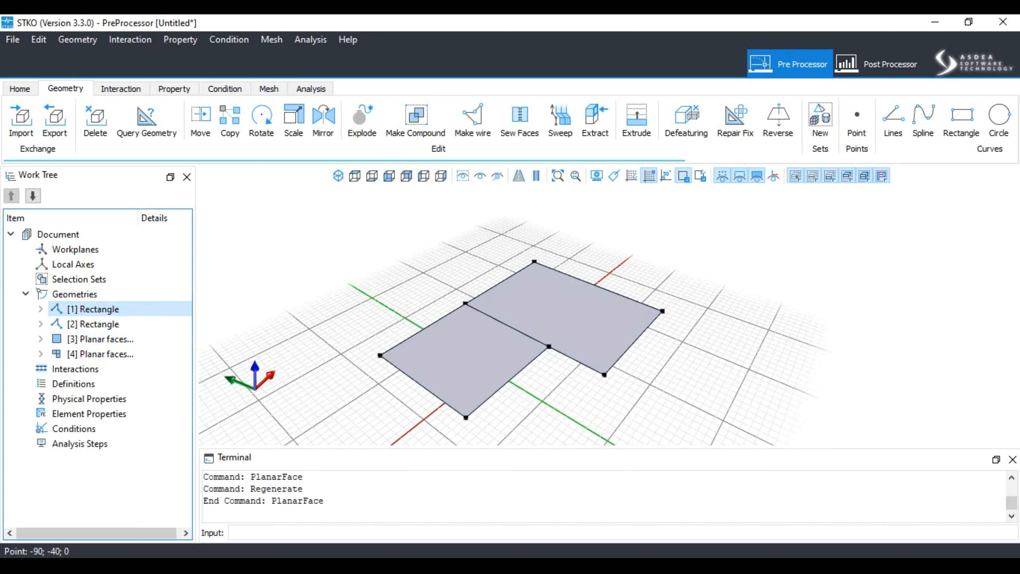
click(378, 427)
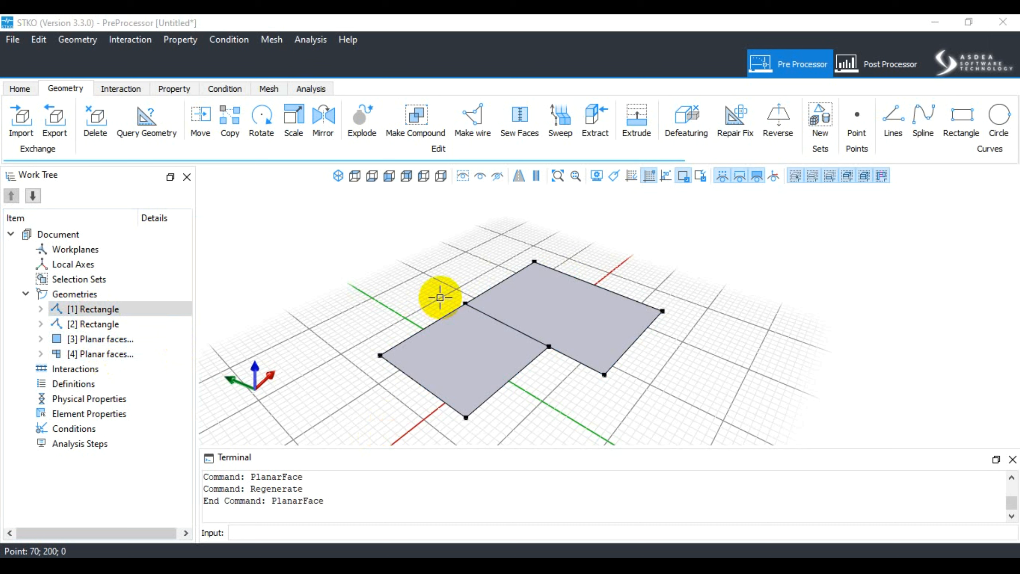
Step: Inspect the two adjoining faces in the model by pointing out each side of their shared edge
click(483, 341)
click(512, 311)
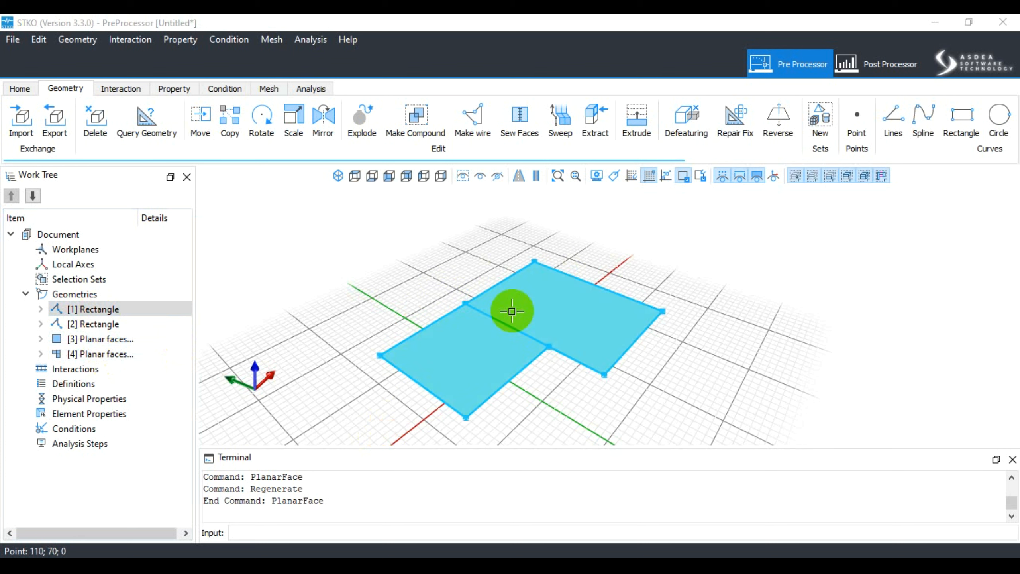
click(473, 338)
click(522, 306)
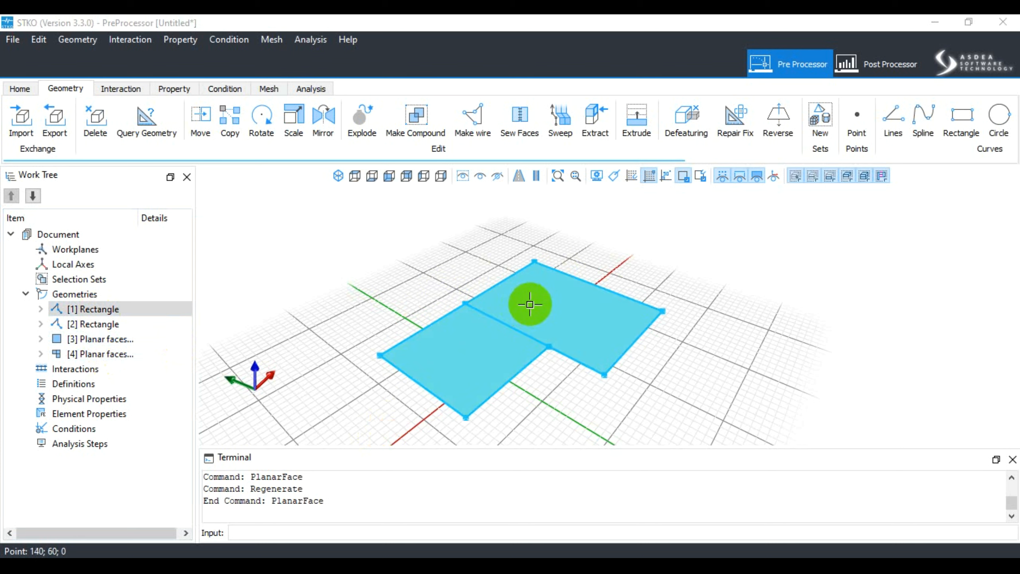
click(518, 120)
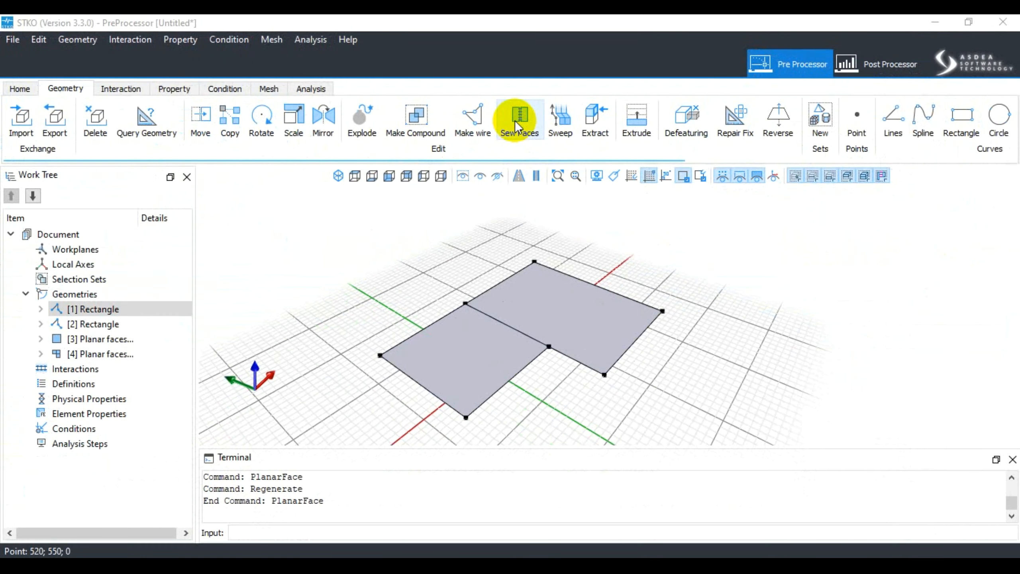
click(516, 120)
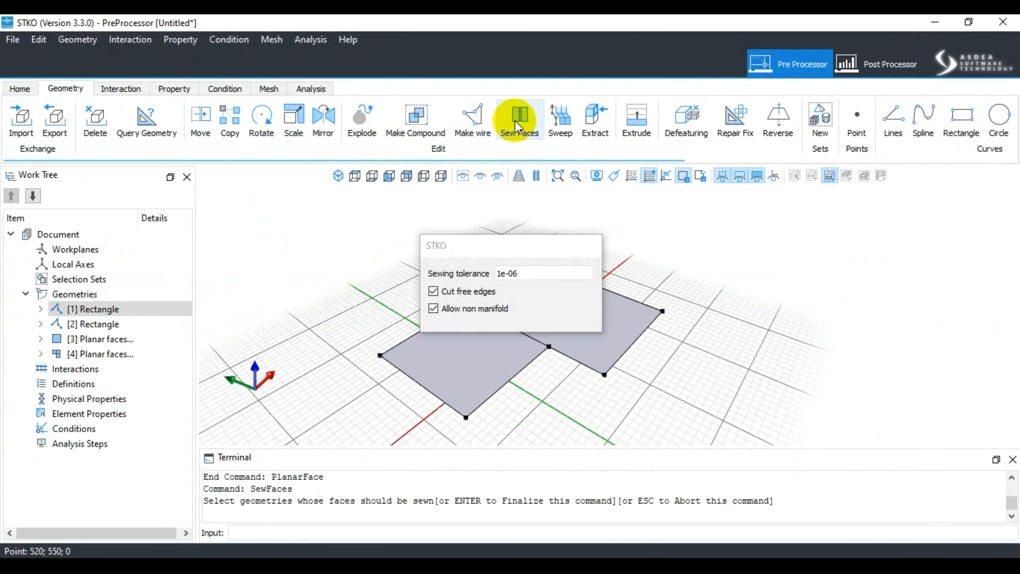
drag(484, 246, 786, 277)
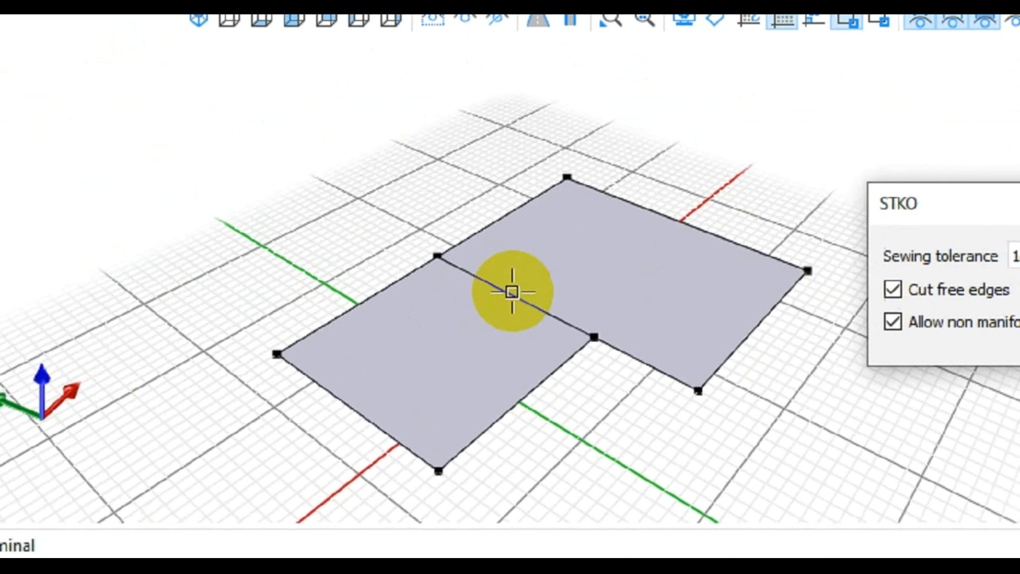
click(523, 330)
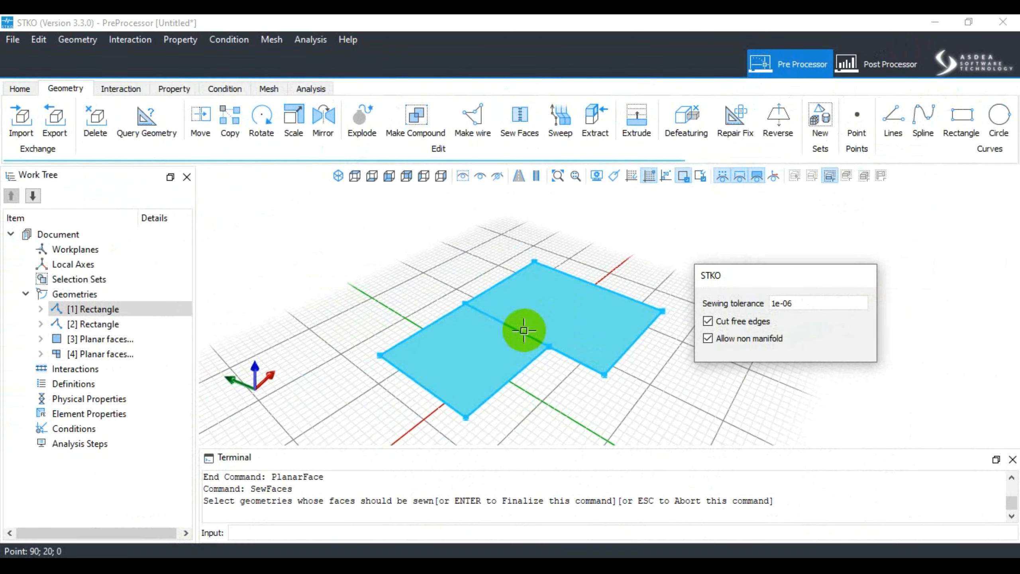
drag(741, 277, 760, 274)
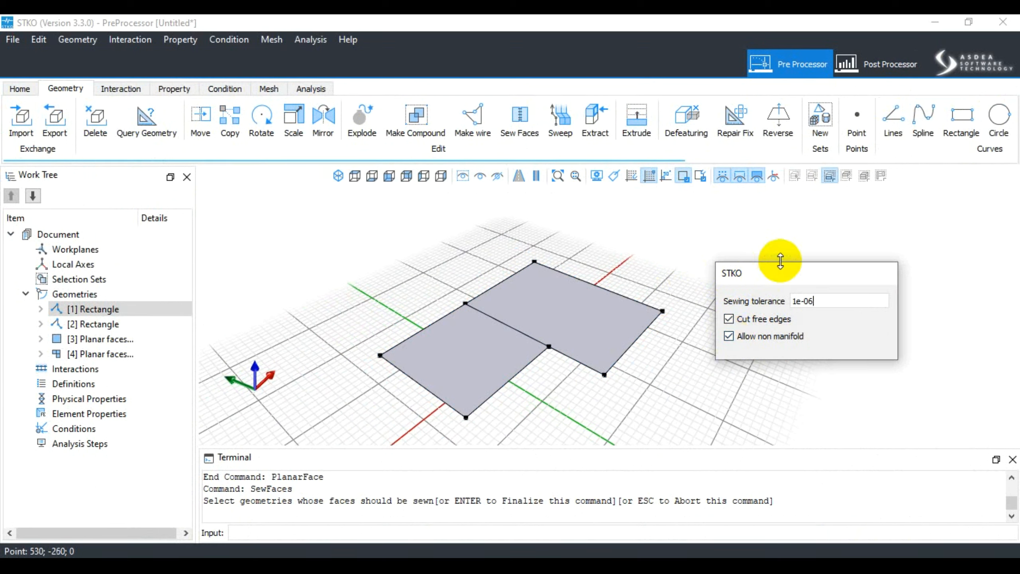
drag(781, 267, 817, 267)
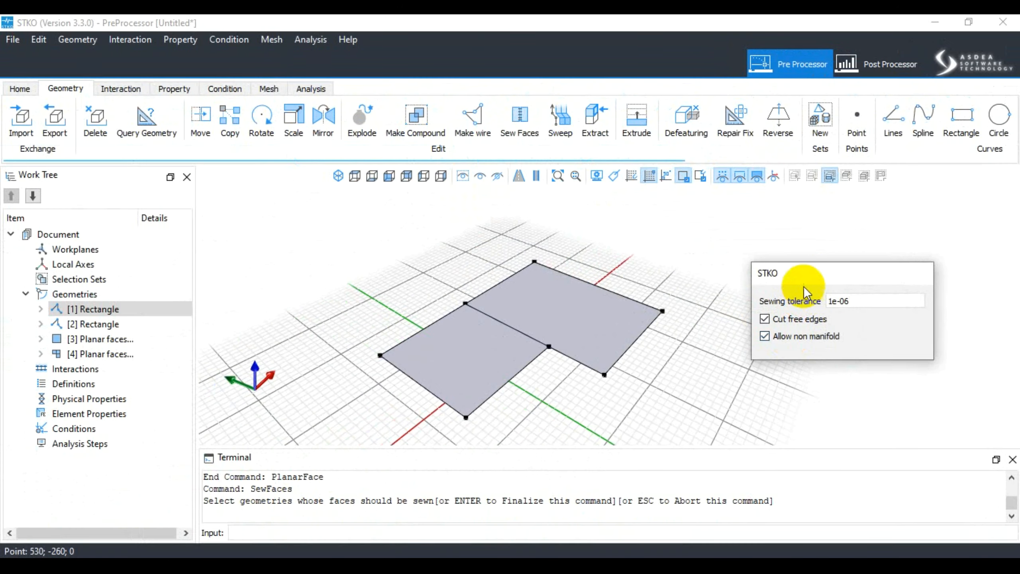
drag(588, 160, 584, 122)
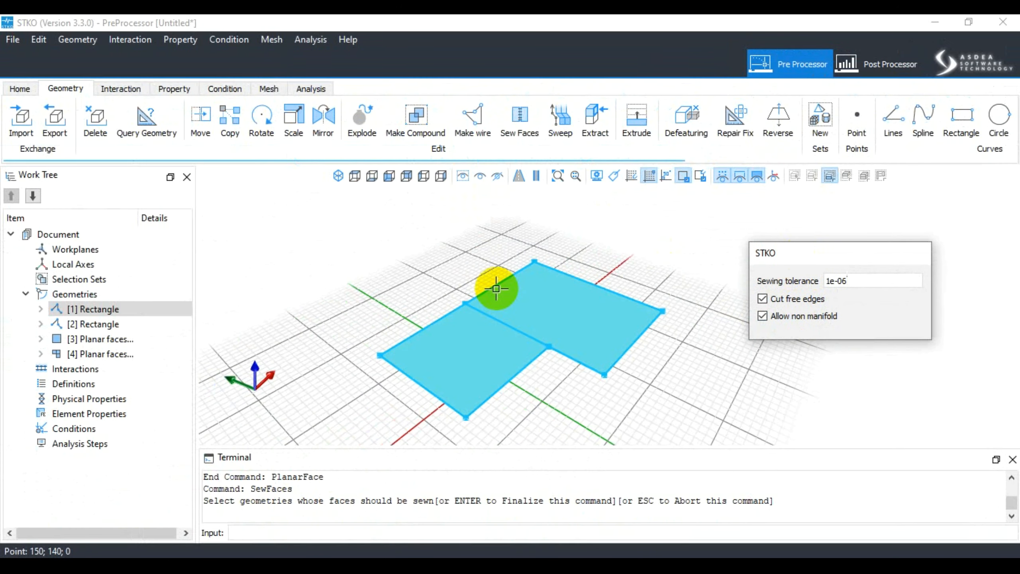
click(515, 299)
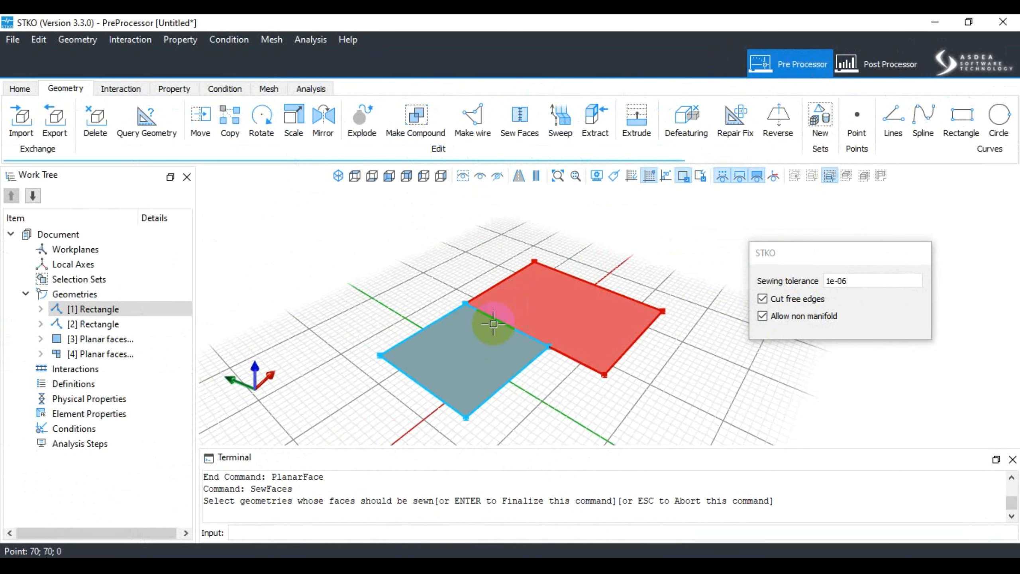
click(480, 339)
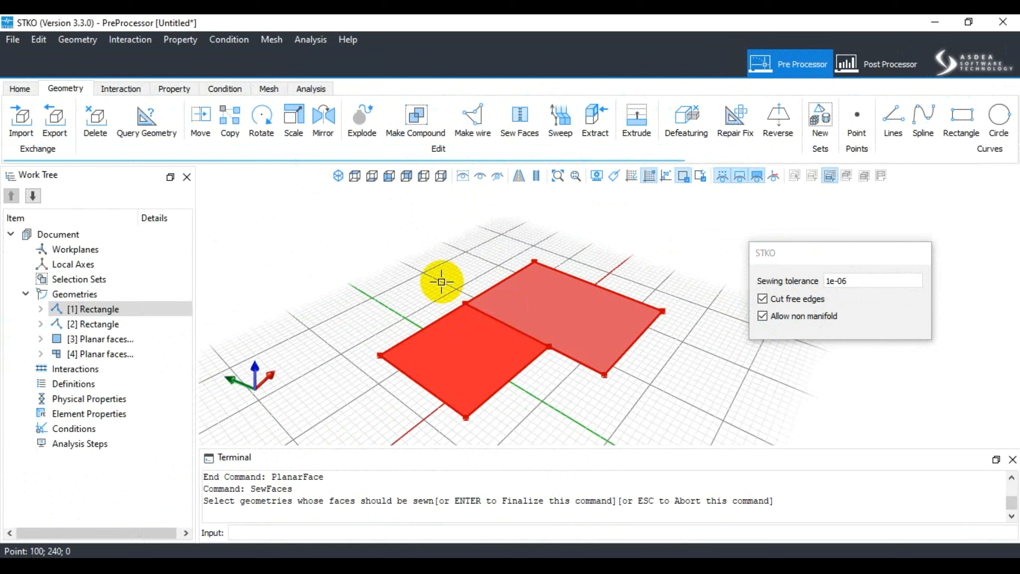
key(Escape)
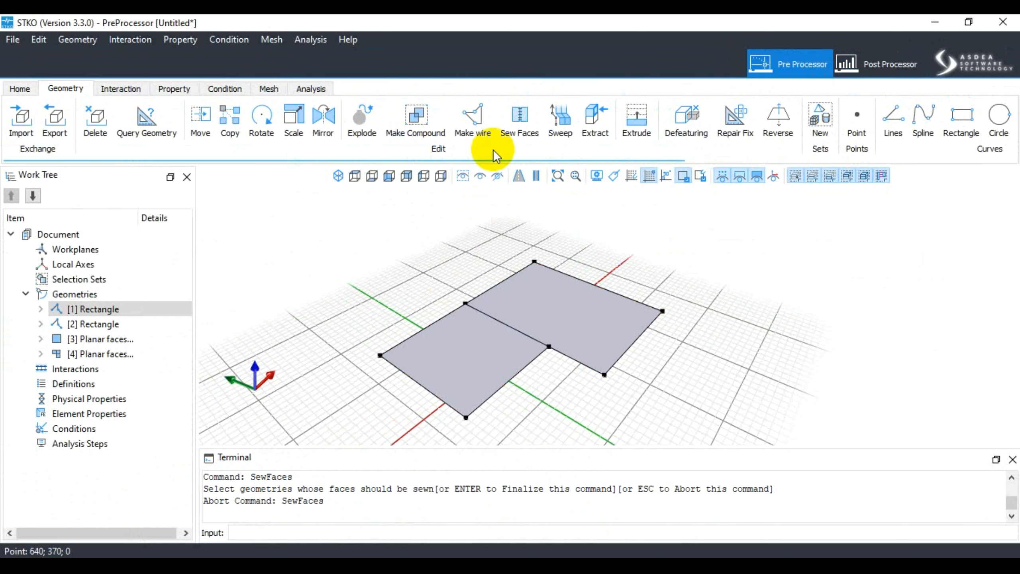
click(519, 117)
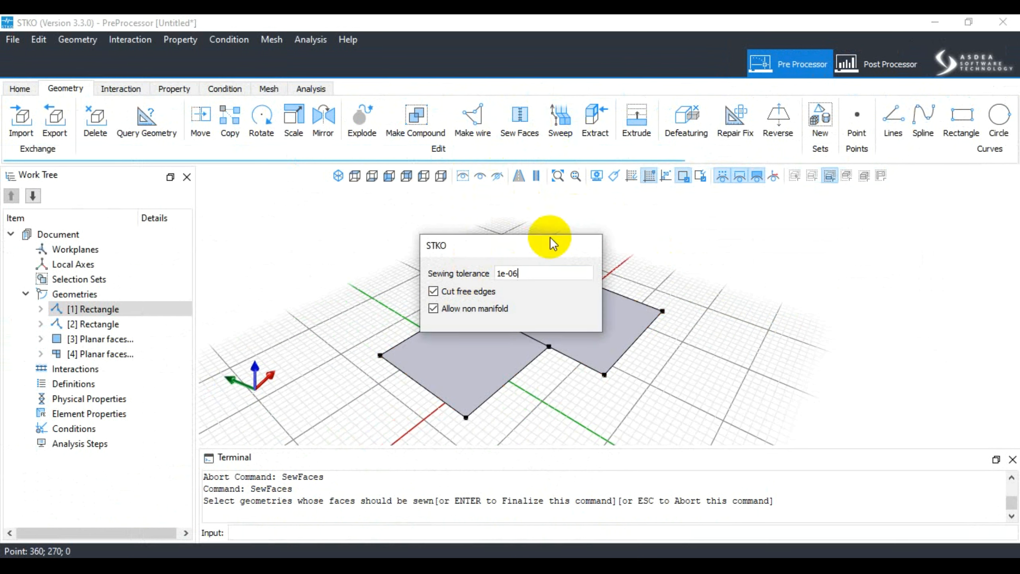
drag(549, 240, 905, 192)
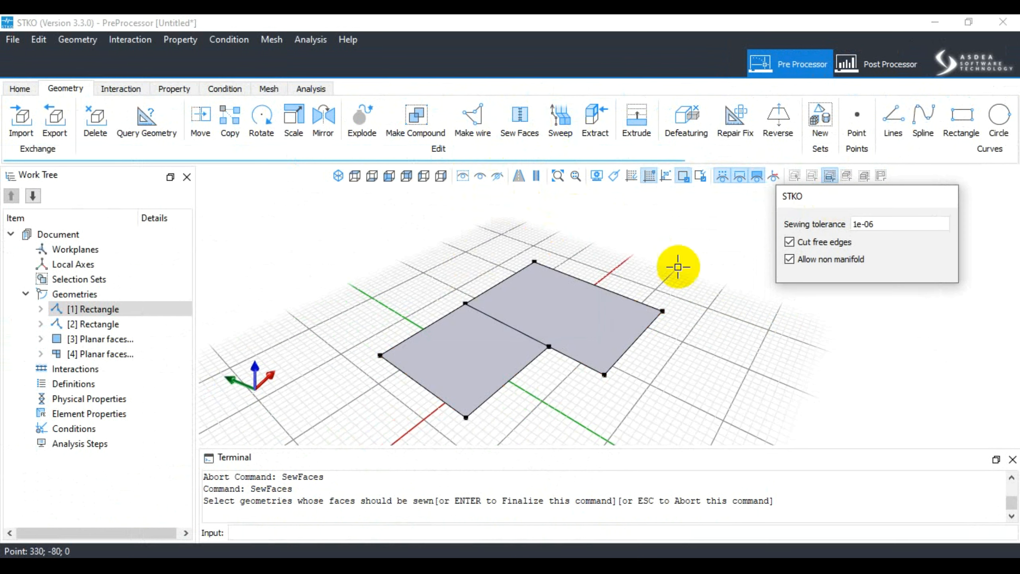
click(472, 354)
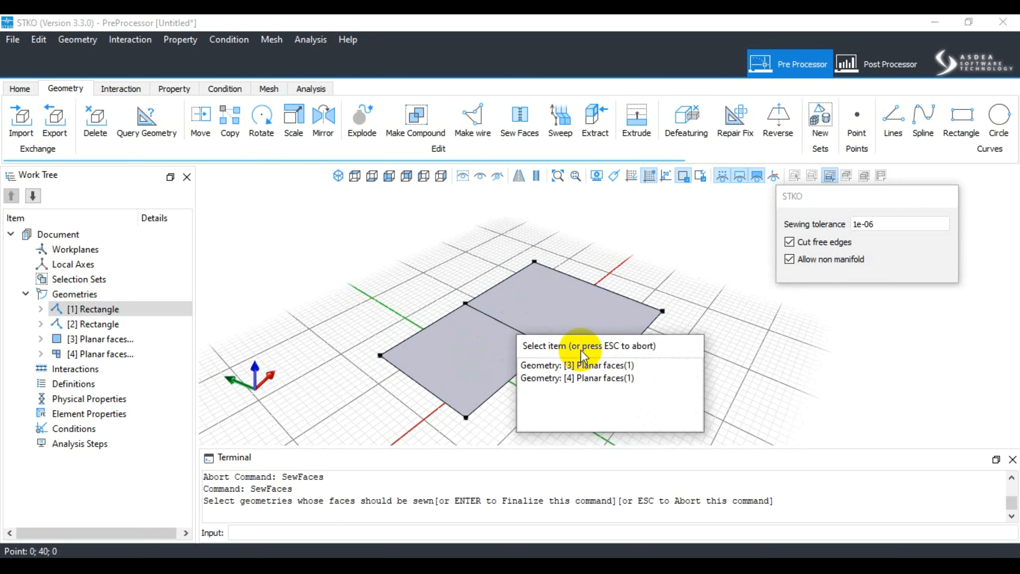
click(545, 370)
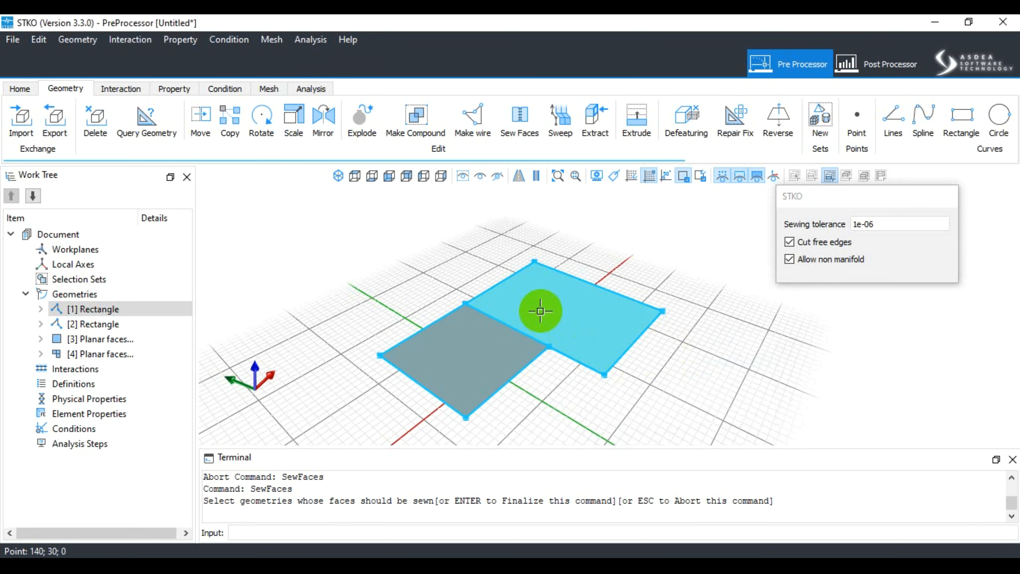
click(604, 337)
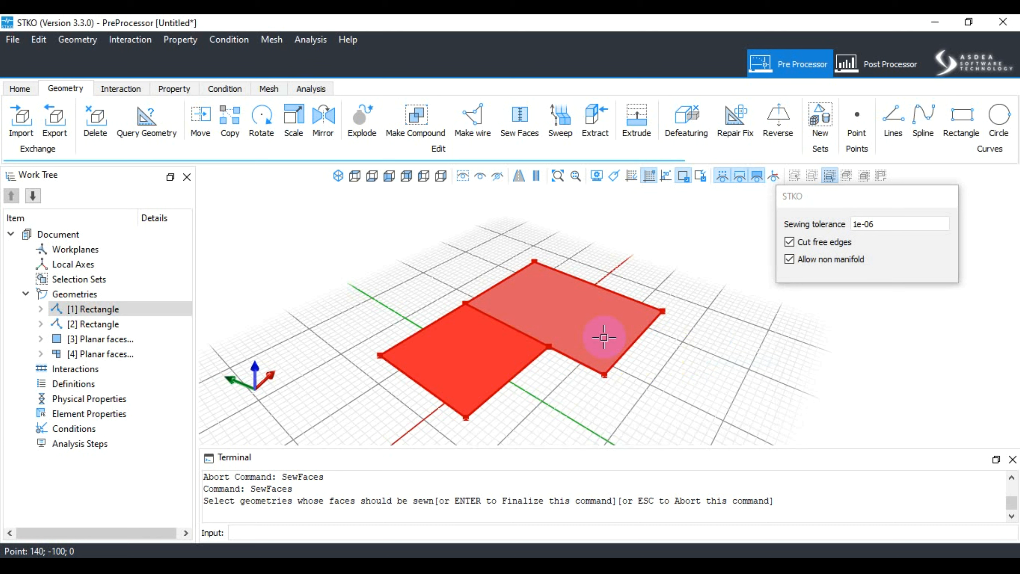
click(609, 293)
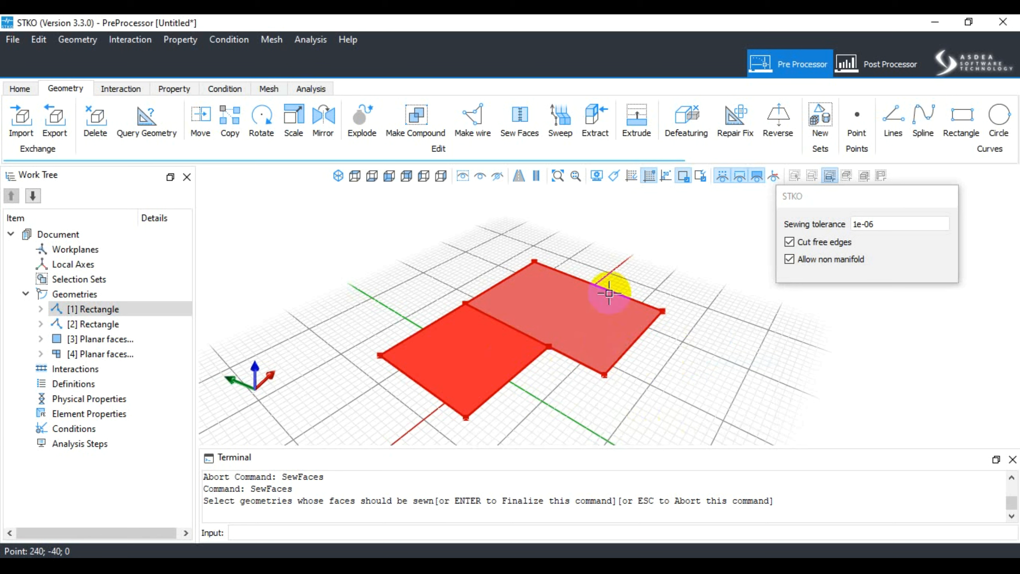
right_click(601, 319)
Step: Sew the two overlapping planar face geometries with a 1e-06 sewing tolerance, cutting free edges and allowing non-manifold results, and clear the selection
click(519, 117)
click(505, 273)
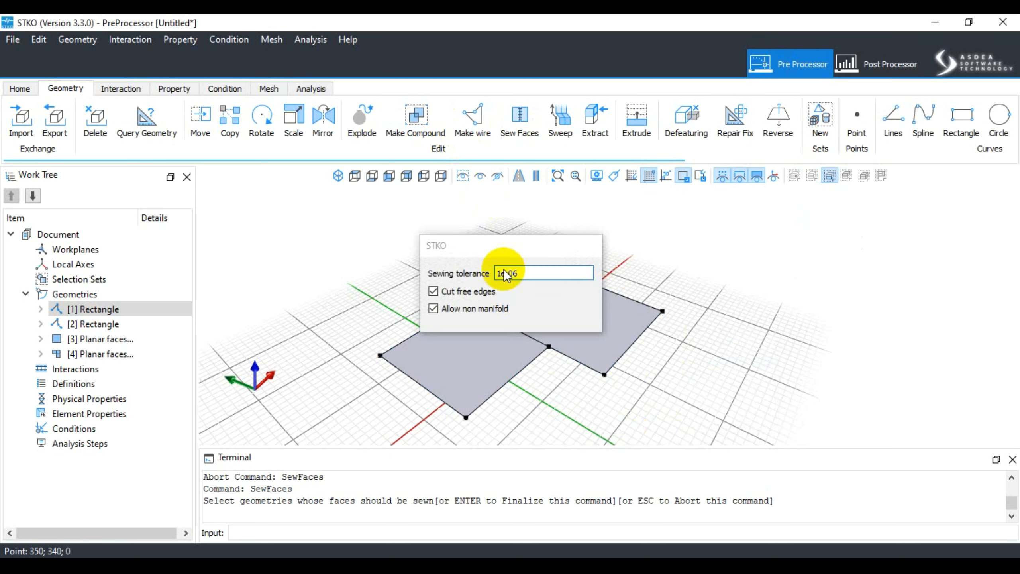
drag(493, 245, 865, 228)
click(513, 342)
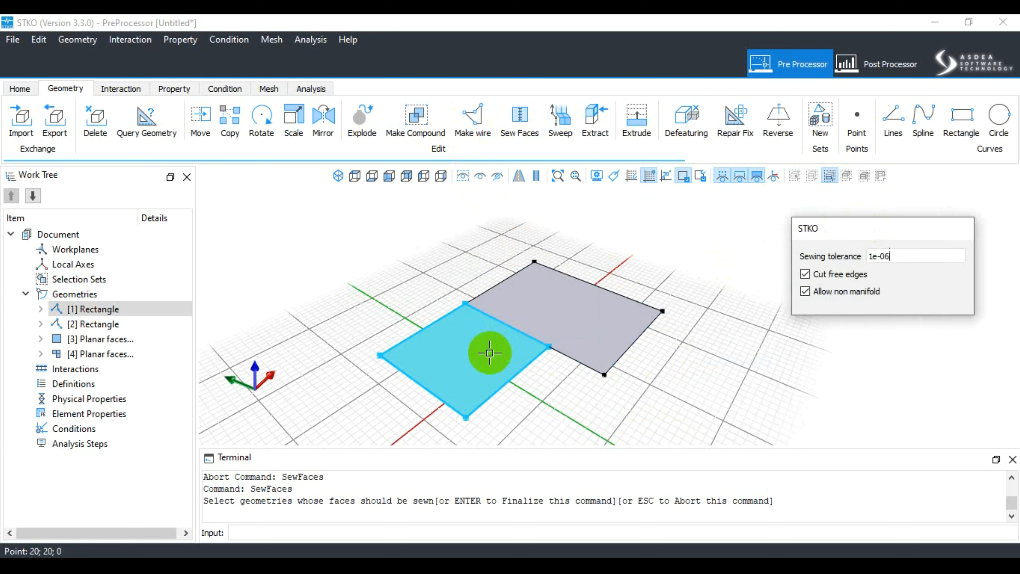
click(529, 365)
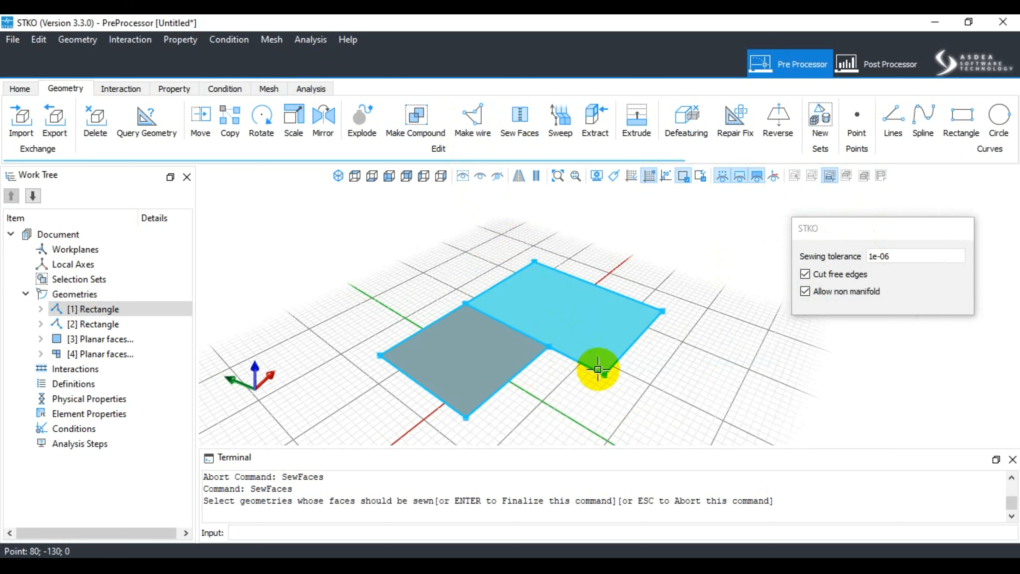
click(619, 302)
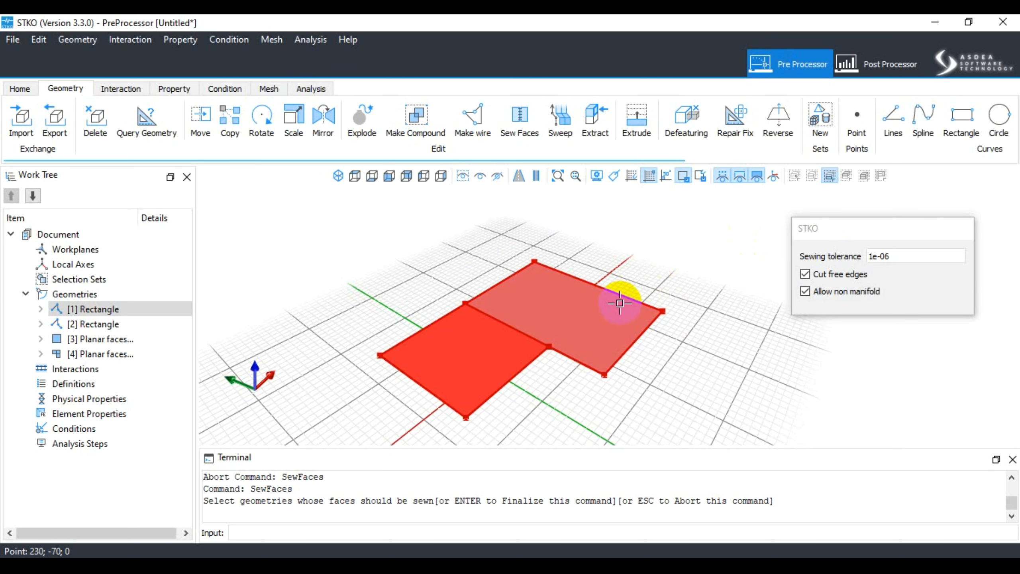
key(Return)
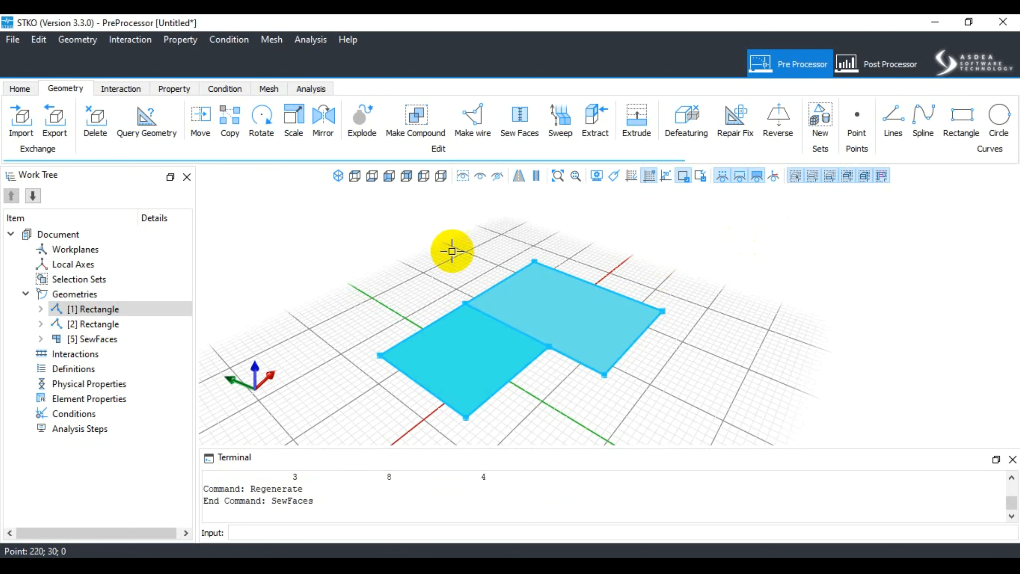
click(484, 336)
key(Escape)
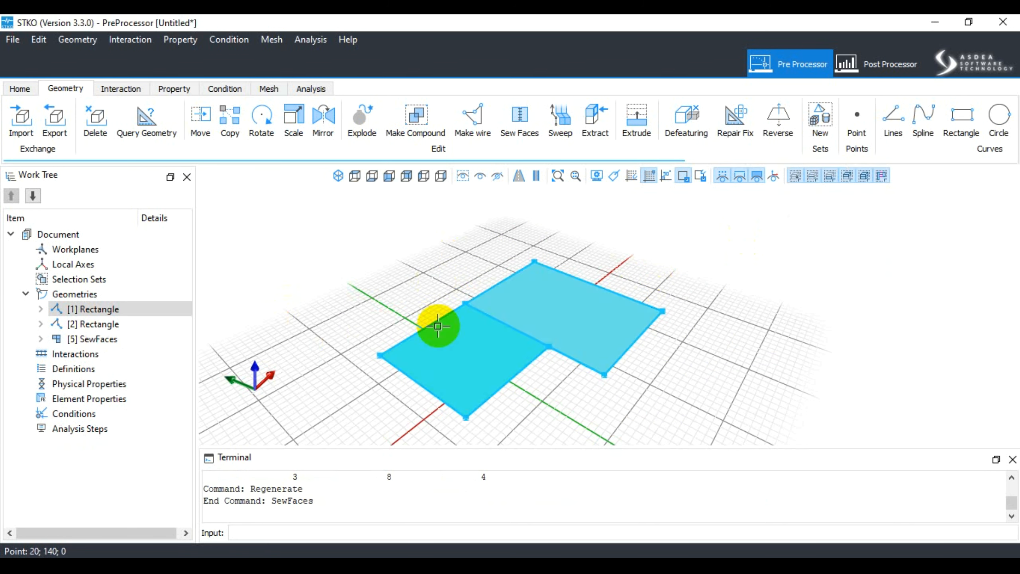
Step: Expand the sewn geometry's shape tree and face list in the Work Tree and highlight each face to examine what it covers
click(41, 338)
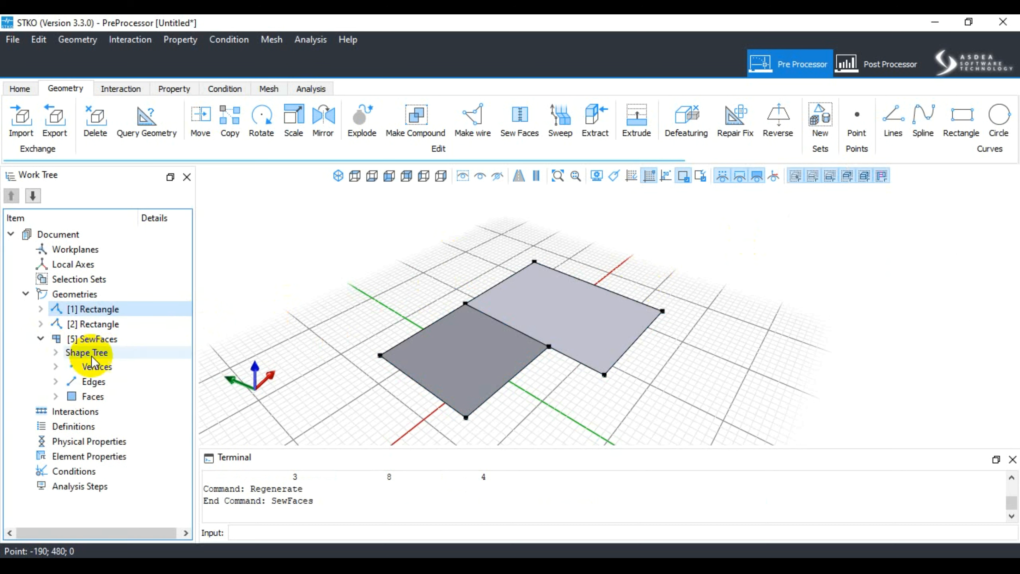
click(56, 352)
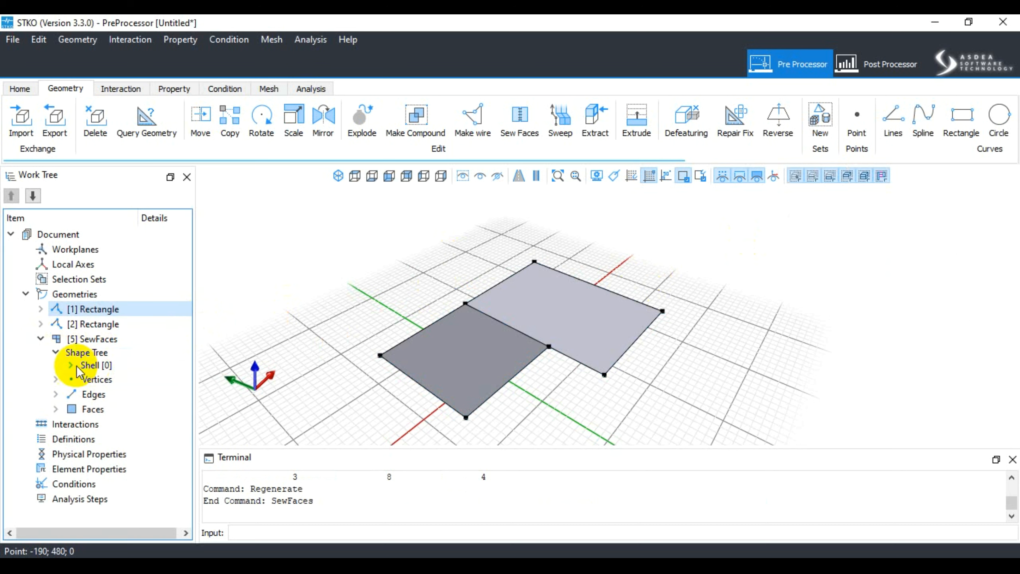
click(56, 409)
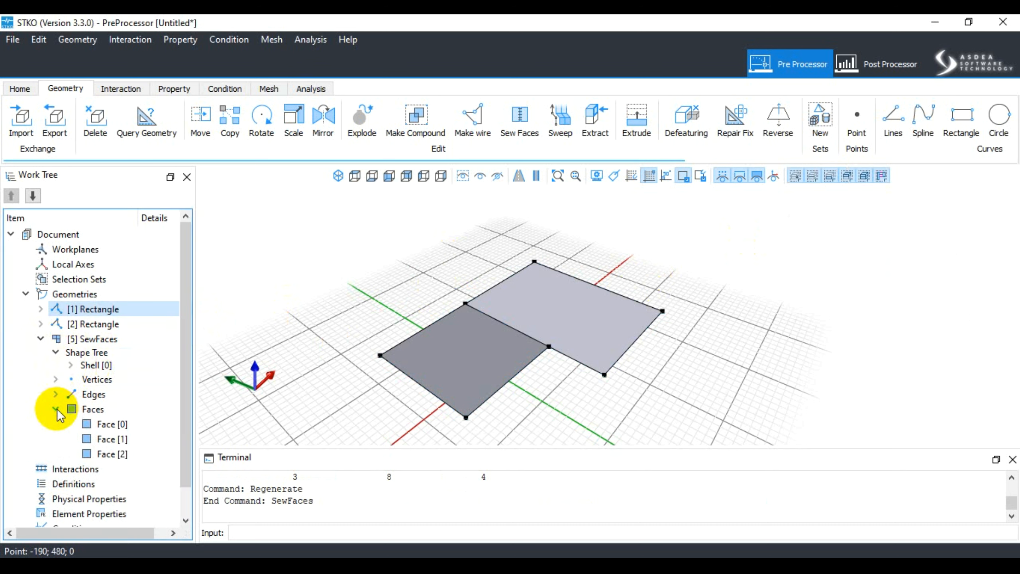
click(120, 439)
click(119, 424)
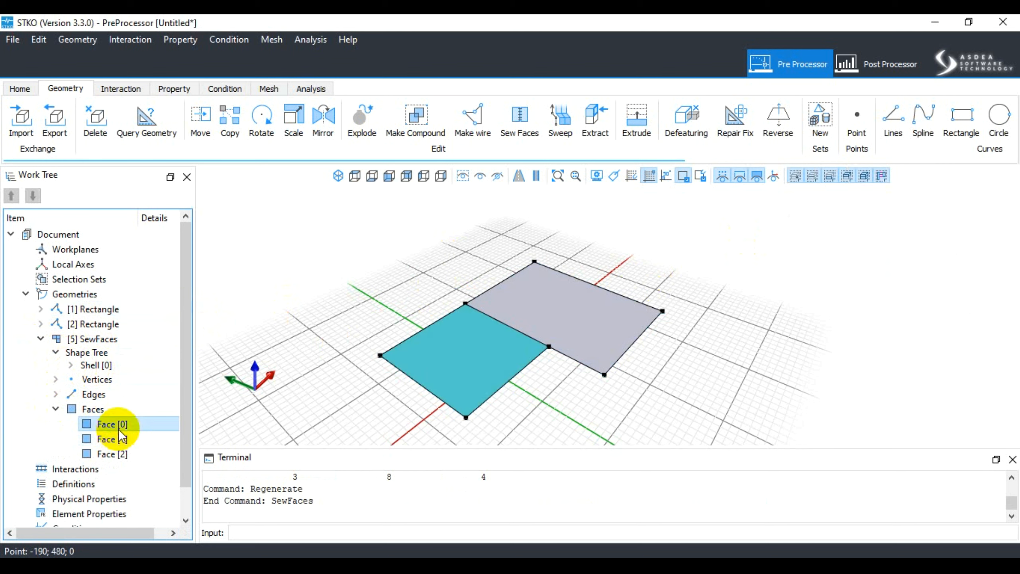
click(110, 451)
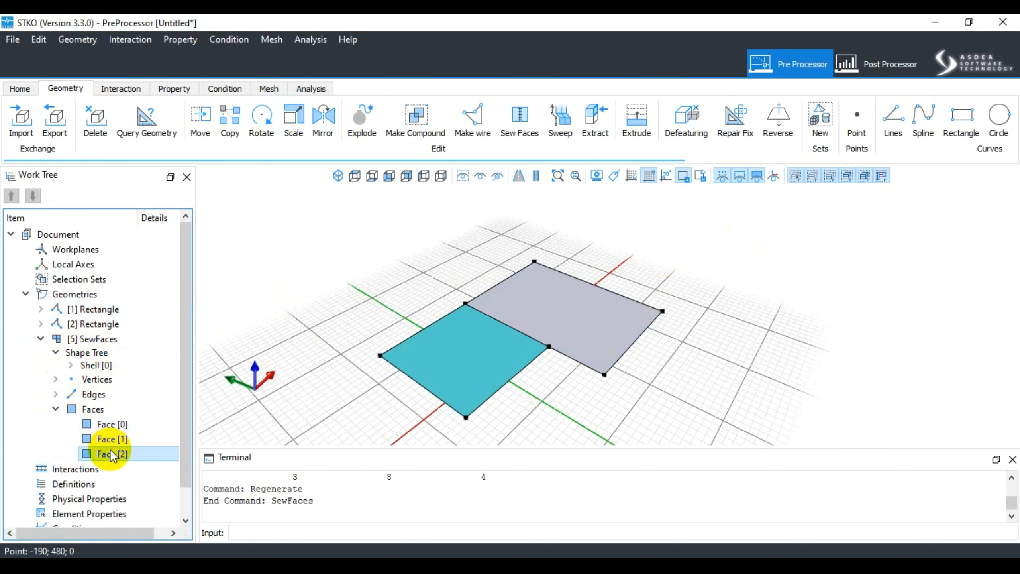
right_click(111, 450)
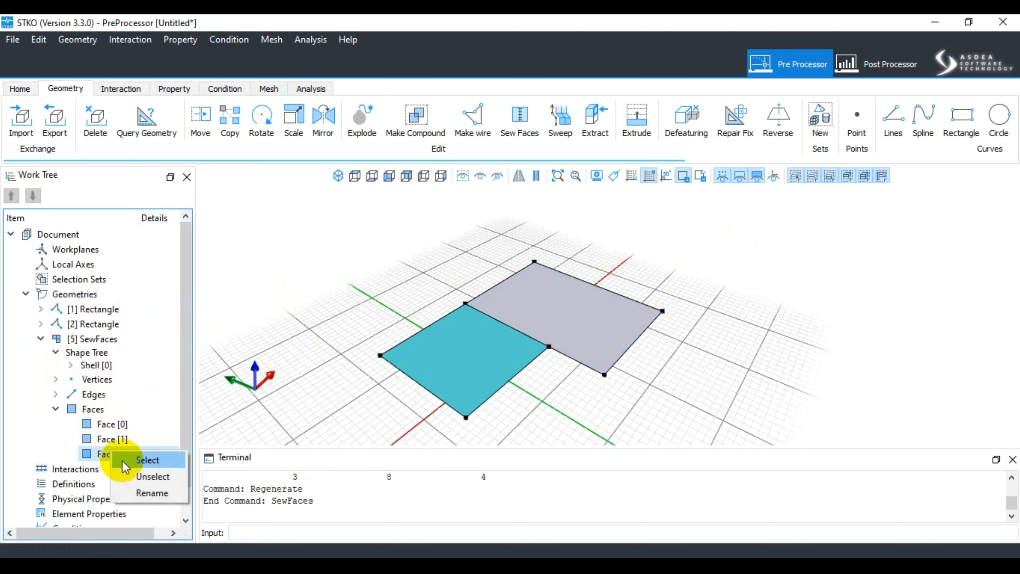
click(287, 297)
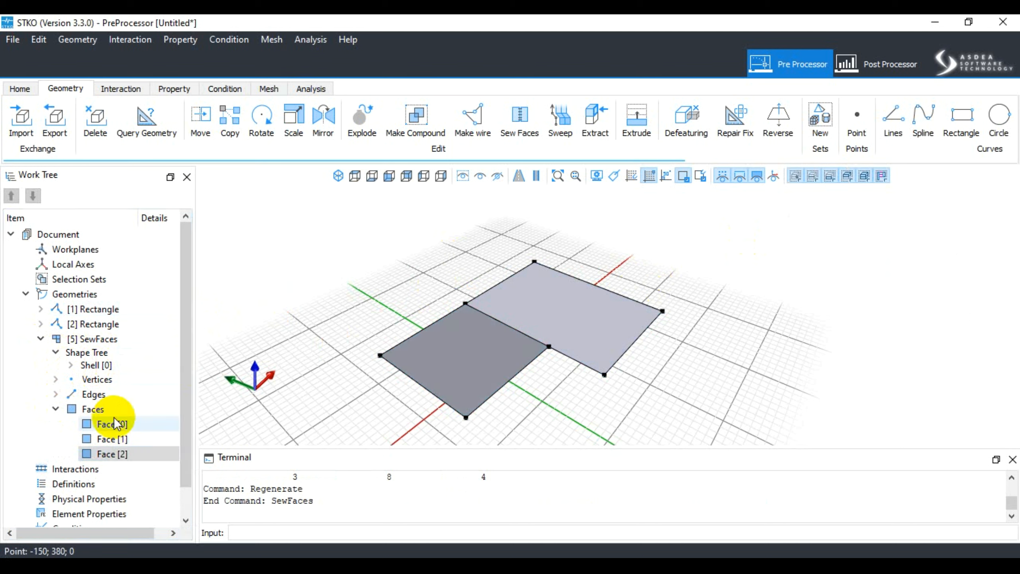
click(117, 439)
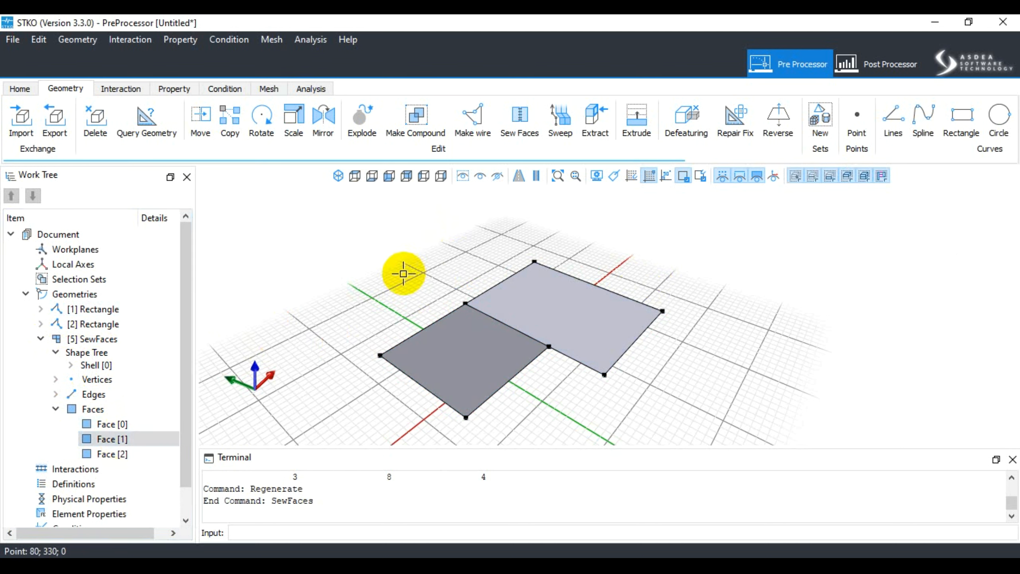
Step: Delete the sewn faces geometry and the smaller of the two adjoining rectangles
click(457, 326)
key(Delete)
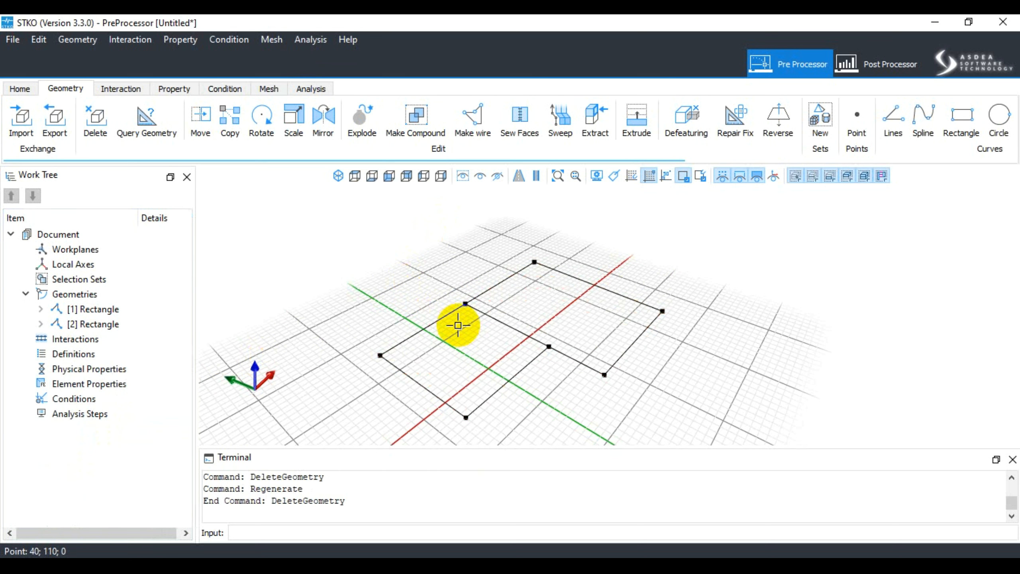
click(427, 320)
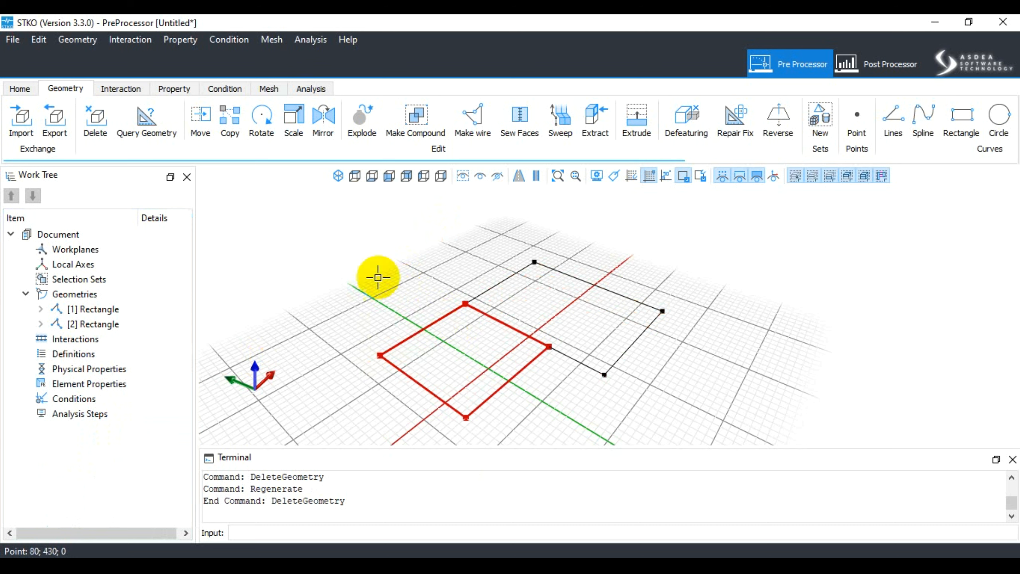
click(197, 133)
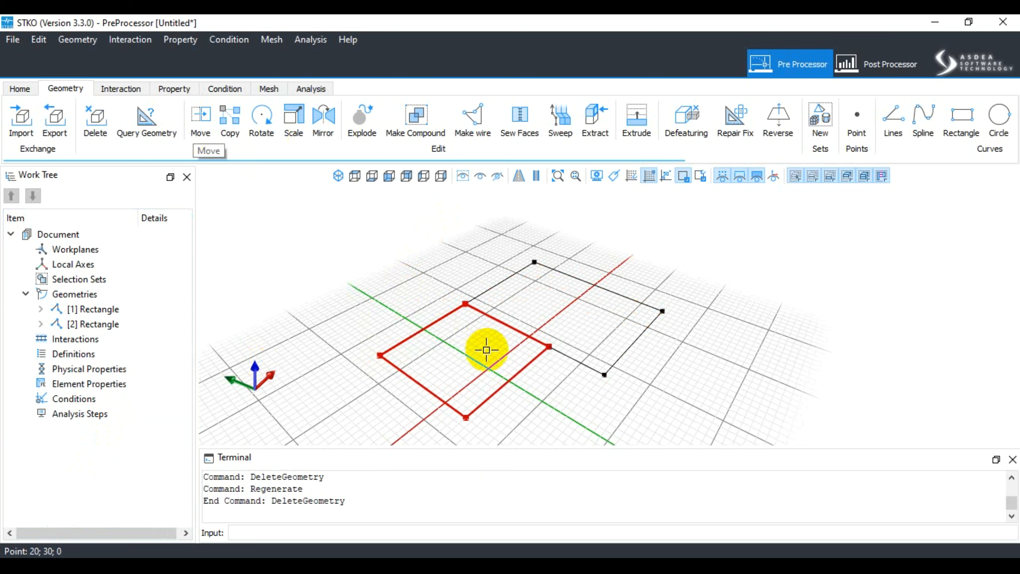
click(509, 371)
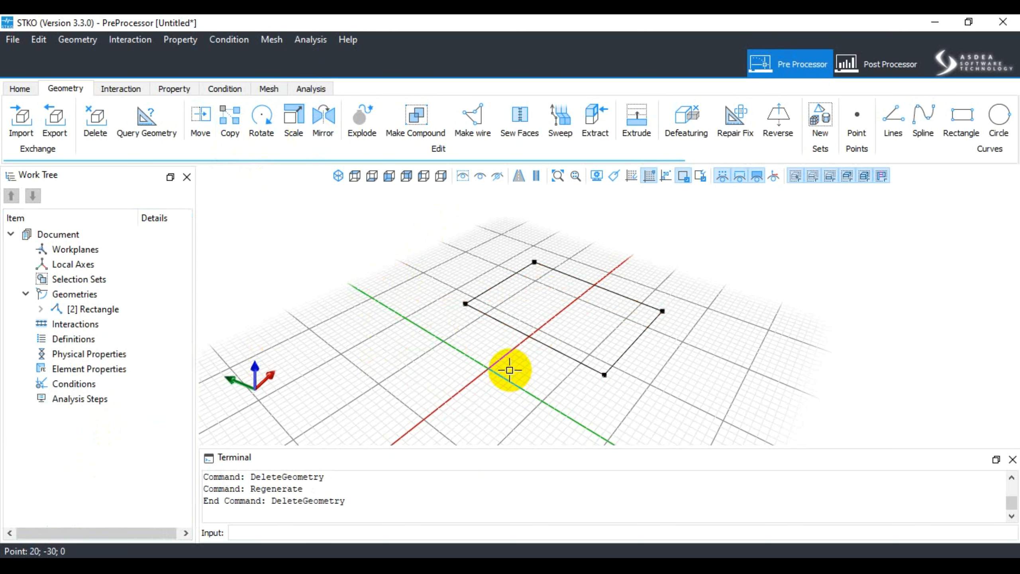
Step: Draw a new smaller rectangle across the green axis, separated by a gap from the remaining rectangle
click(949, 139)
click(425, 323)
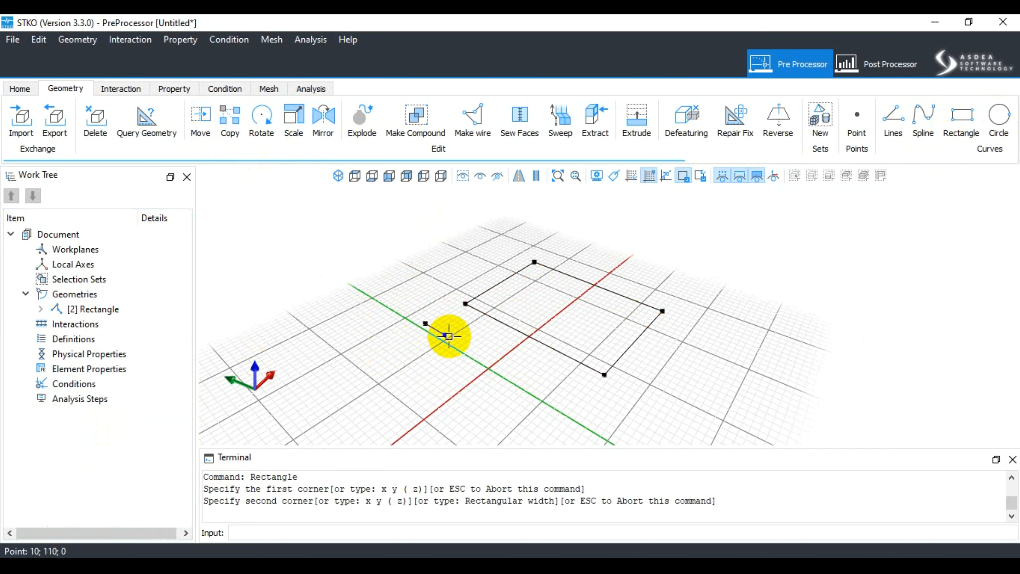
click(396, 425)
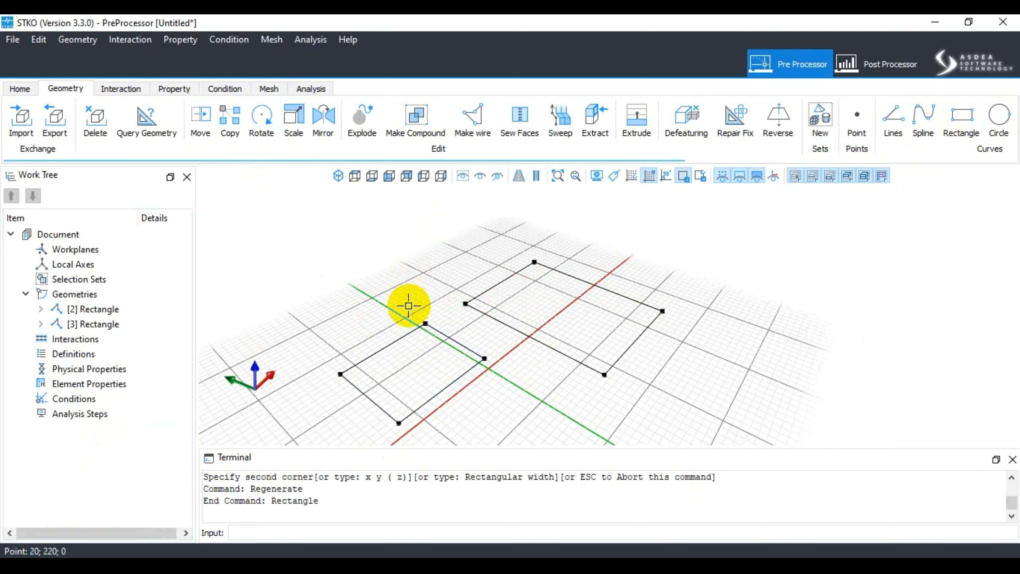
Step: Create planar faces from the new small rectangle and from the larger separate rectangle
click(76, 39)
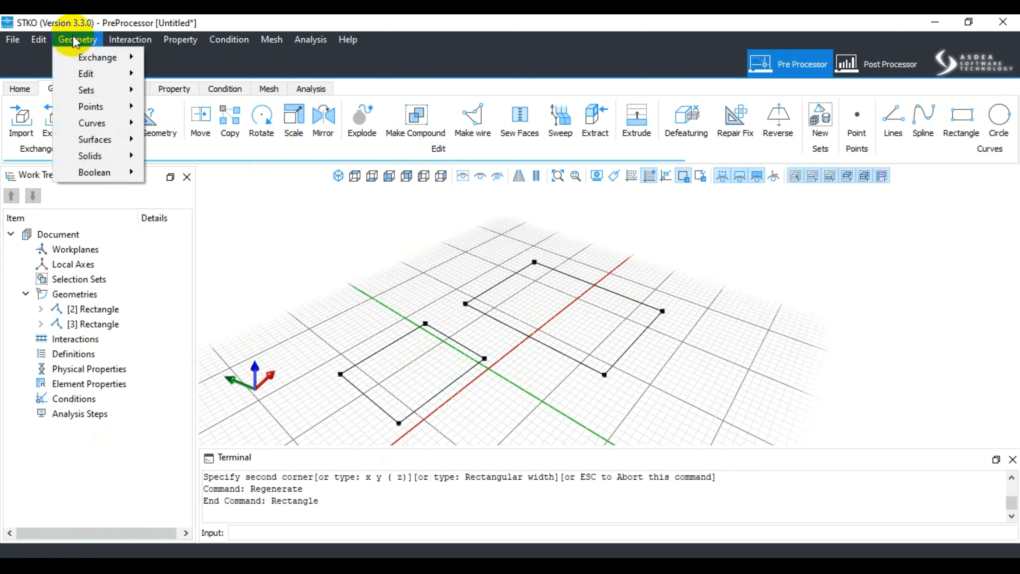
mouse_move(131, 139)
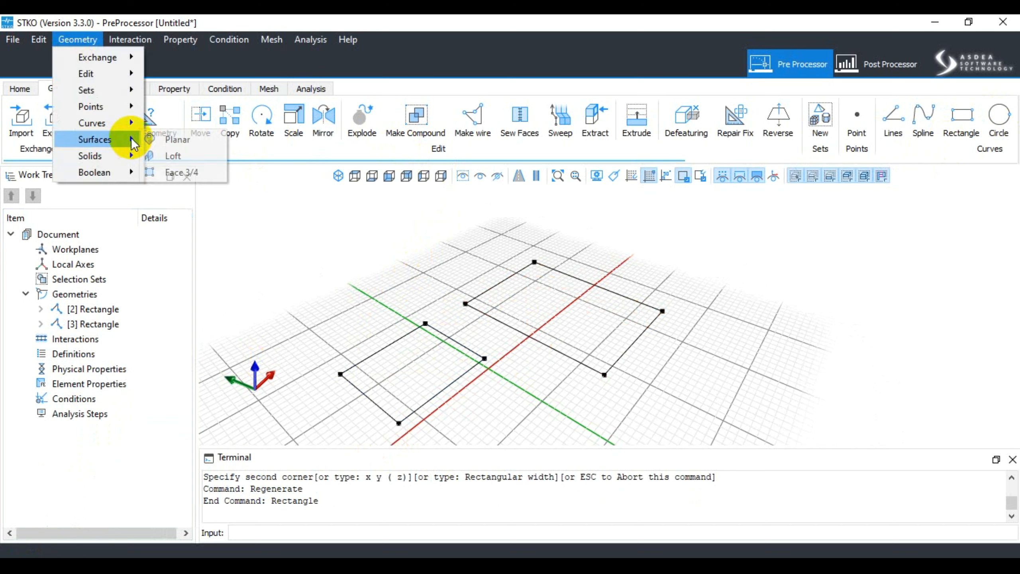
click(176, 139)
click(366, 358)
key(Return)
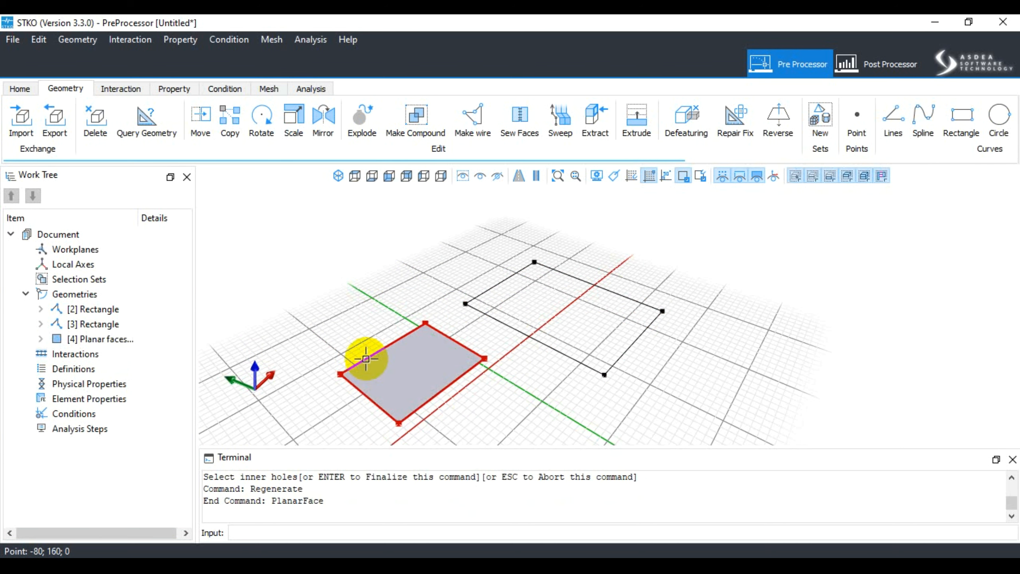
click(515, 293)
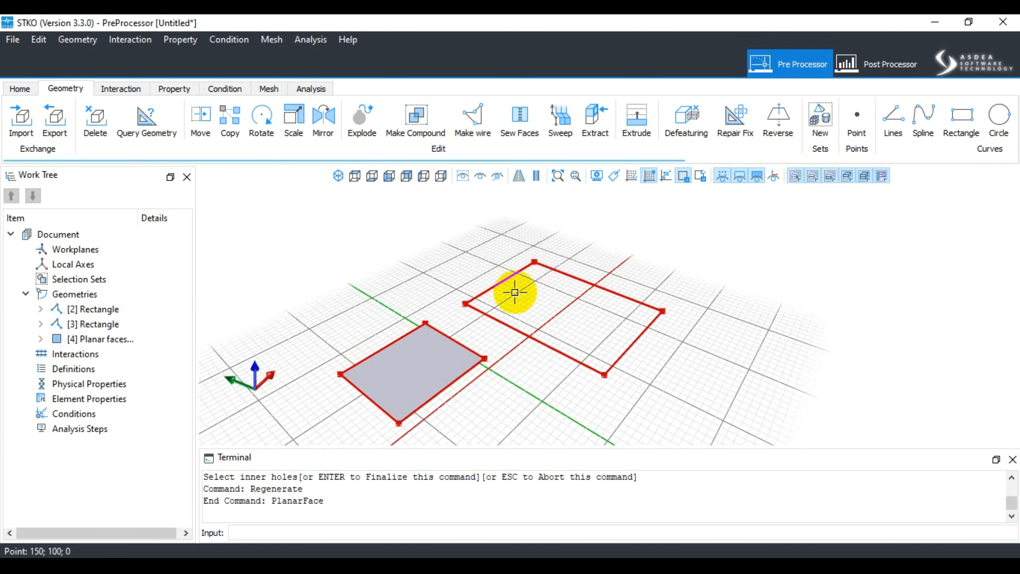
key(Return)
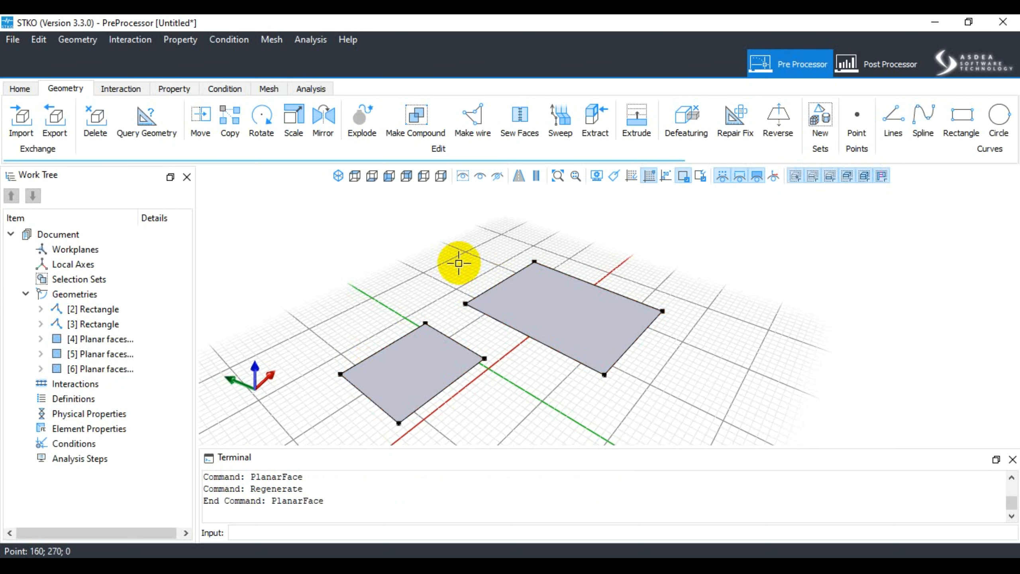
Step: Try to sew the two separated planar faces with a 1e-06 tolerance, choosing Planar faces [4] for the small rectangle
click(519, 116)
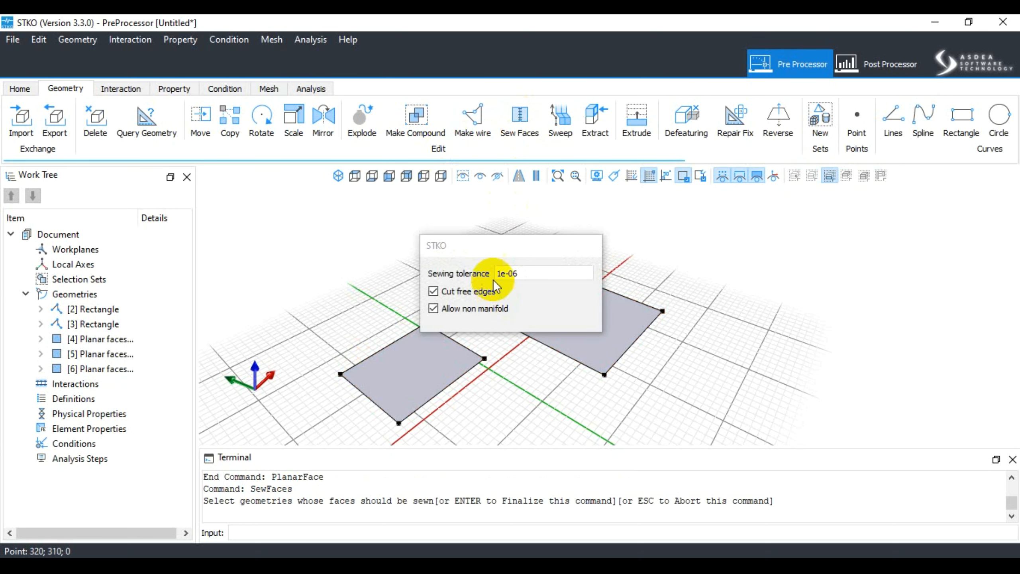
click(580, 313)
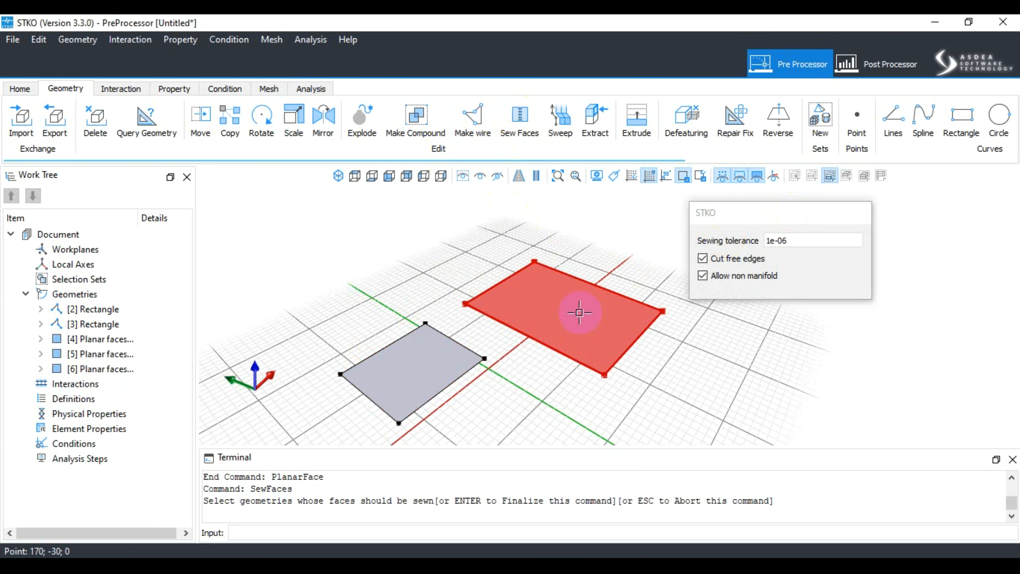
click(405, 378)
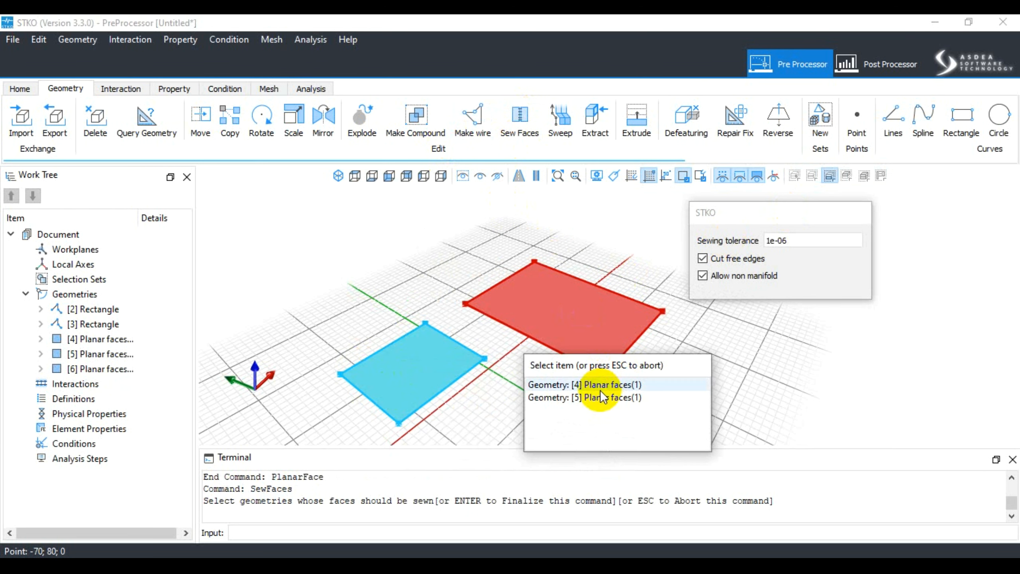
click(502, 393)
key(Return)
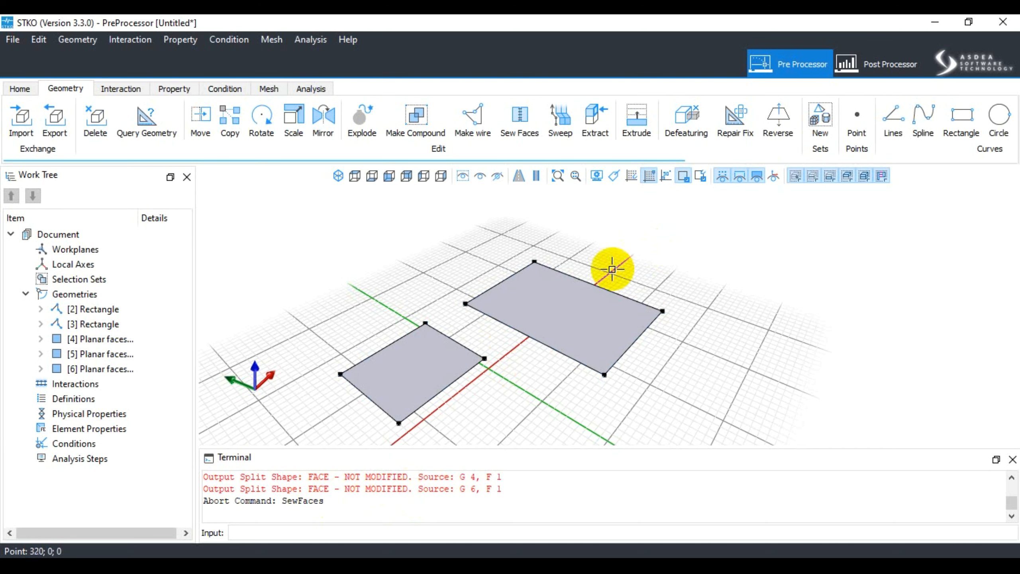
Step: Delete all existing geometries and draw an upright parallelepiped starting near the origin
drag(706, 260, 313, 475)
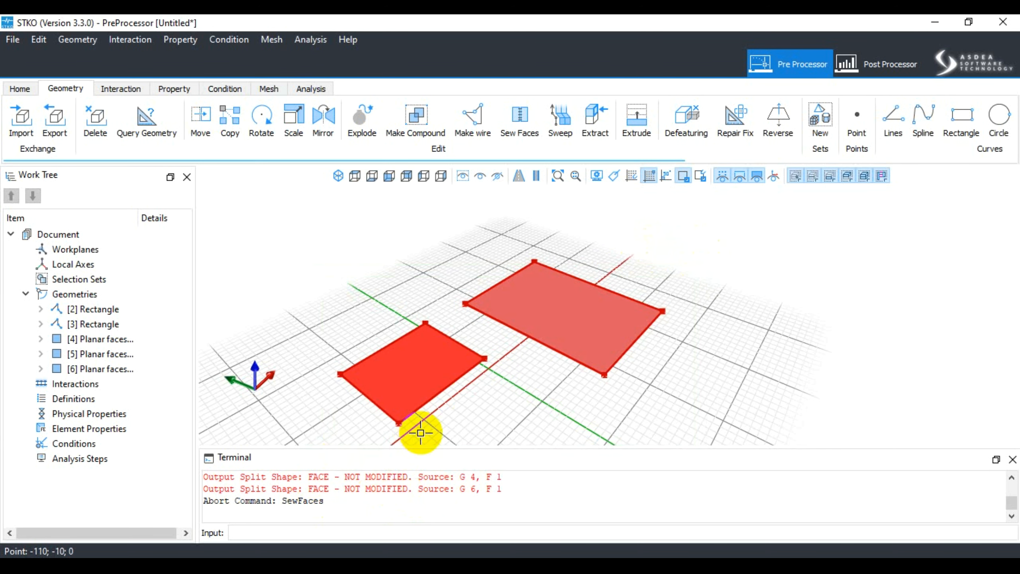
key(Delete)
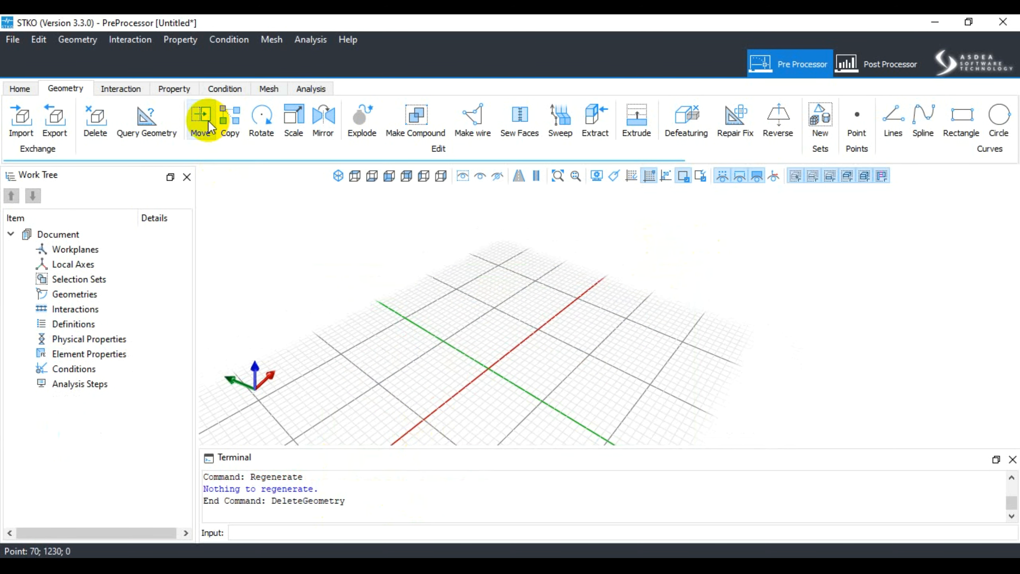
click(73, 41)
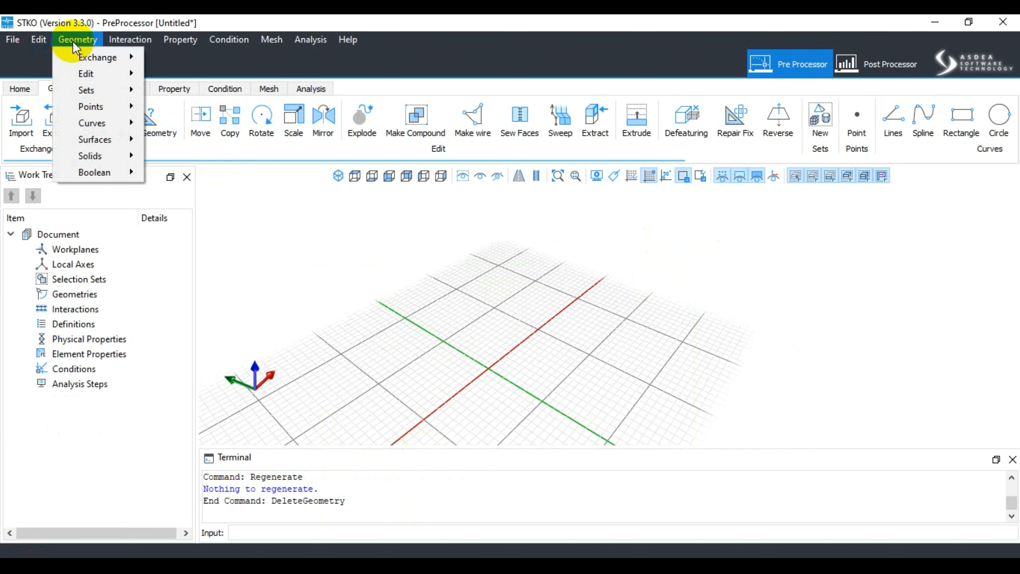
mouse_move(109, 156)
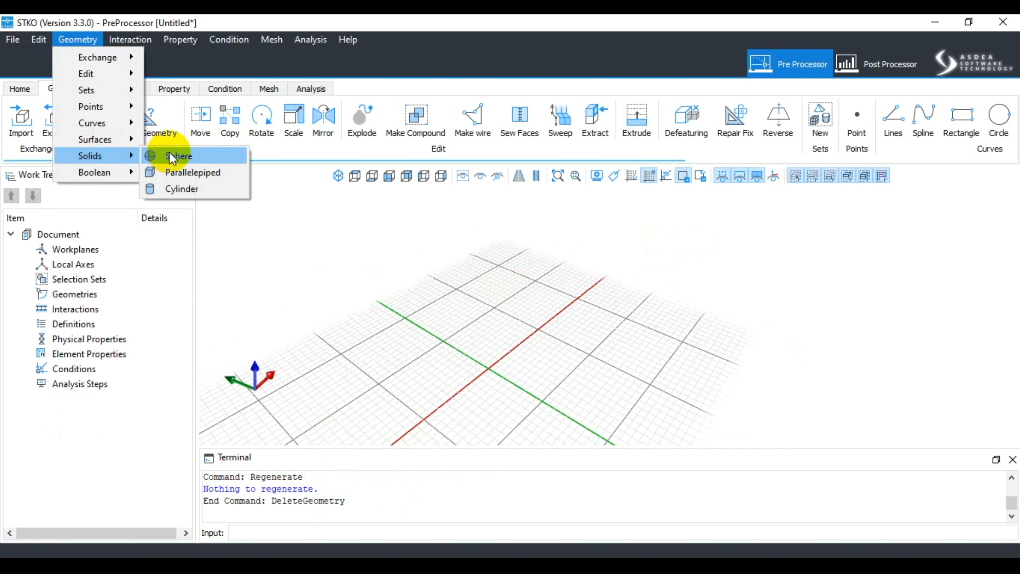
click(191, 169)
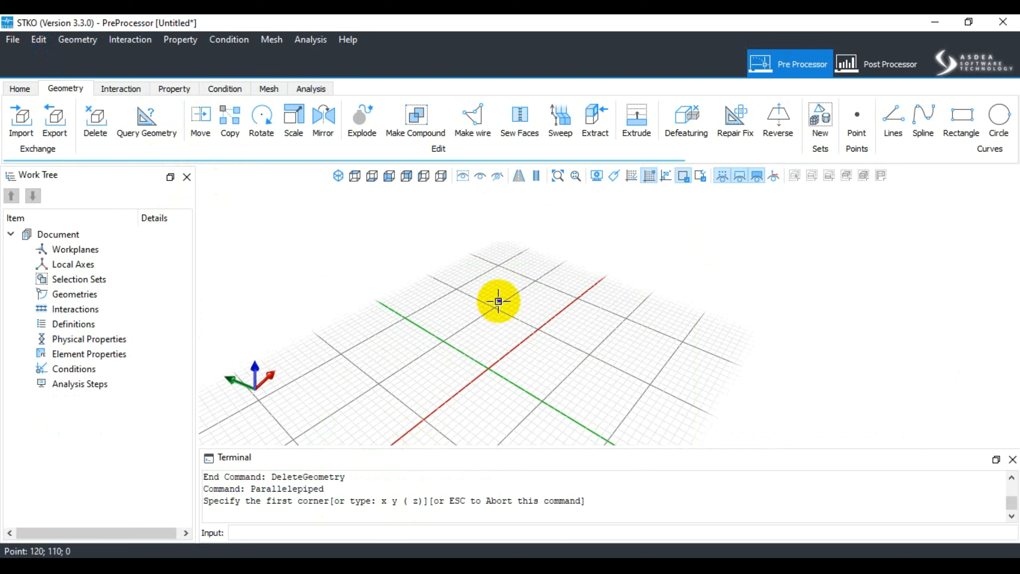
click(501, 382)
click(498, 310)
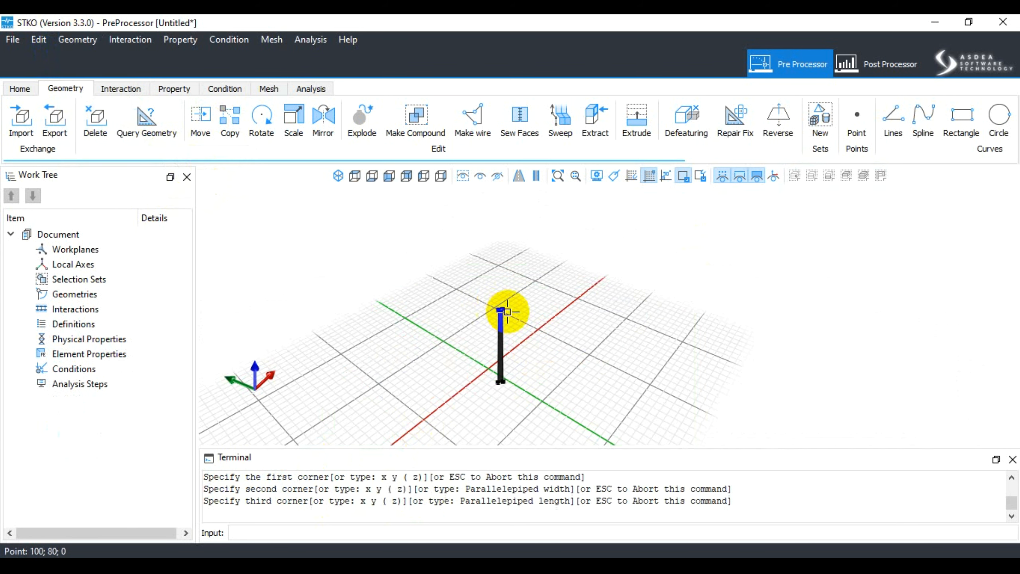
click(561, 306)
click(547, 257)
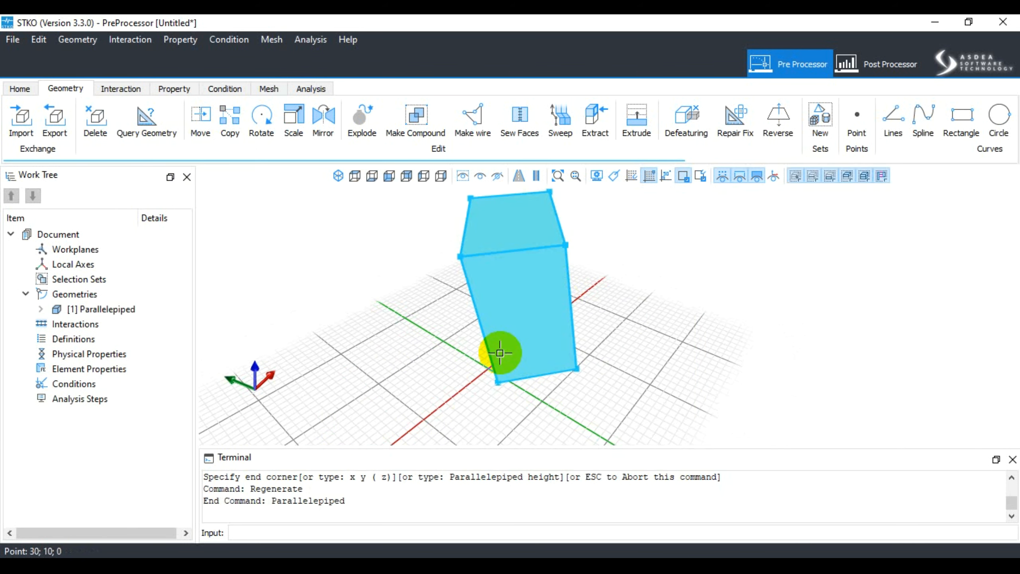
Step: Switch the view to parallel projection and explode the parallelepiped solid by one level
drag(527, 372, 480, 348)
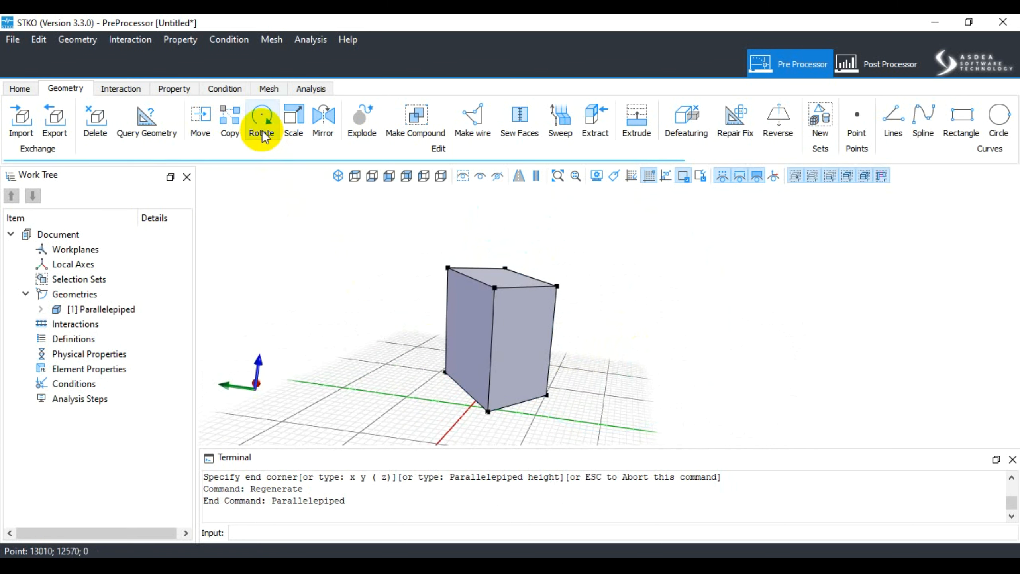
click(362, 117)
click(481, 320)
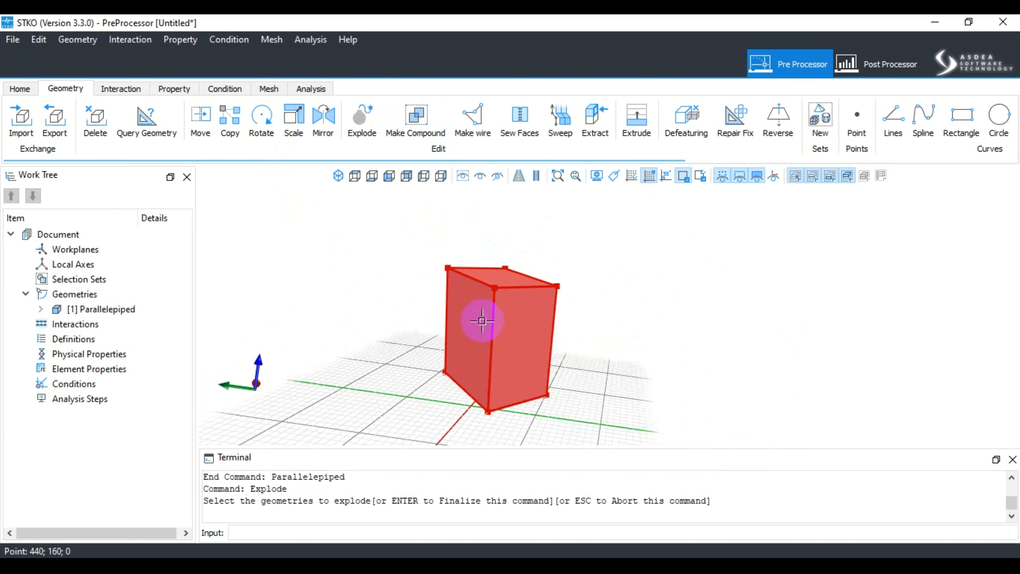
click(536, 176)
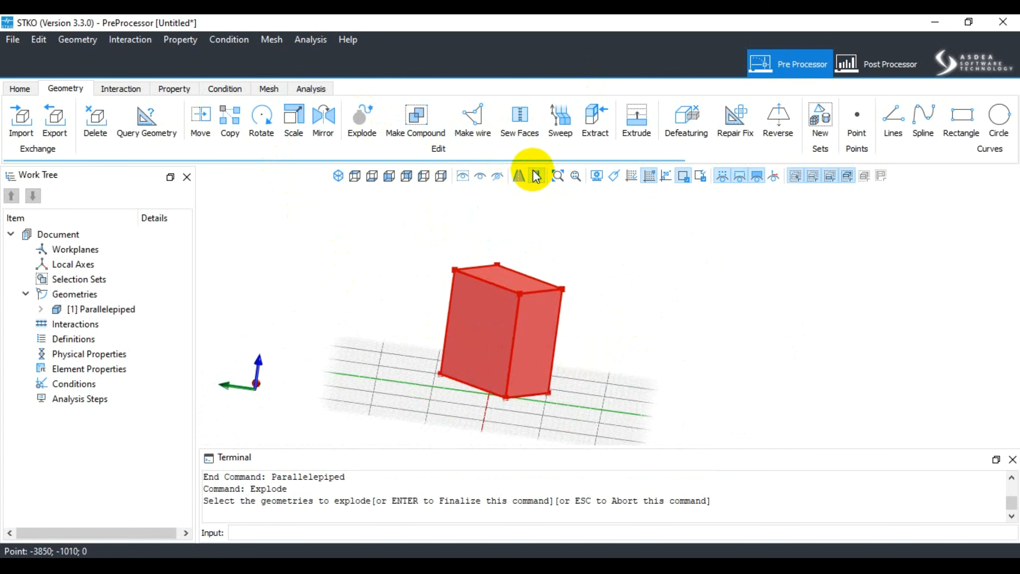
middle_drag(519, 303, 488, 372)
middle_drag(408, 375, 483, 318)
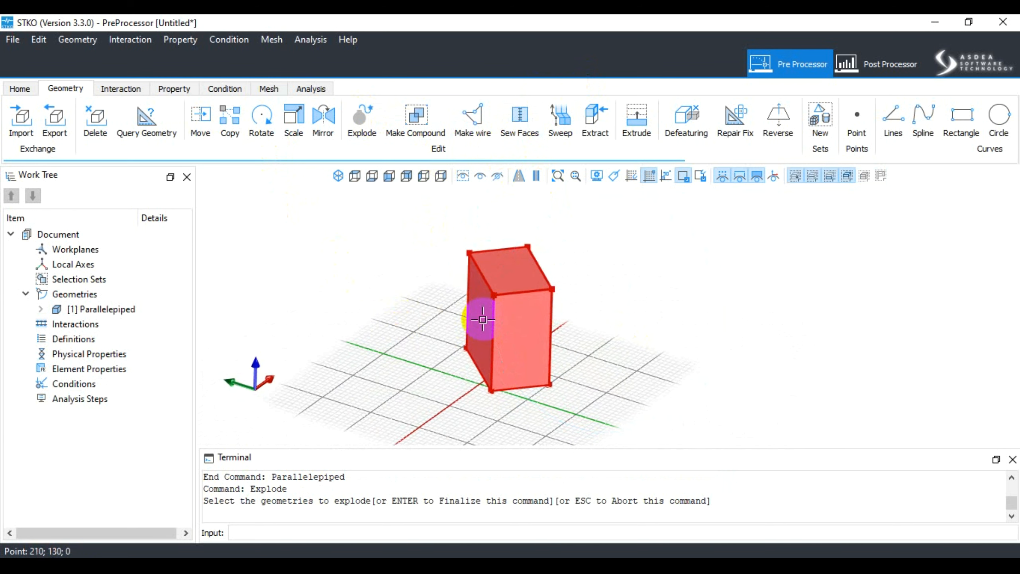
click(483, 320)
key(Return)
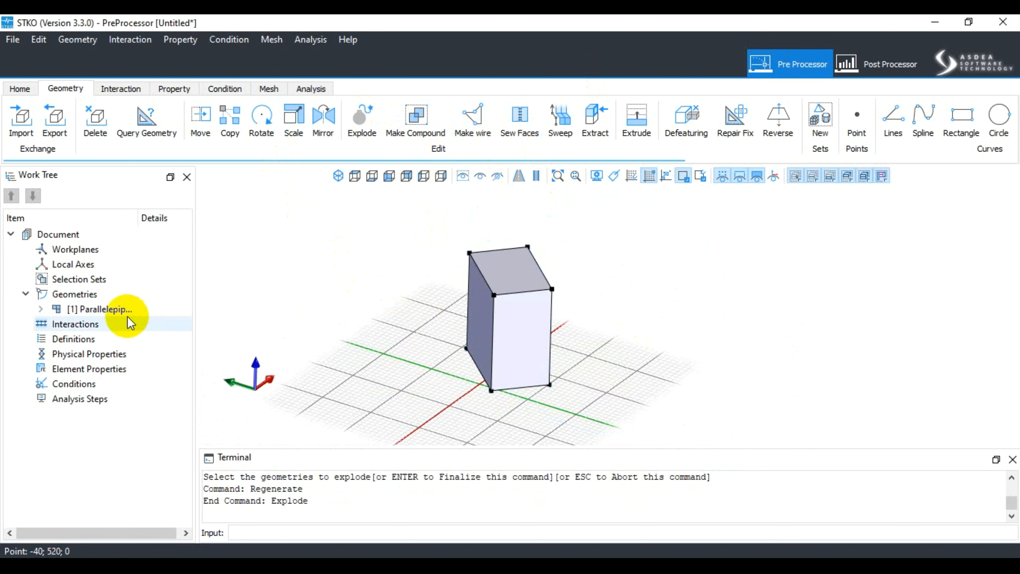
Step: Explode the parallelepiped a second time to split it into separate faces
click(362, 121)
click(507, 250)
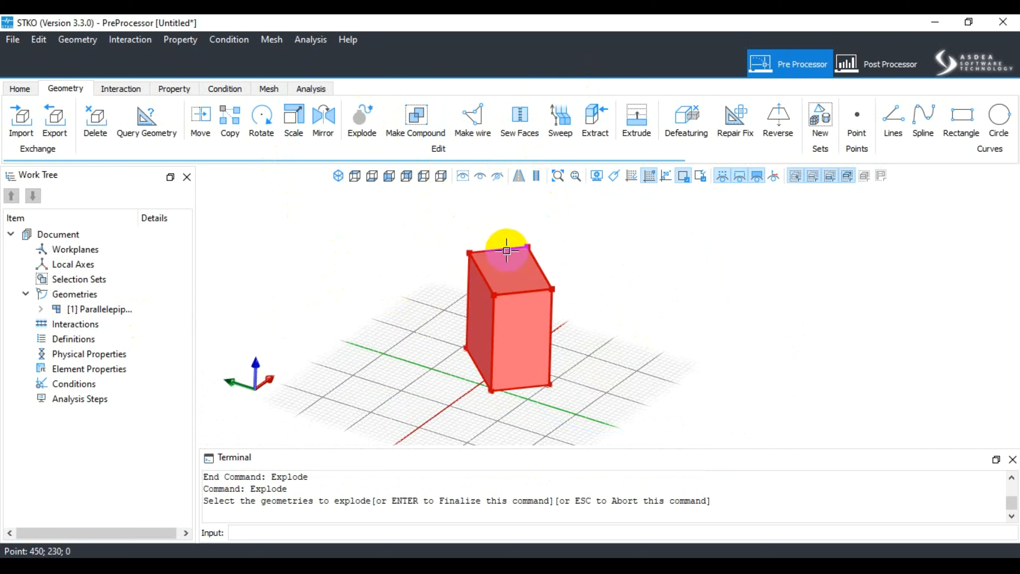
key(Return)
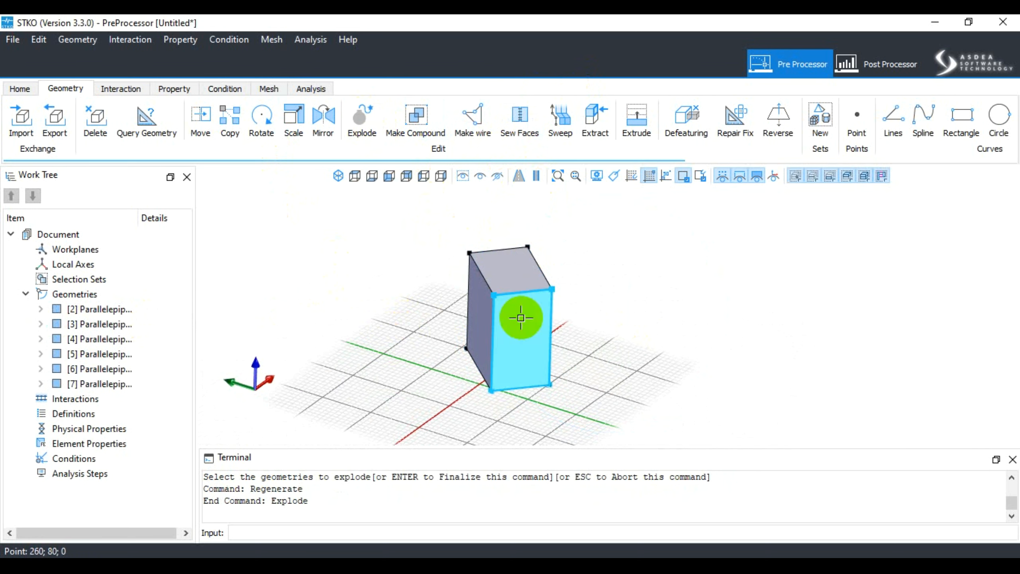
Step: Delete the top face and the two visible side faces of the exploded parallelepiped
click(502, 284)
key(Delete)
click(513, 330)
key(Delete)
click(478, 316)
key(Delete)
Step: Examine the three remaining parallelepiped faces from several angles
middle_drag(564, 413, 612, 414)
scroll(469, 285, down, 2)
scroll(470, 333, up, 2)
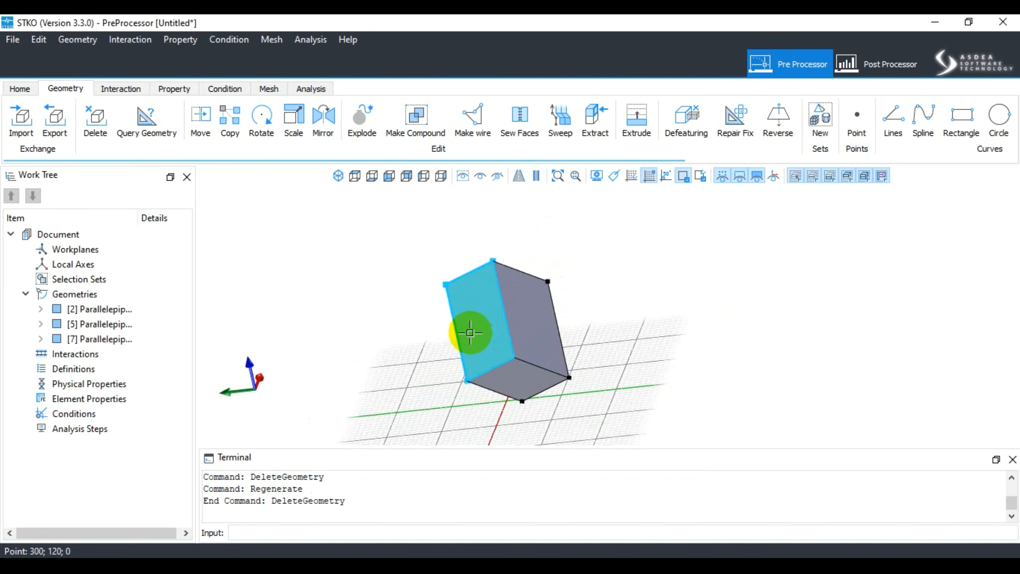
scroll(469, 333, up, 2)
middle_drag(462, 321, 433, 252)
scroll(506, 362, up, 2)
scroll(498, 371, down, 3)
middle_drag(597, 387, 642, 383)
scroll(522, 274, down, 1)
scroll(495, 309, up, 2)
scroll(509, 262, down, 1)
scroll(501, 312, up, 1)
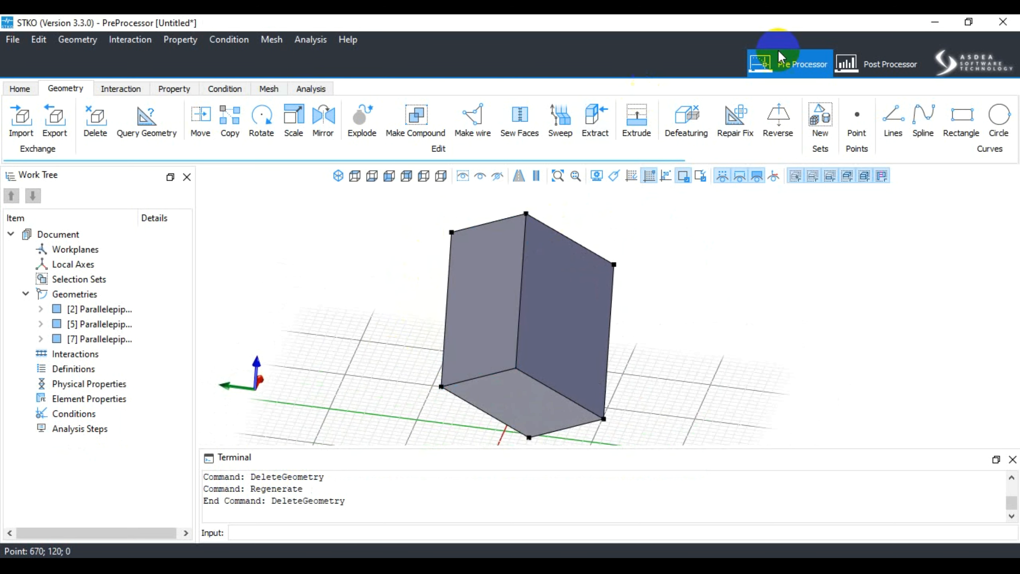
Step: Sew the three remaining faces with a 1e-06 tolerance, keeping Cut free edges and Allow non manifold enabled
click(520, 128)
drag(485, 246, 747, 197)
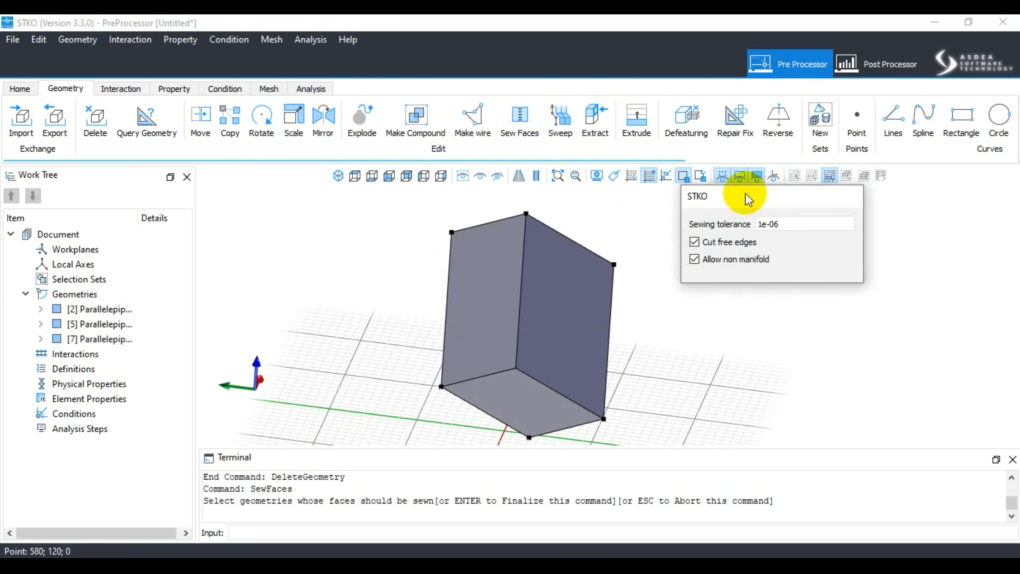
click(479, 281)
click(542, 287)
click(522, 392)
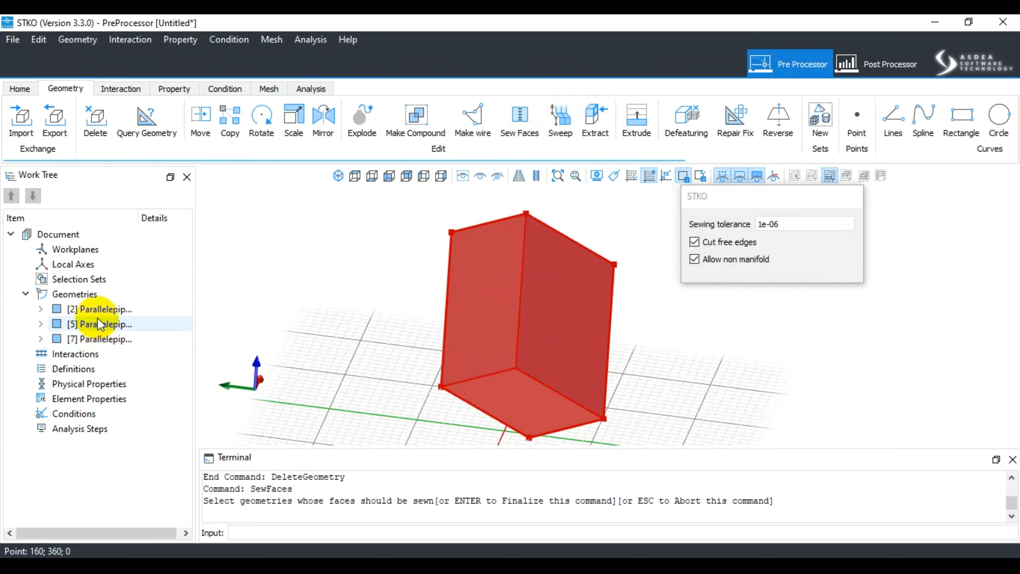
right_click(478, 357)
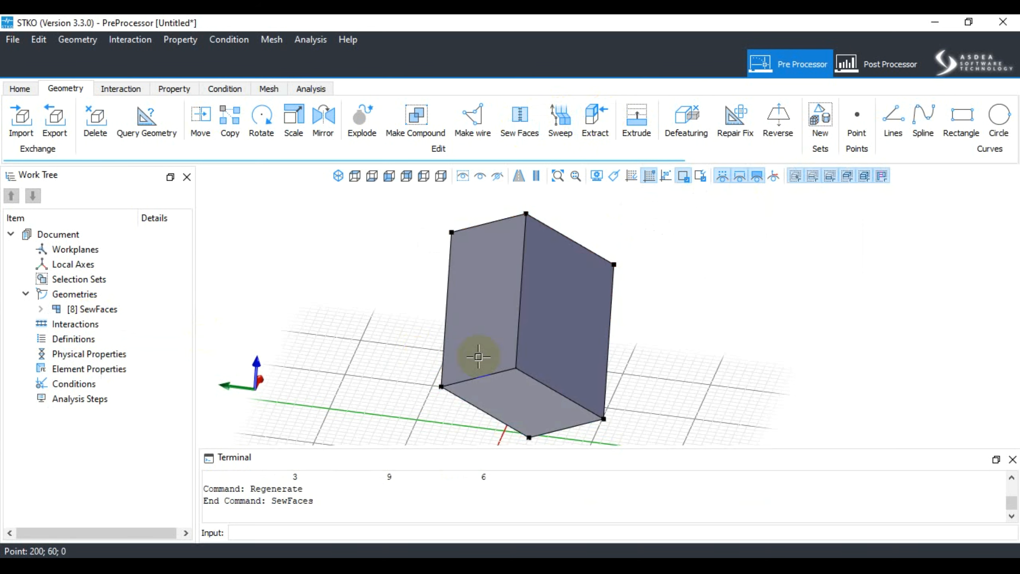
Step: Examine the sewn geometry from several angles and expand its entry in the work tree to show its sub-shapes
middle_drag(415, 303, 545, 353)
scroll(526, 247, up, 2)
scroll(526, 247, down, 5)
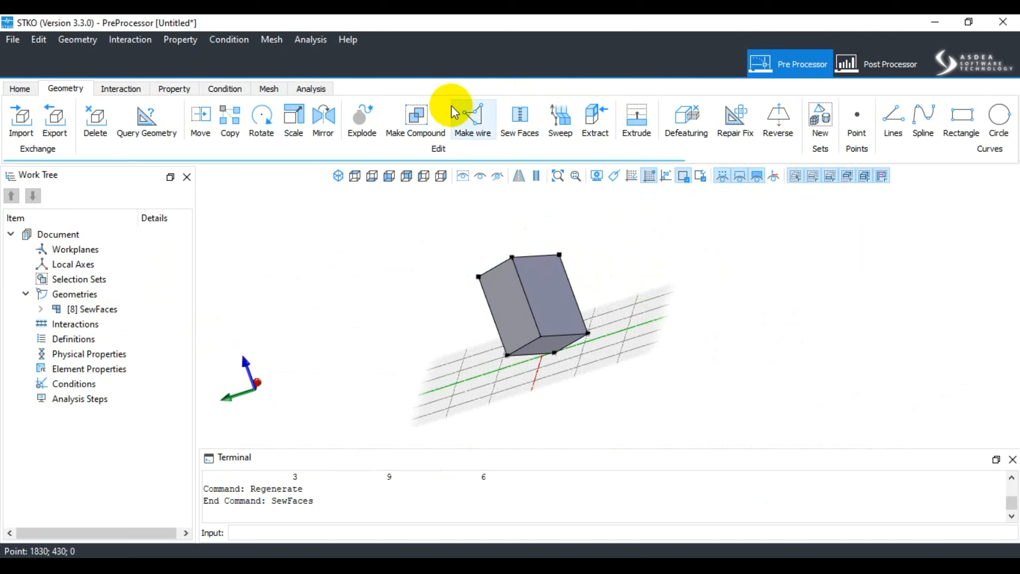
middle_drag(529, 305, 629, 305)
scroll(559, 314, down, 3)
scroll(549, 315, up, 9)
middle_drag(562, 353, 465, 299)
scroll(548, 313, down, 5)
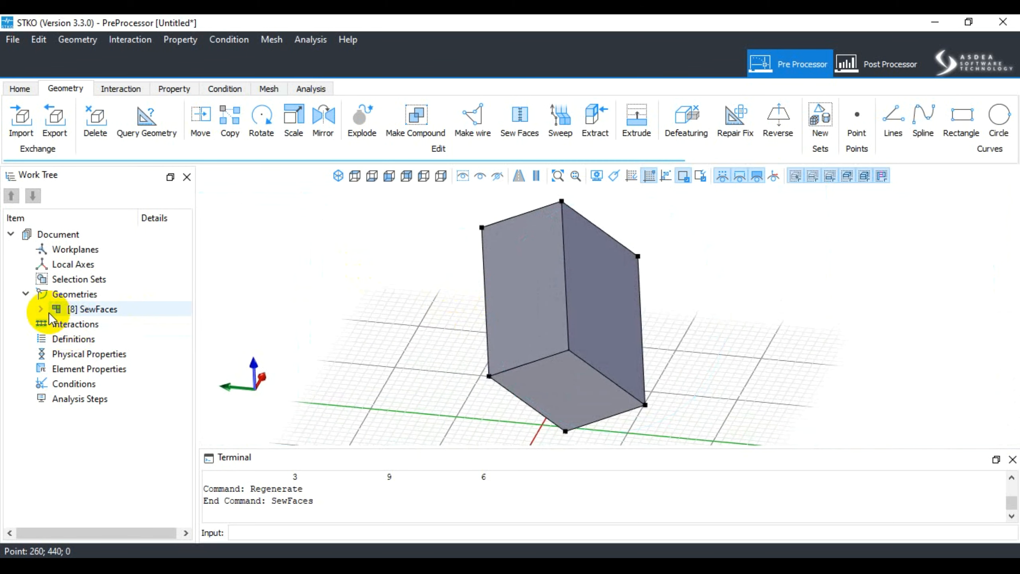
click(41, 309)
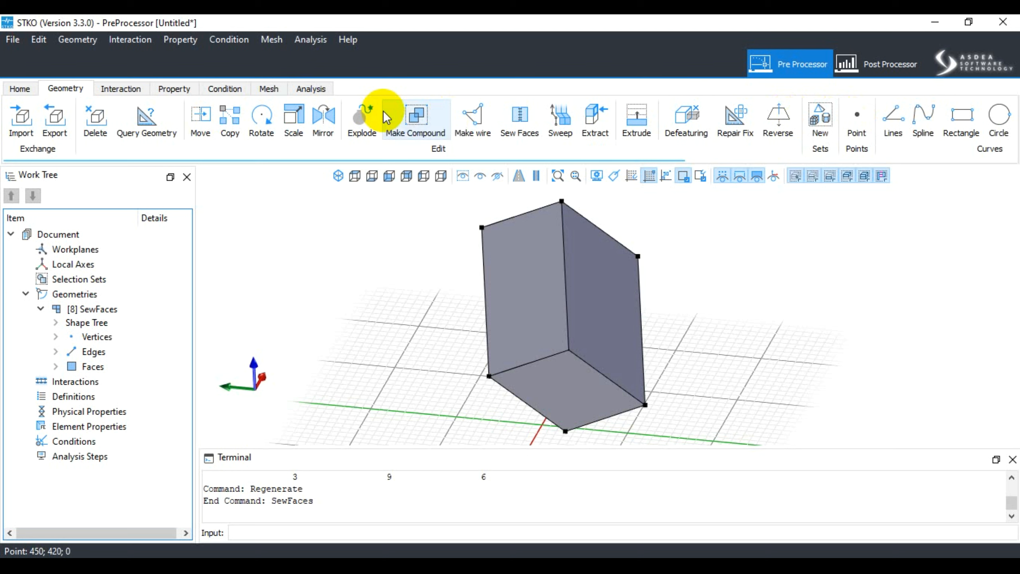
click(115, 91)
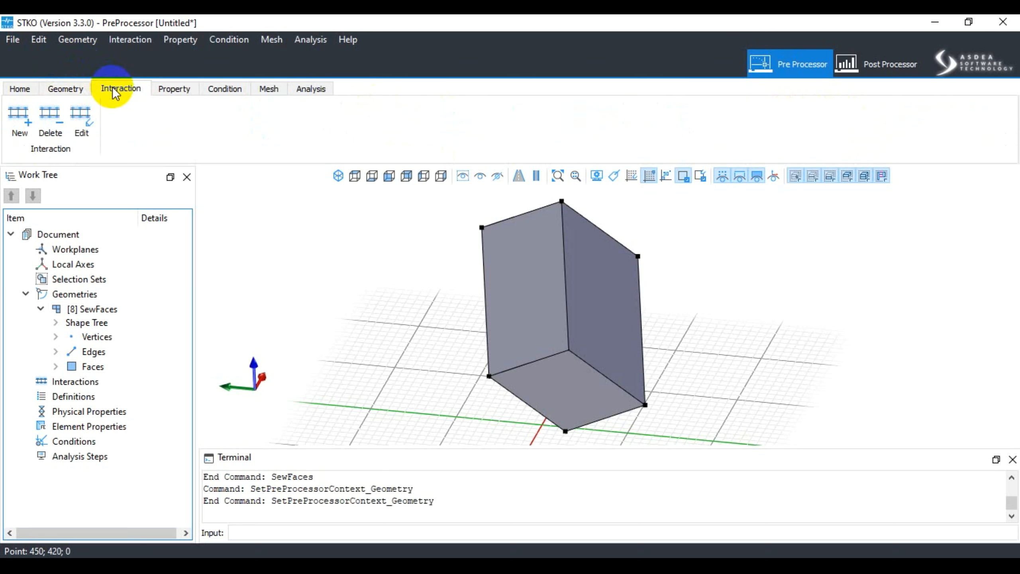
click(68, 91)
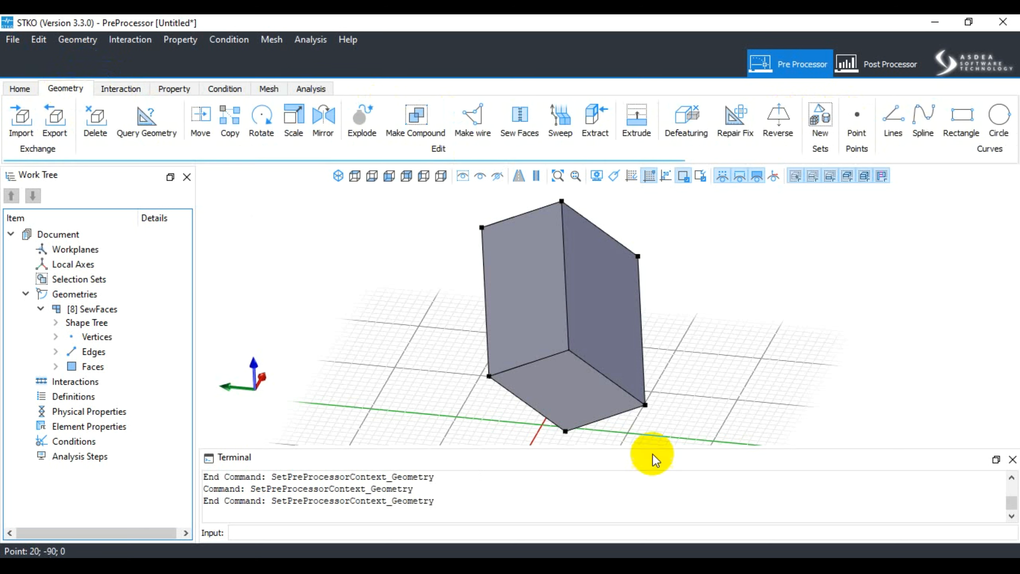